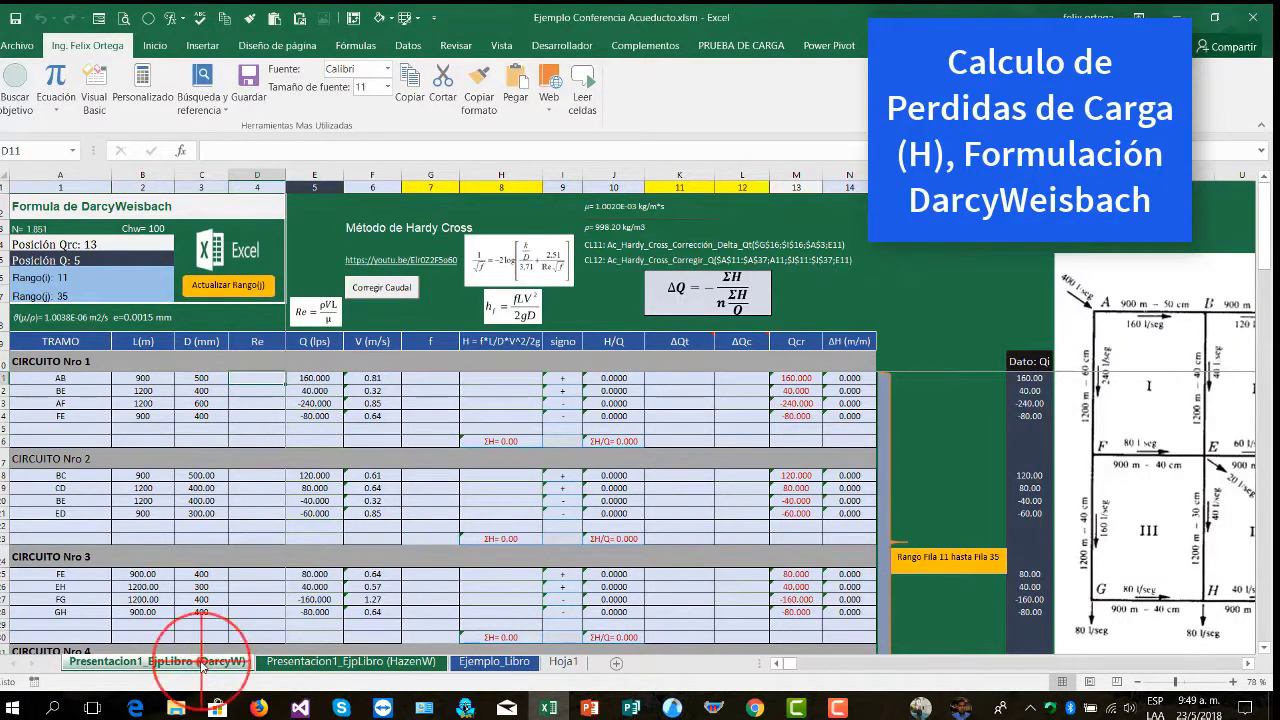
- Look over the Hazen Williams presentation sheet and its pipe network diagram, and return to the DarcyWeisbach sheet
{"action": "left_click", "coordinate": [289, 662]}
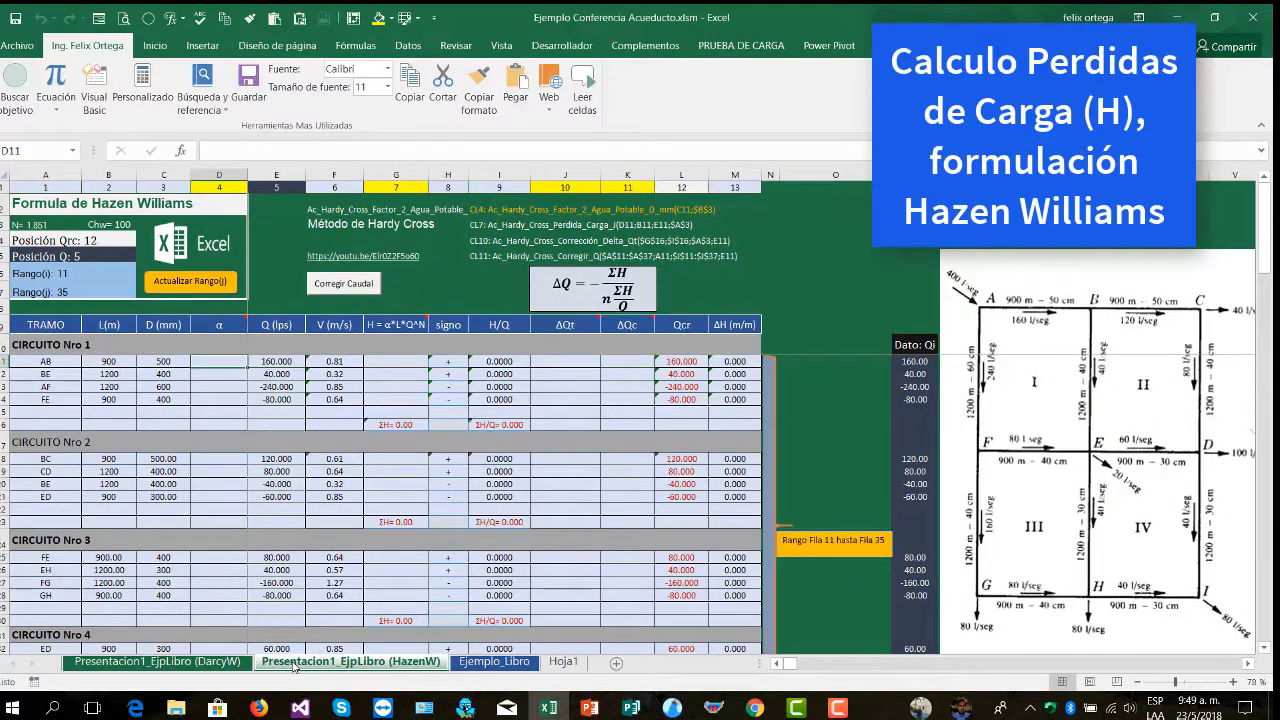
{"action": "mouse_move", "coordinate": [1100, 380]}
{"action": "left_mouse_down"}
{"action": "mouse_move", "coordinate": [998, 382]}
{"action": "mouse_move", "coordinate": [1097, 388]}
{"action": "left_mouse_up"}
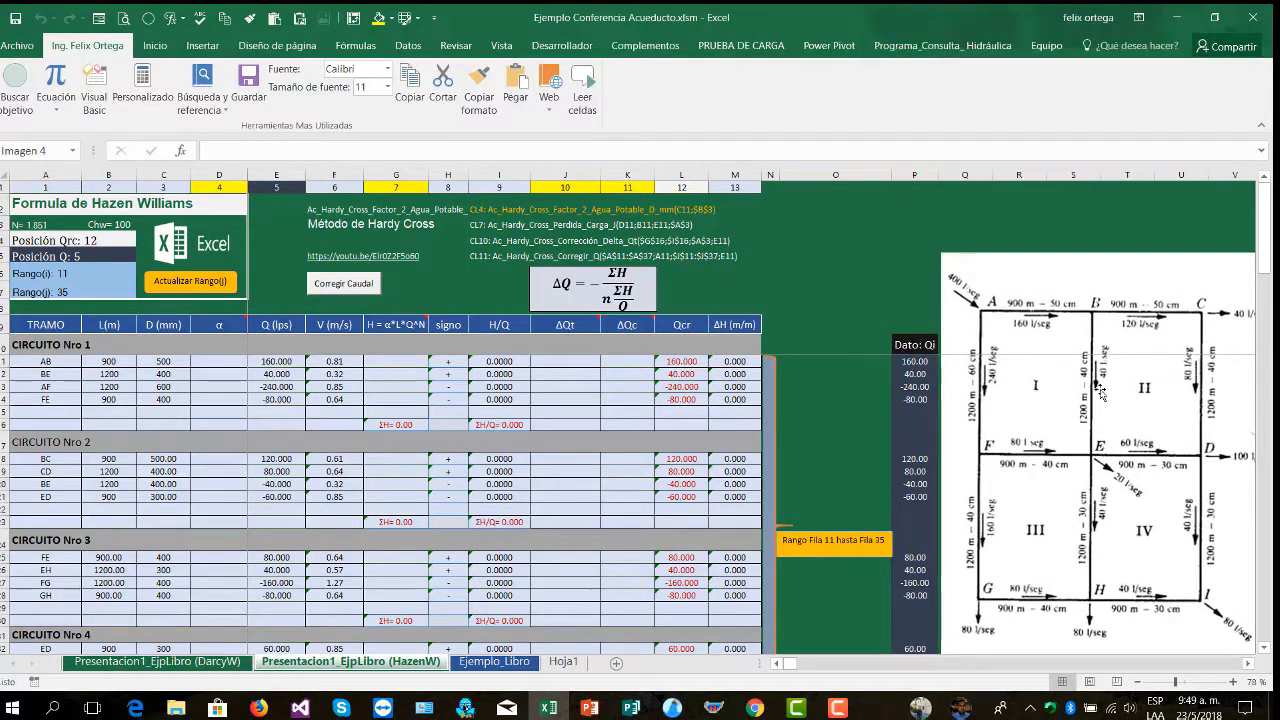
{"action": "left_click", "coordinate": [217, 657]}
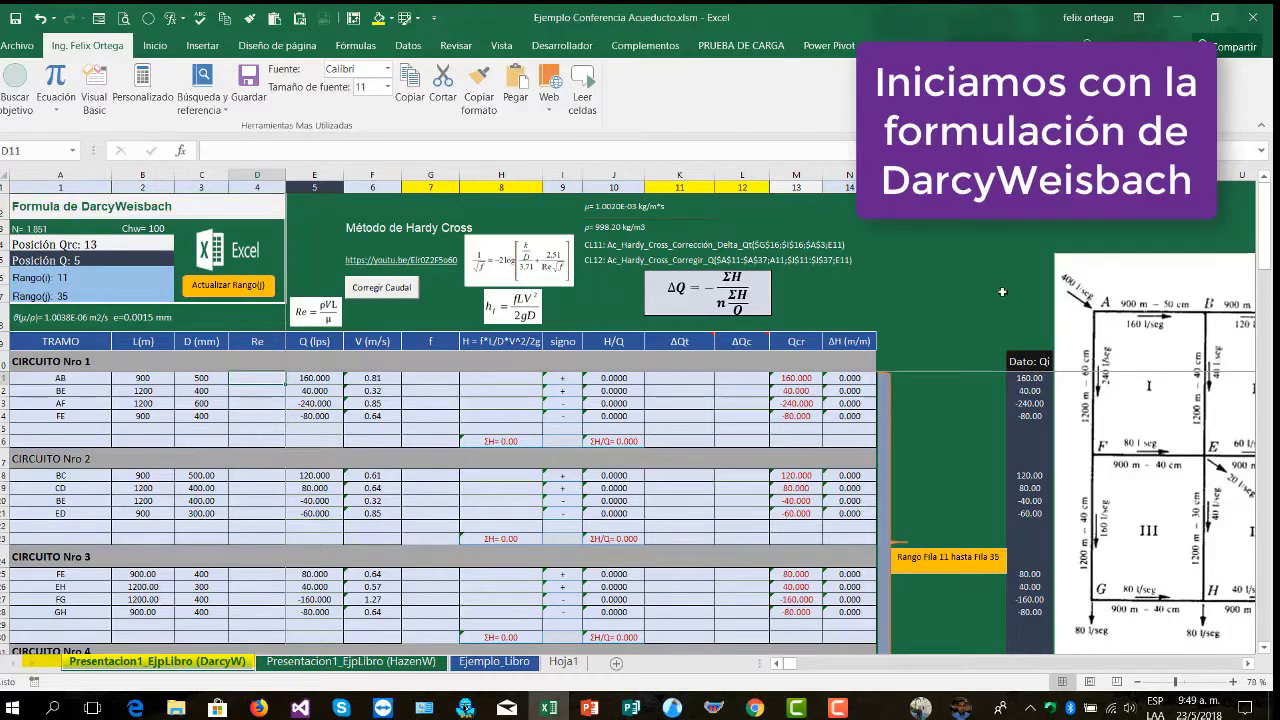
- Enter the Reynolds number formula =F11*(C11/1000)/$A$8 in D11 and fill it down to D14
{"action": "left_click", "coordinate": [262, 380]}
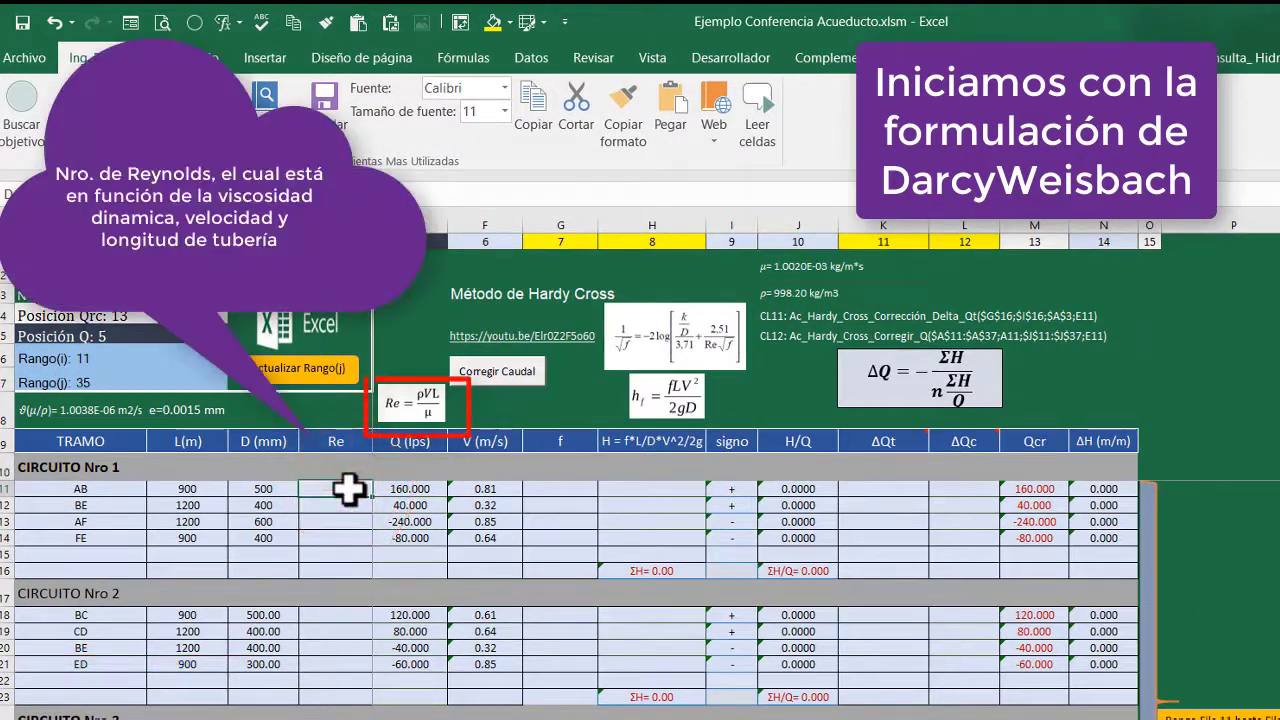
{"action": "type", "text": "=F11*(D11/1000)/$A$8"}
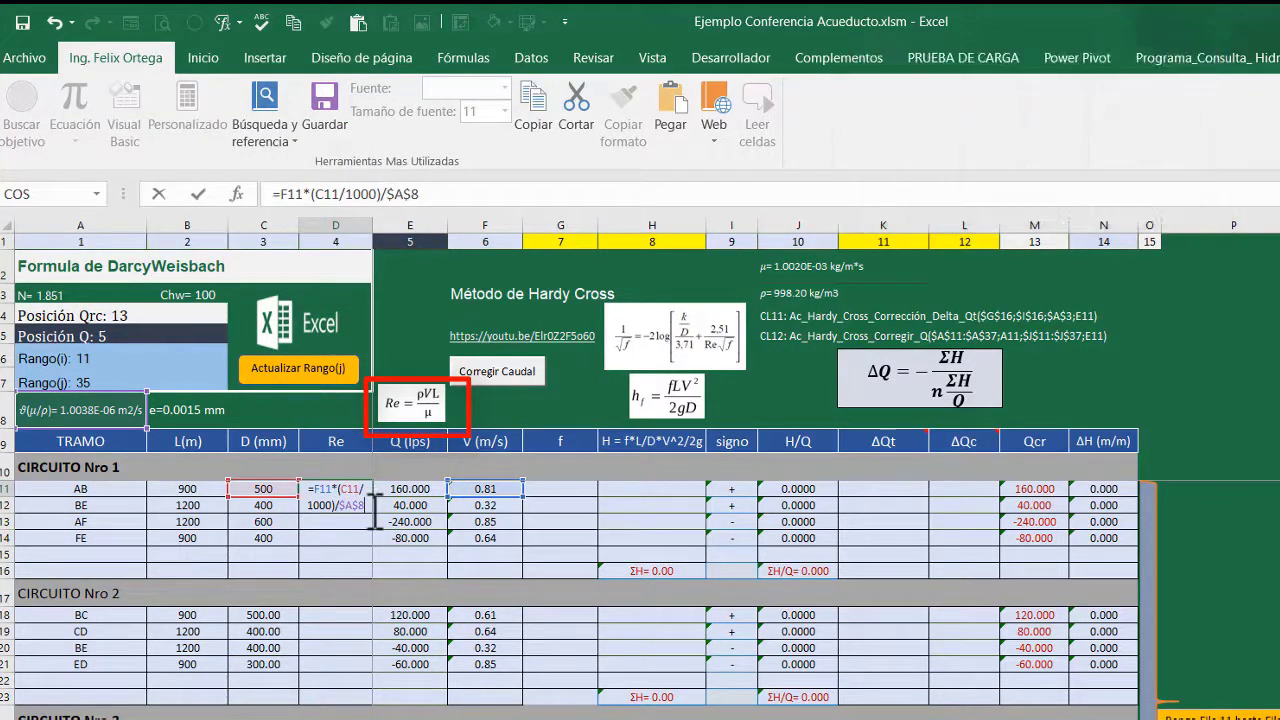
{"action": "key", "text": "Return"}
{"action": "left_click", "coordinate": [340, 489]}
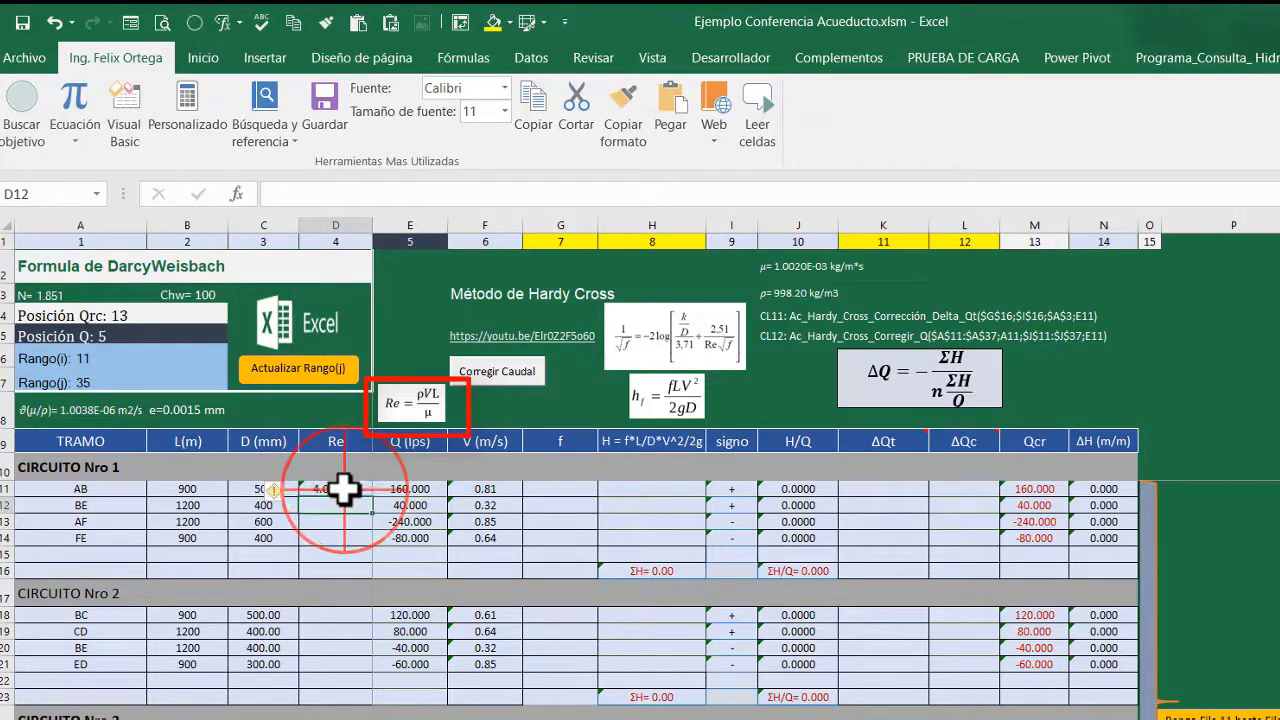
{"action": "left_click_drag", "start_coordinate": [375, 495], "coordinate": [372, 545]}
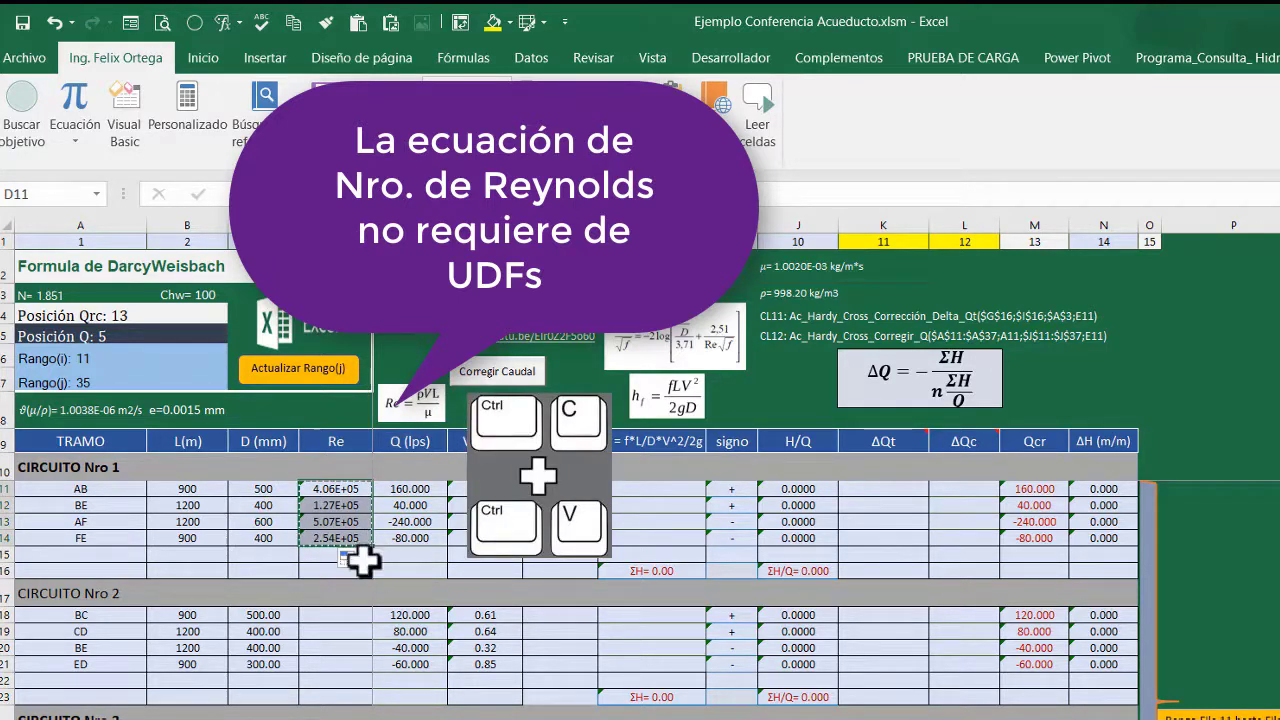
- Copy the Circuit 1 Reynolds formulas into the Re cells of Circuits 2, 3 and 4, starting at D18, D25 and D32
{"action": "left_click", "coordinate": [357, 612]}
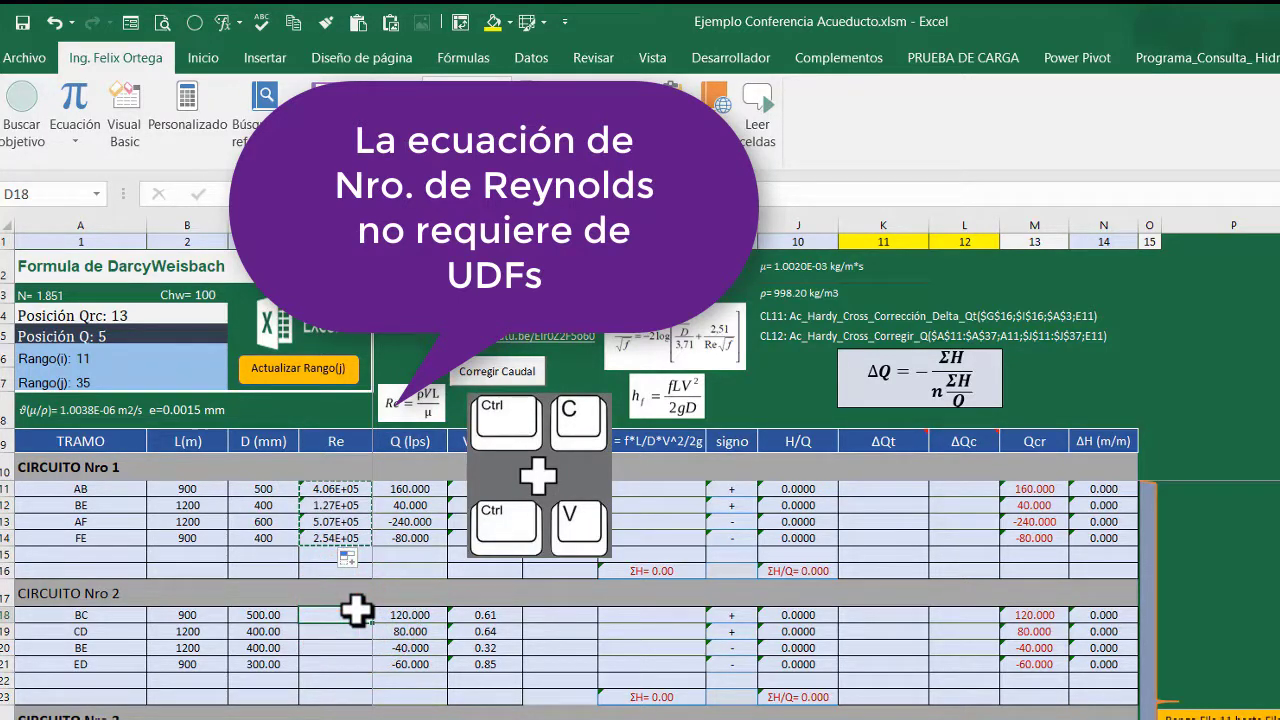
{"action": "key", "text": "ctrl+v"}
{"action": "left_click", "coordinate": [327, 580]}
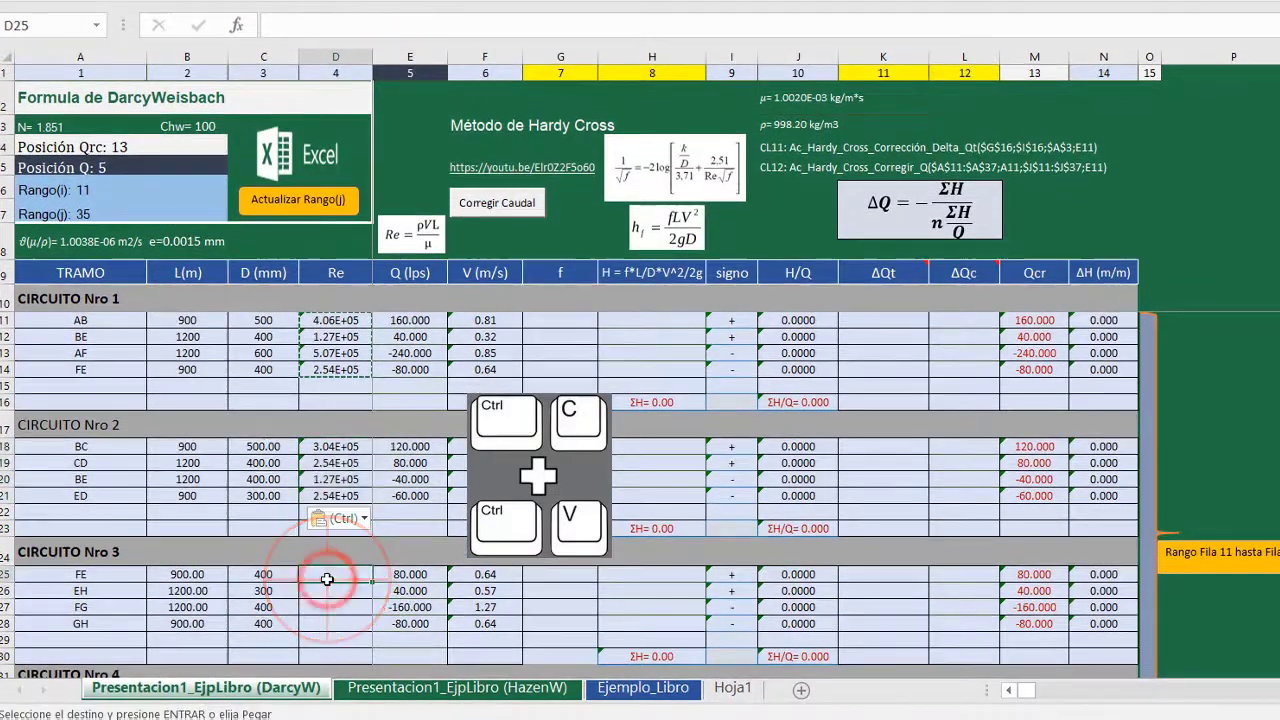
{"action": "type", "text": "2.54E+05 1.69E+05 5.07E+05 2.54E+05"}
{"action": "scroll", "coordinate": [327, 580], "scroll_direction": "down", "scroll_amount": 2}
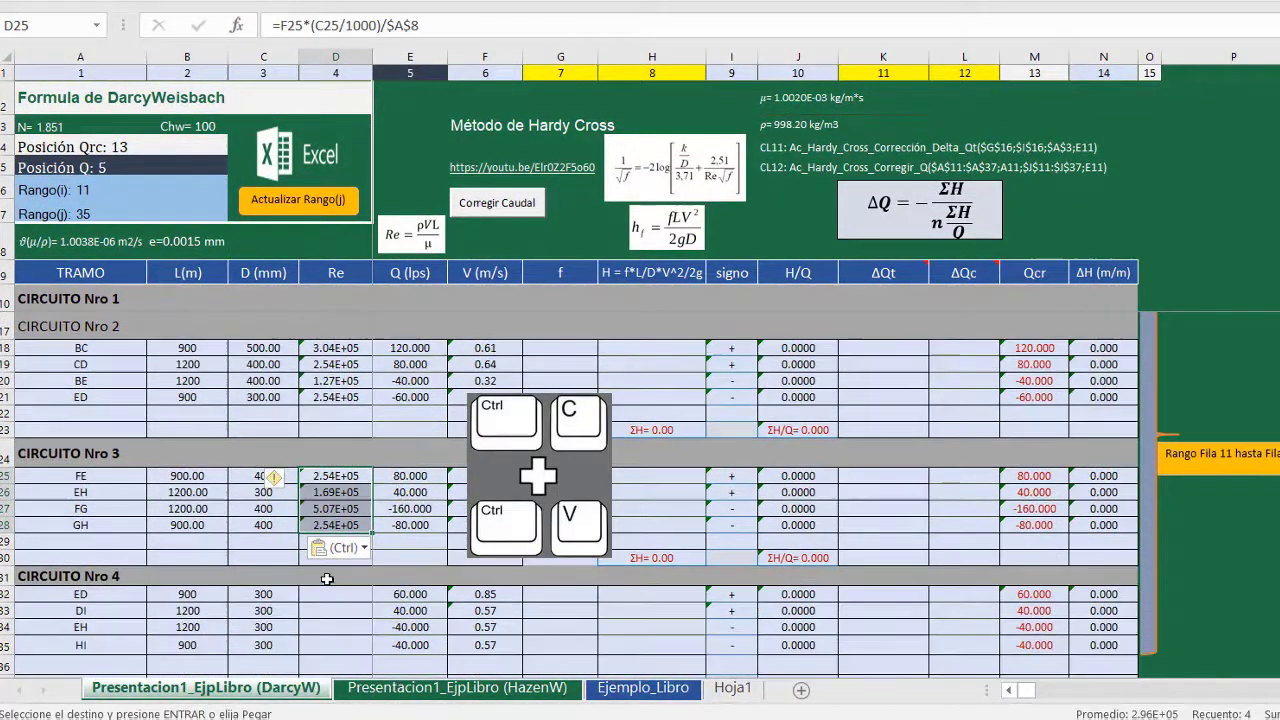
{"action": "left_click", "coordinate": [358, 596]}
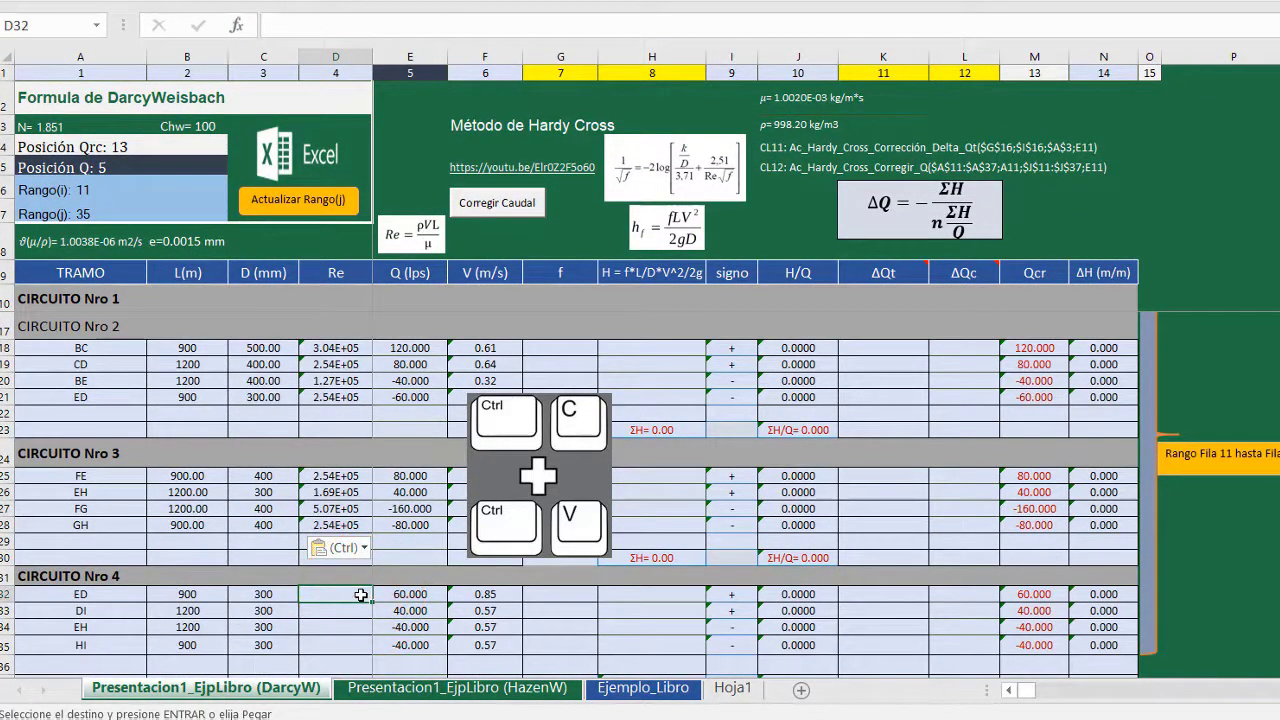
{"action": "key", "text": "ctrl+v"}
{"action": "key", "text": "Escape"}
{"action": "scroll", "coordinate": [380, 505], "scroll_direction": "up", "scroll_amount": 2}
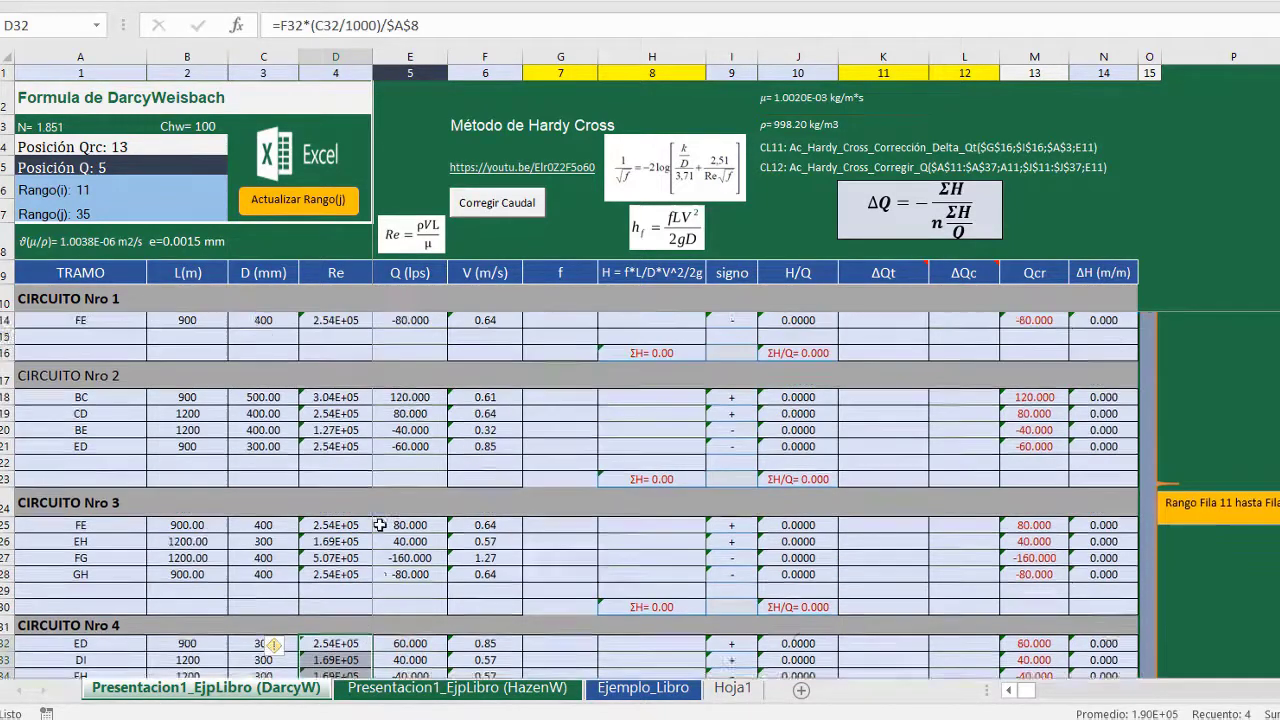
- Start a friction factor formula in G11 with the function Factor_Friccion_Colebrook_White and open its function arguments
{"action": "left_click", "coordinate": [576, 326]}
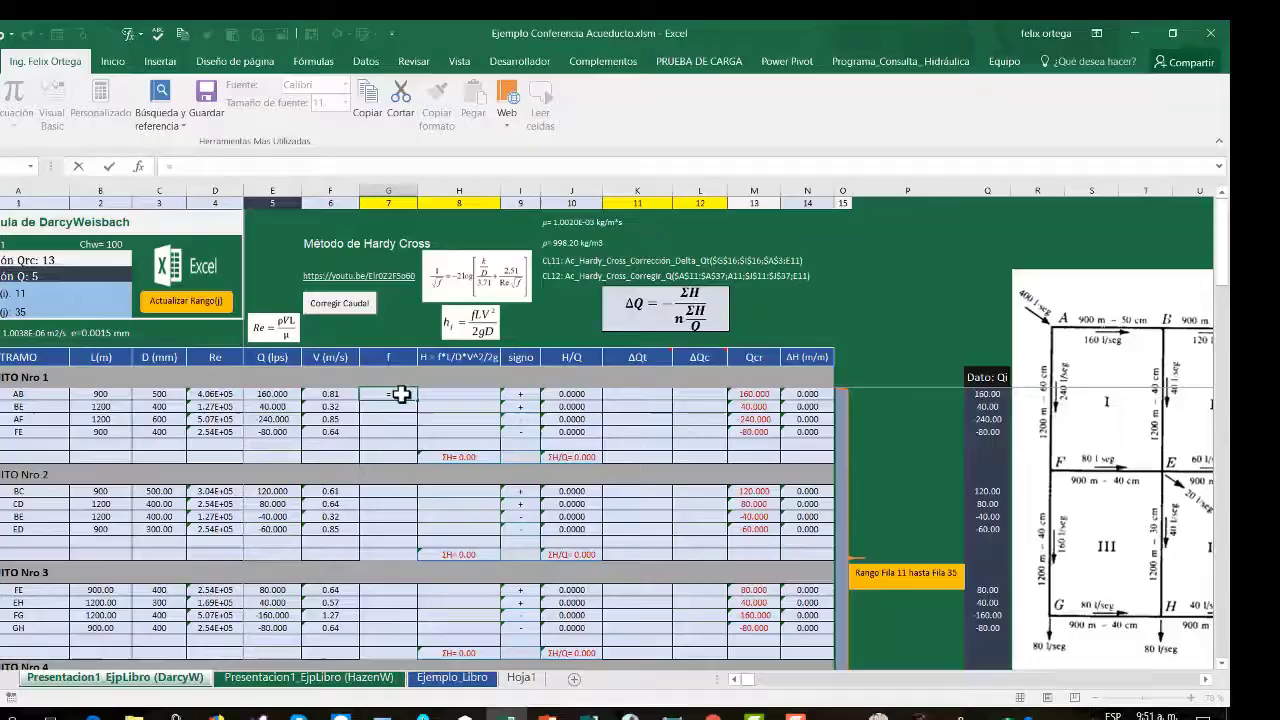
{"action": "type", "text": "=f"}
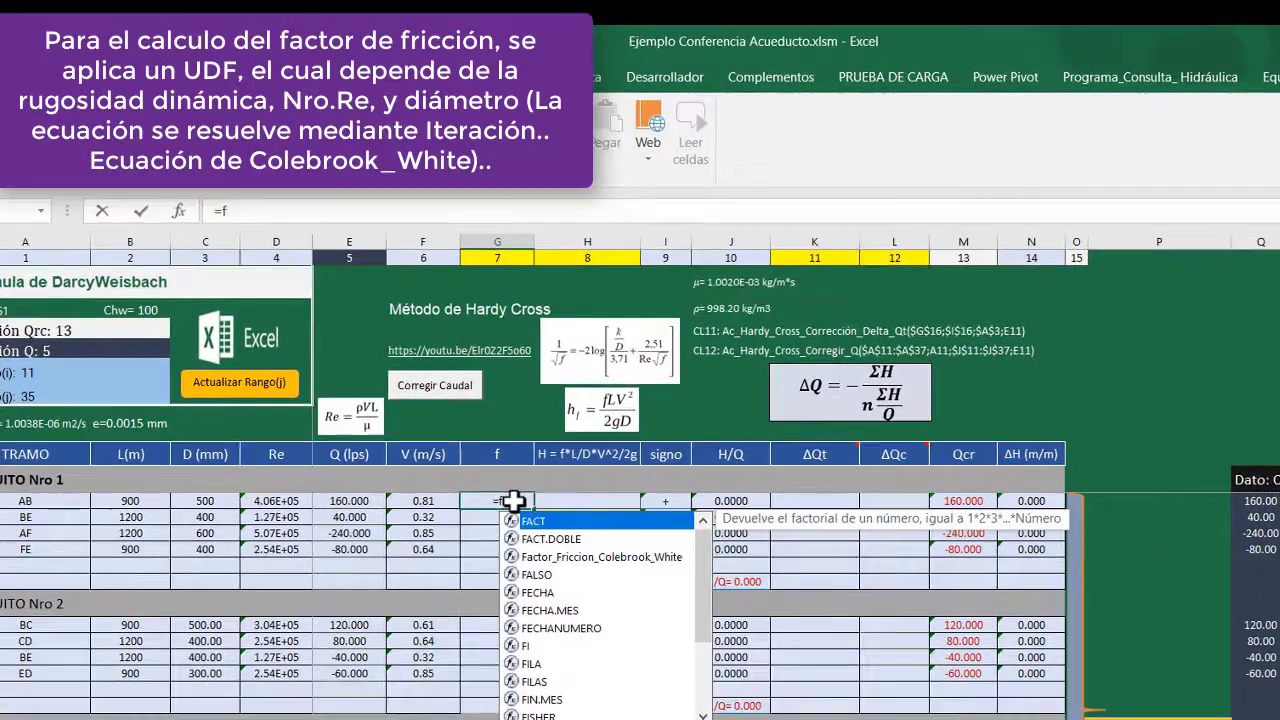
{"action": "left_click", "coordinate": [600, 557]}
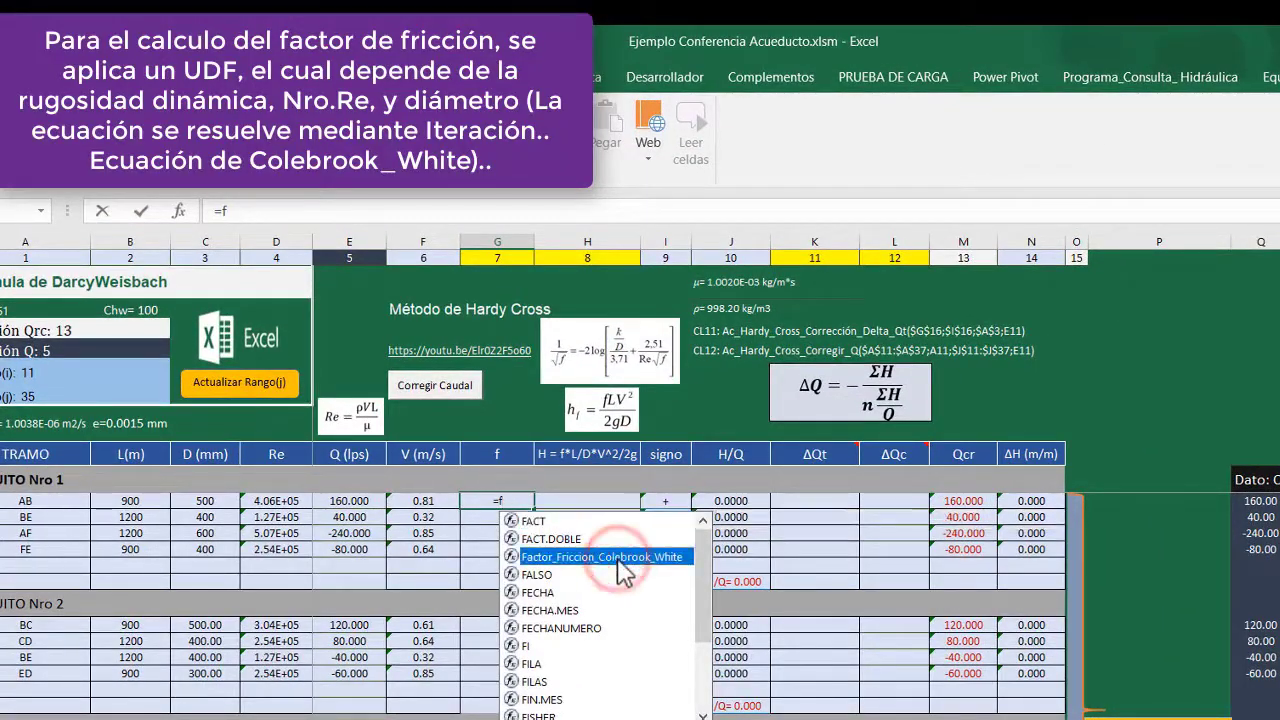
{"action": "double_click", "coordinate": [514, 557]}
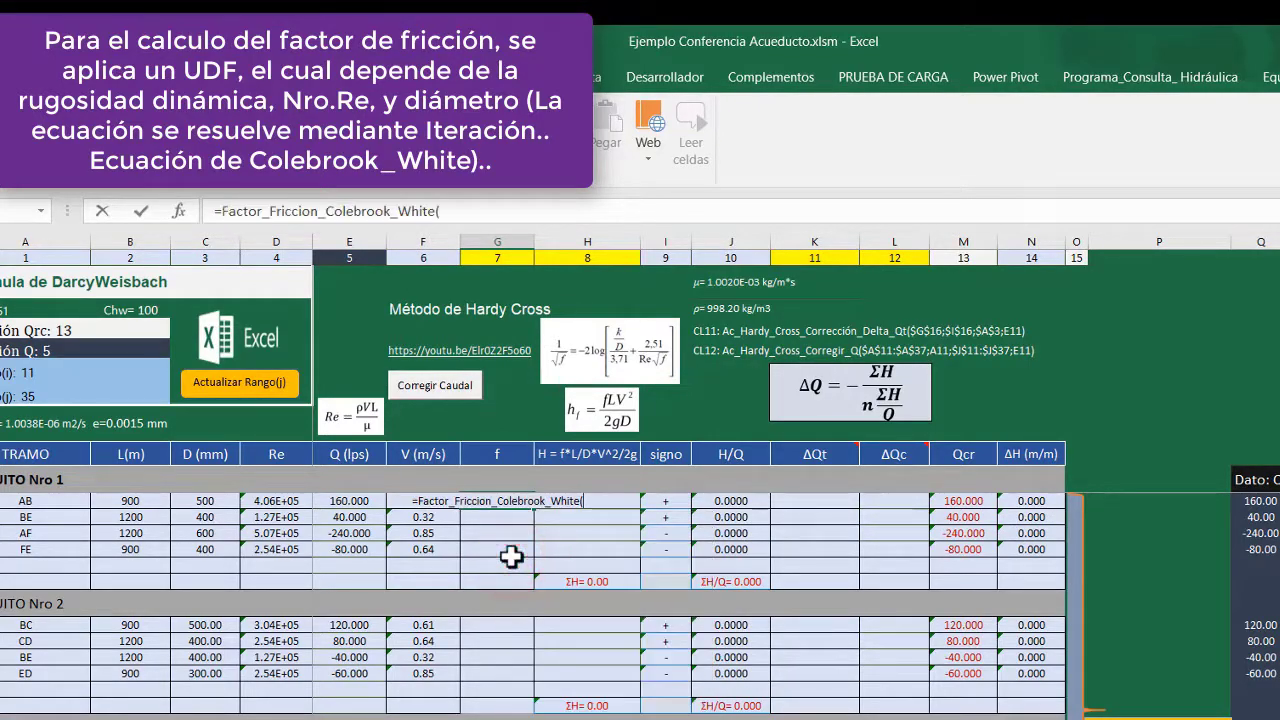
{"action": "left_click", "coordinate": [178, 211]}
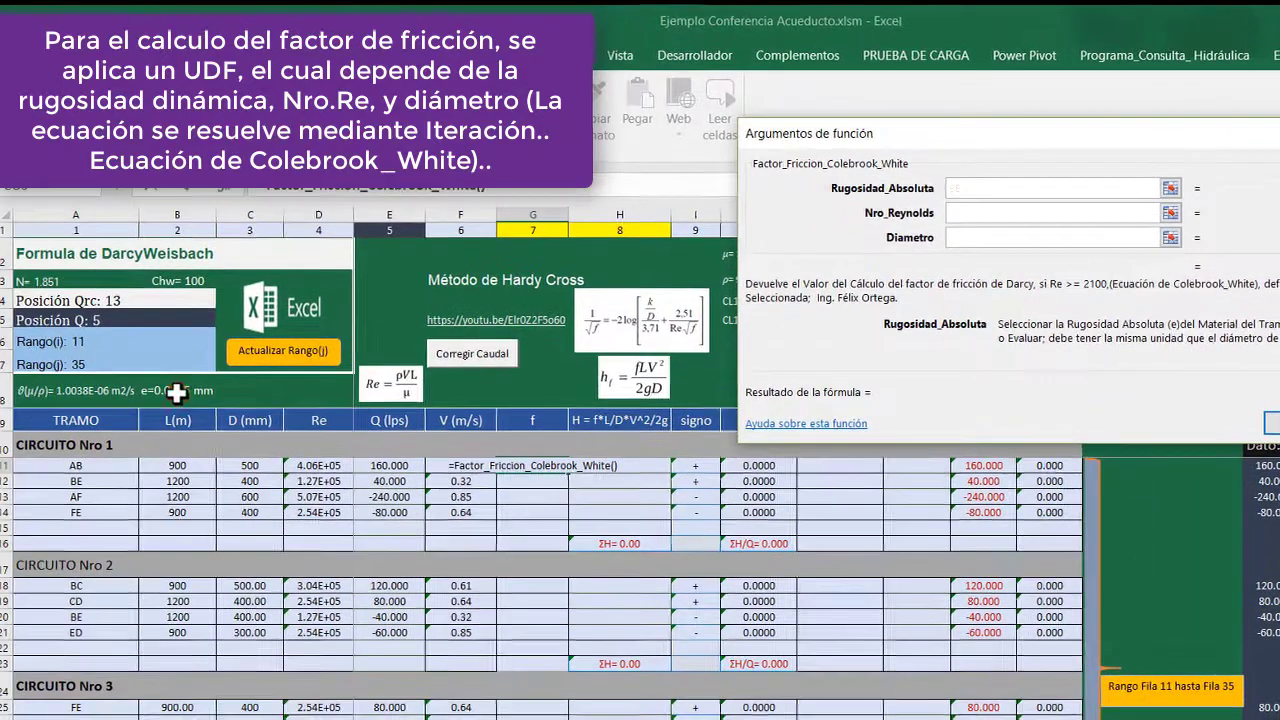
- Set Rugosidad_Absoluta to $B$8, Nro_Reynolds to D11 and Diametro to C11, and fill the friction factor formula down to G14
{"action": "left_click", "coordinate": [180, 390]}
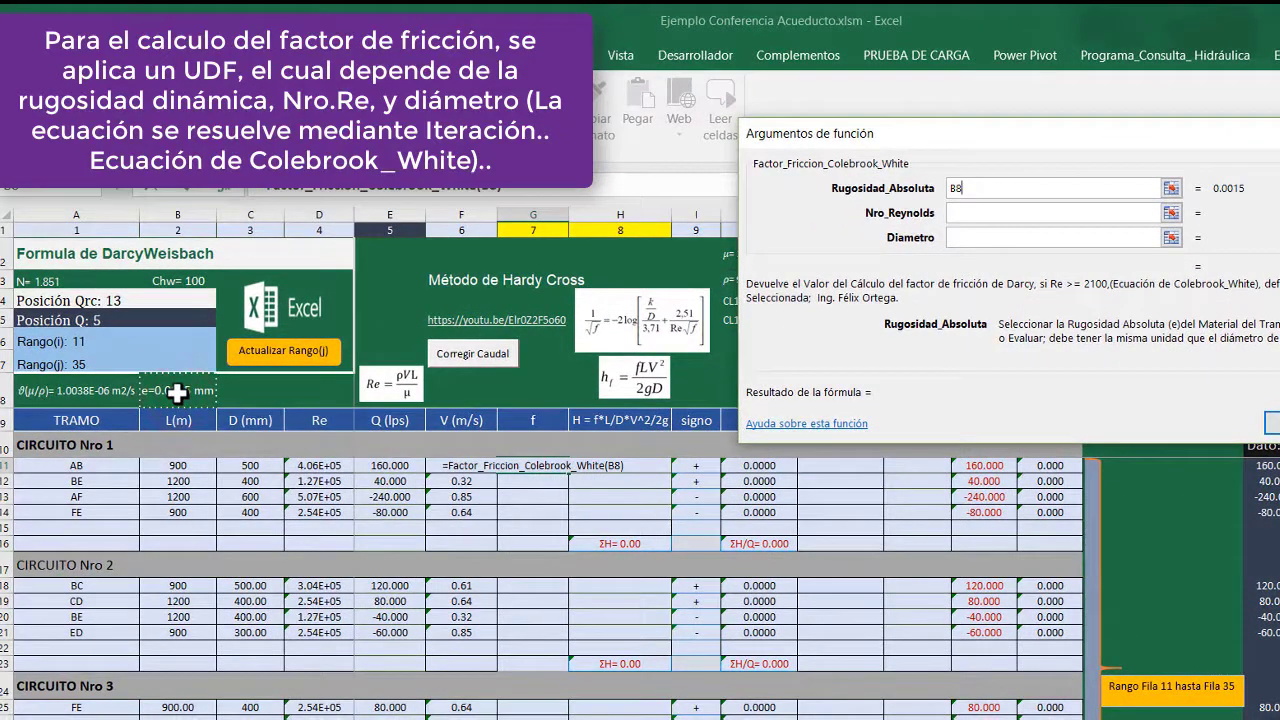
{"action": "key", "text": "F4"}
{"action": "left_click", "coordinate": [1019, 213]}
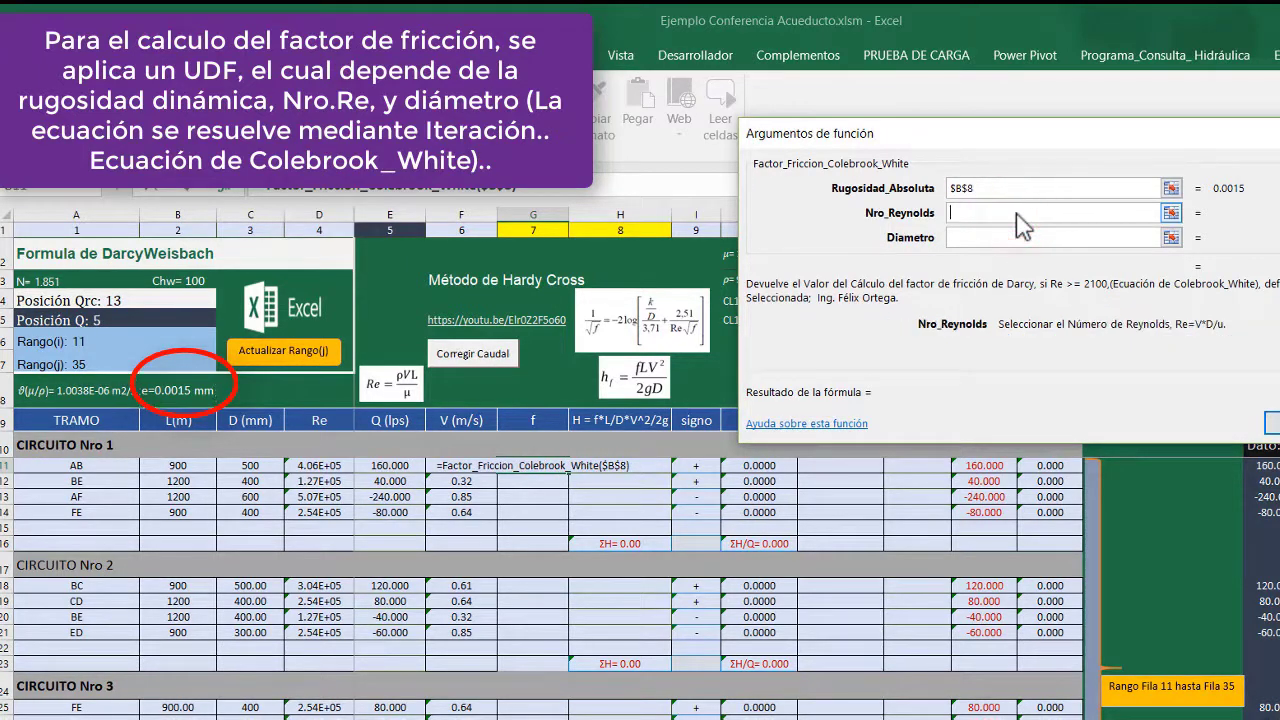
{"action": "left_click", "coordinate": [322, 466]}
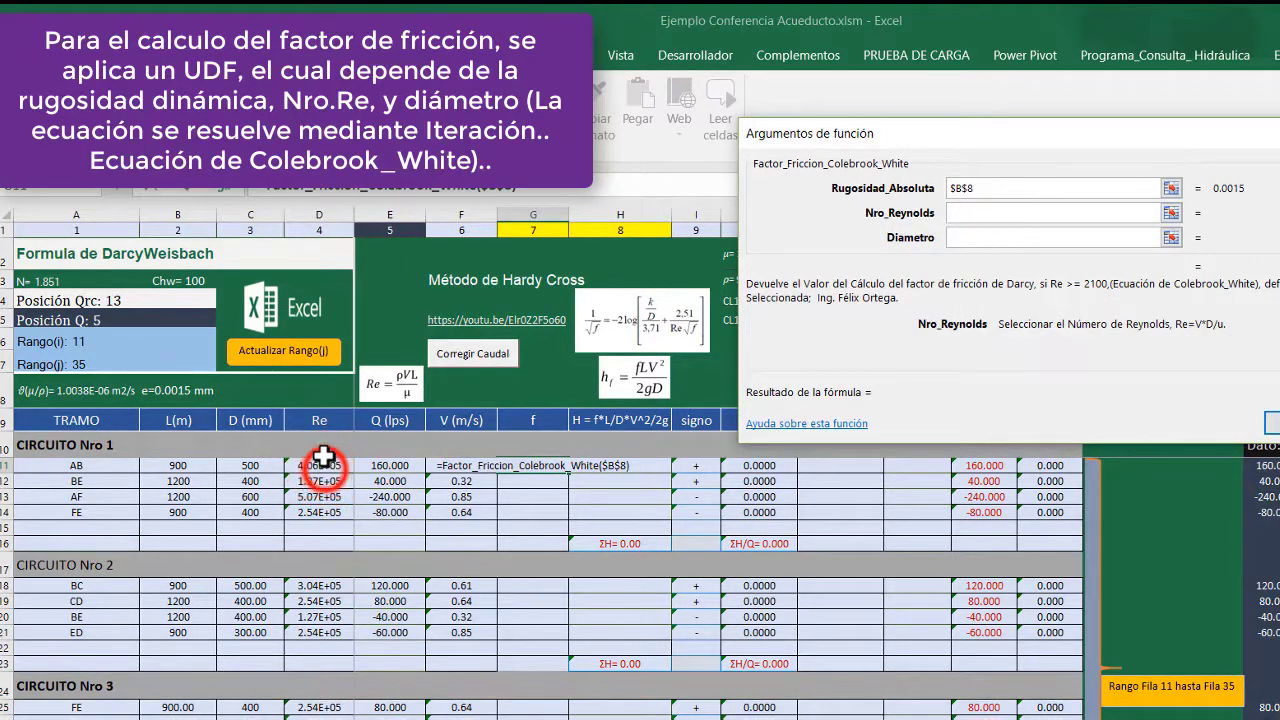
{"action": "left_click", "coordinate": [1021, 241]}
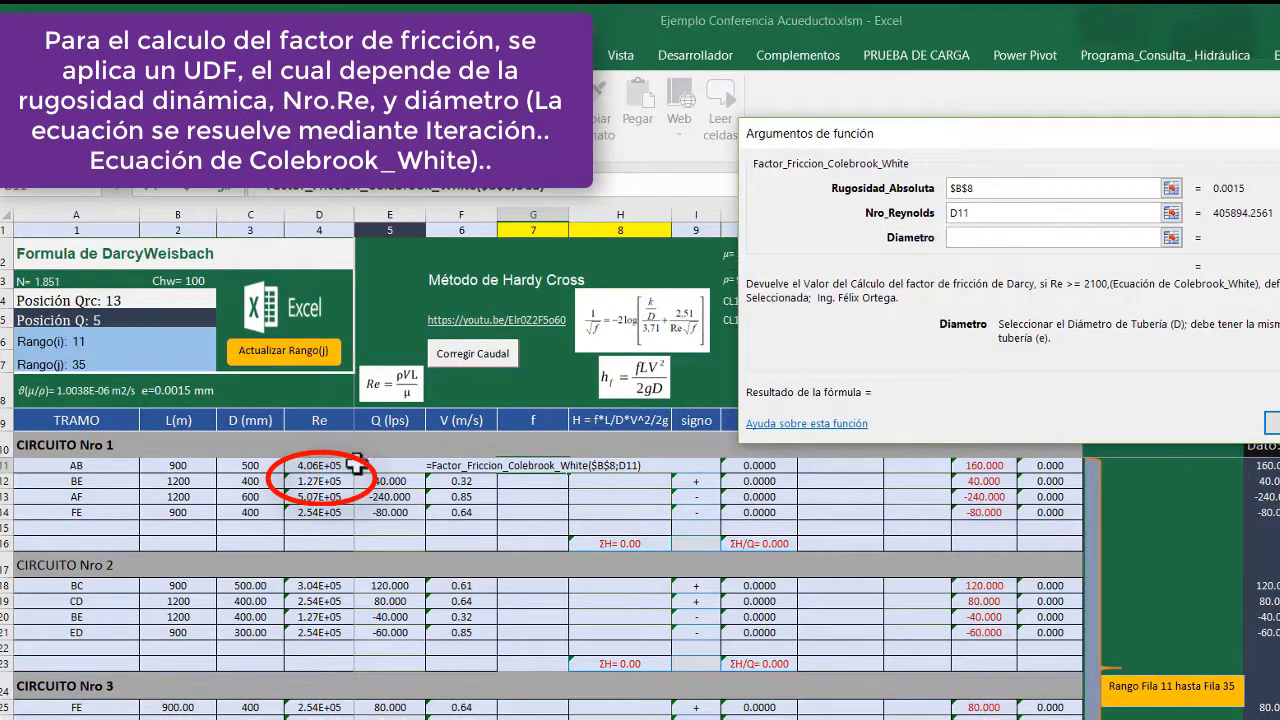
{"action": "left_click", "coordinate": [249, 468]}
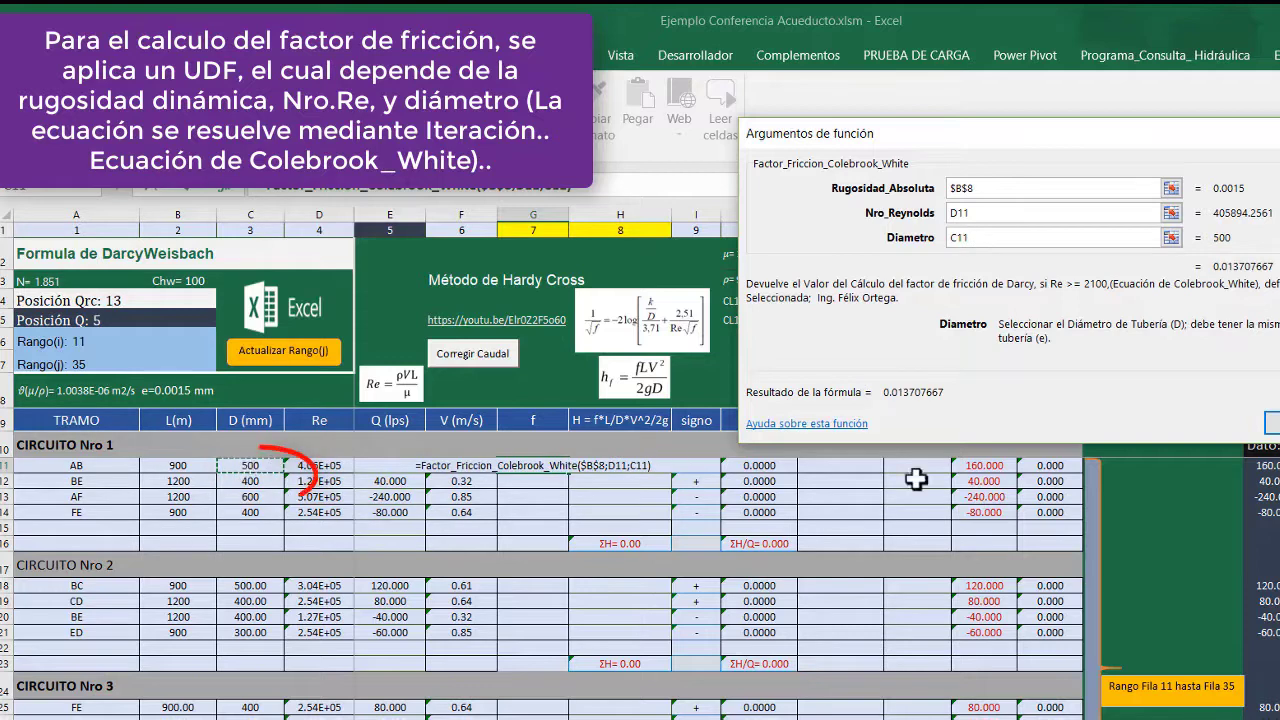
{"action": "left_click", "coordinate": [1272, 421]}
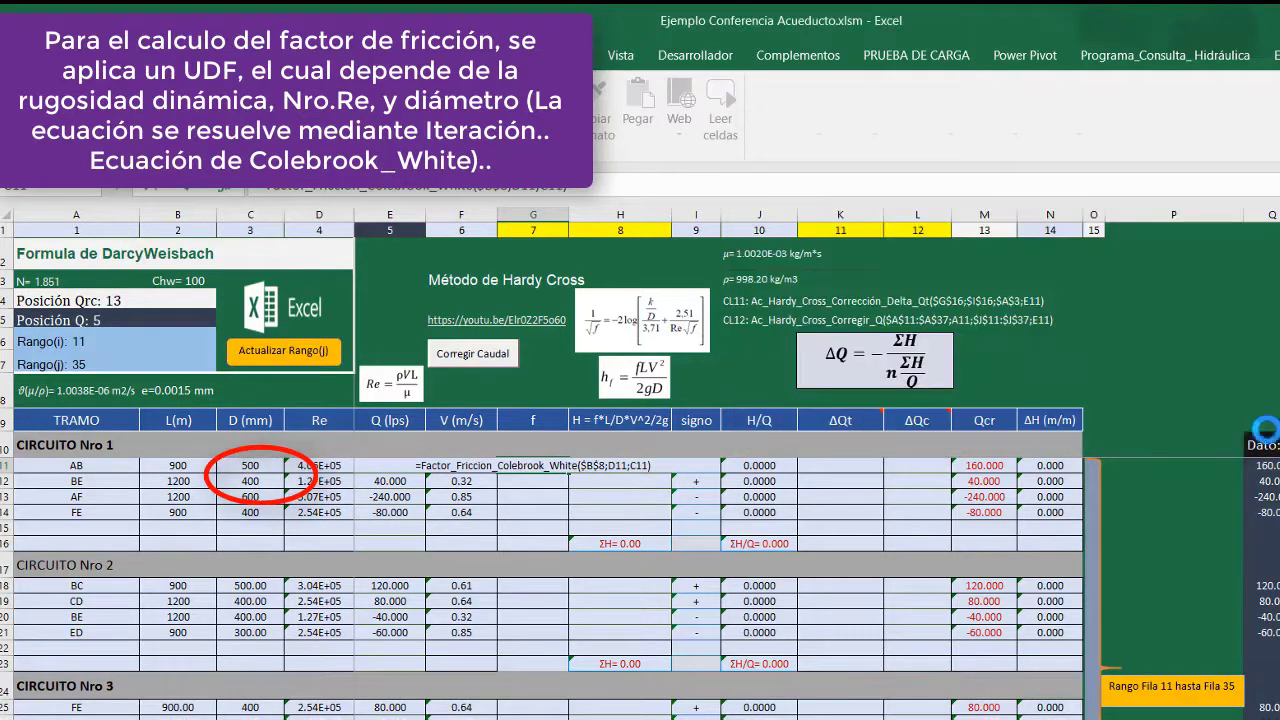
{"action": "left_click", "coordinate": [560, 482]}
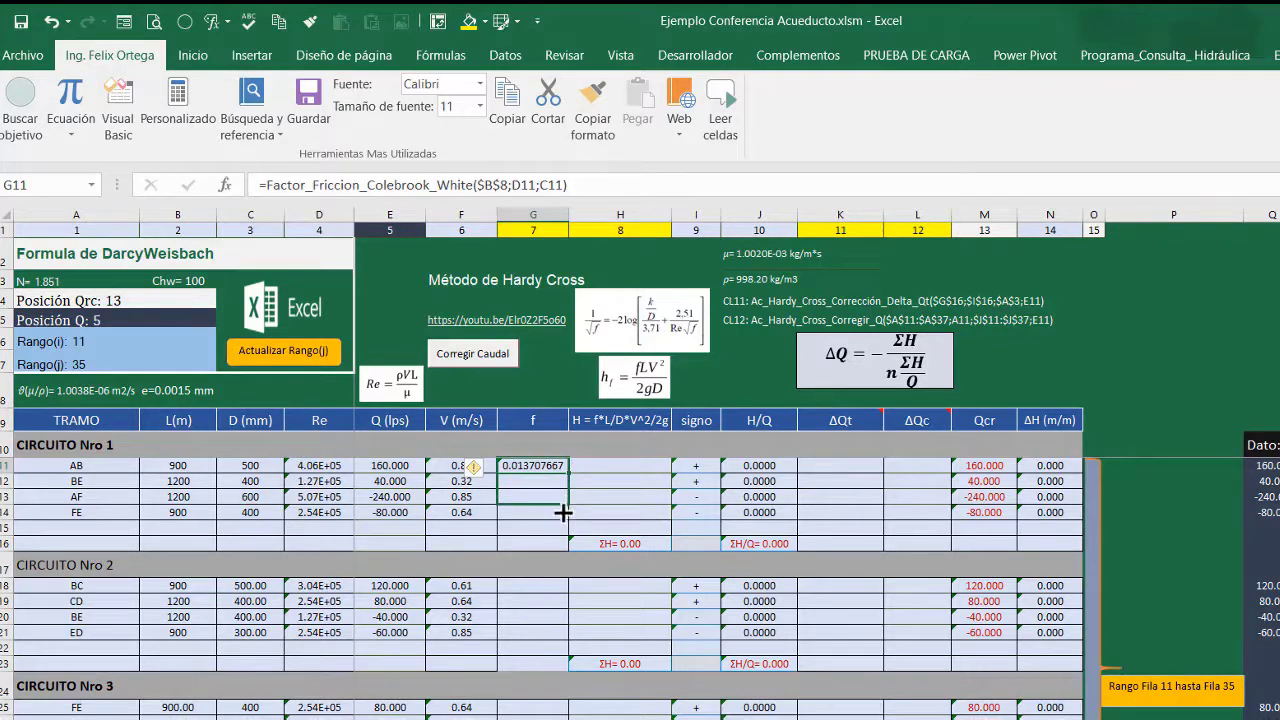
{"action": "left_click_drag", "start_coordinate": [563, 518], "coordinate": [563, 518]}
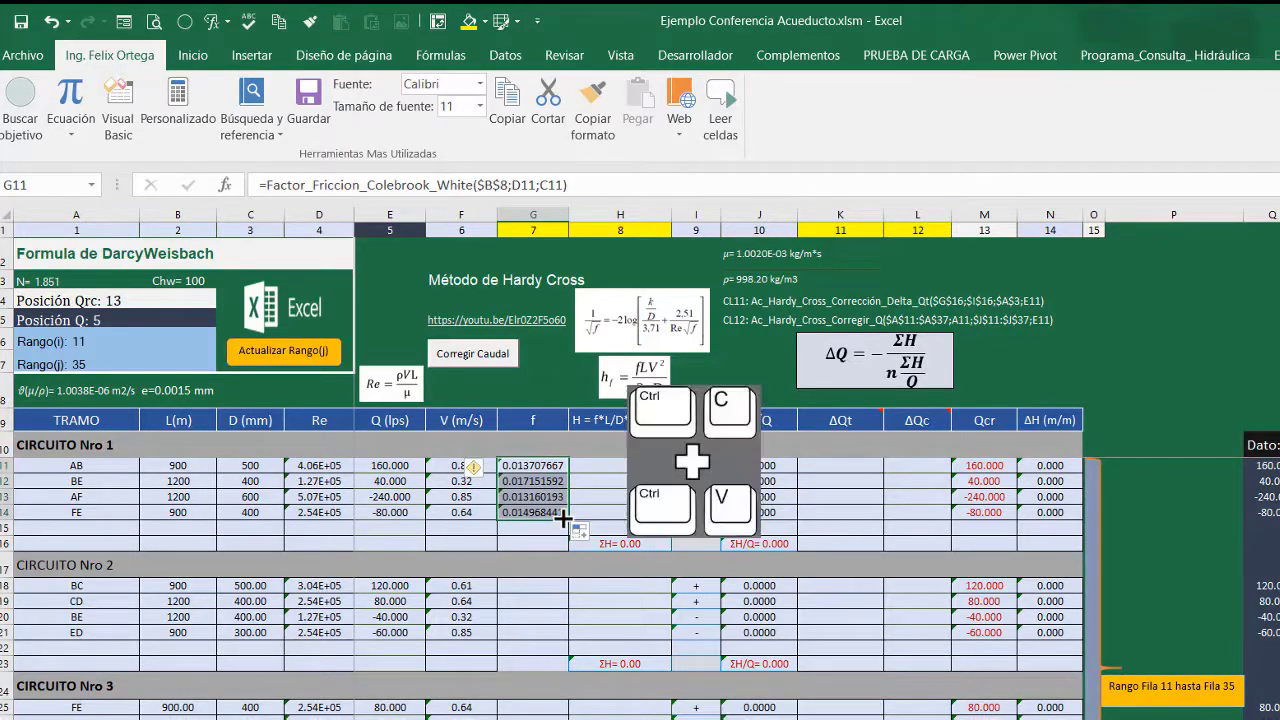
- Copy the Circuit 1 friction factor formulas into column f of Circuits 2, 3 and 4, starting at G18, G25 and G32
{"action": "key", "text": "ctrl+c"}
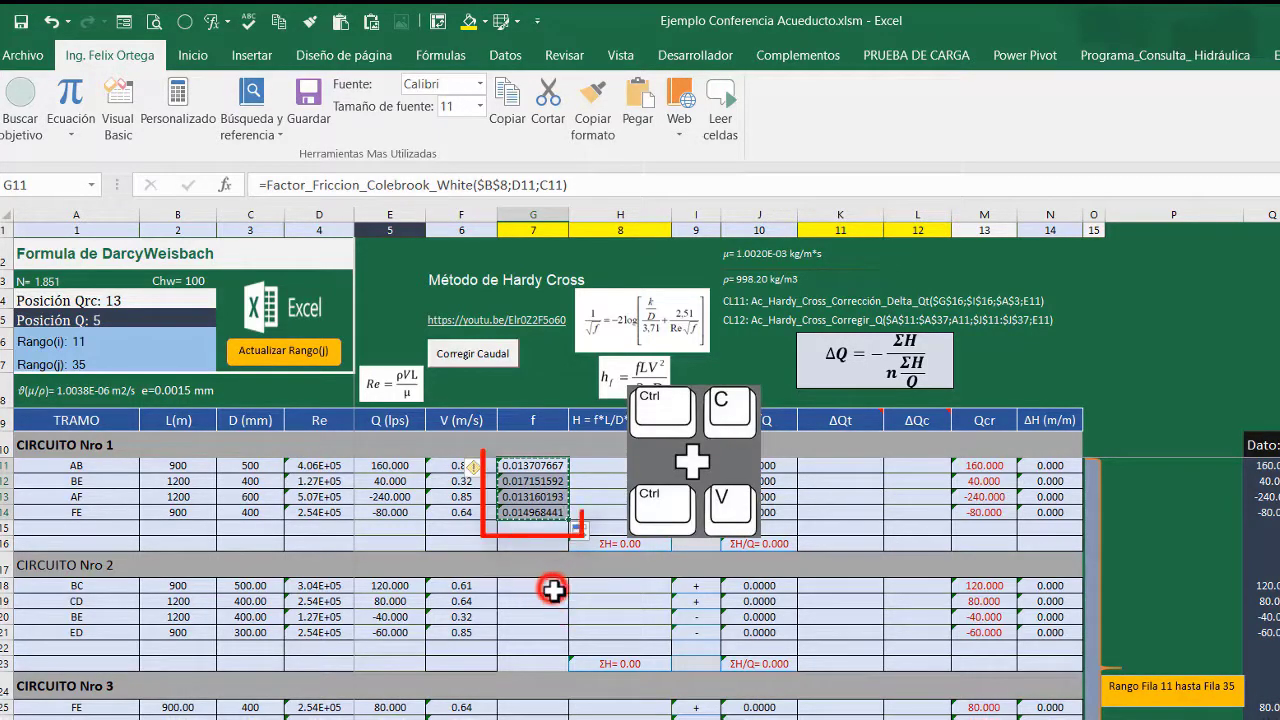
{"action": "left_click", "coordinate": [547, 587]}
{"action": "key", "text": "ctrl+v"}
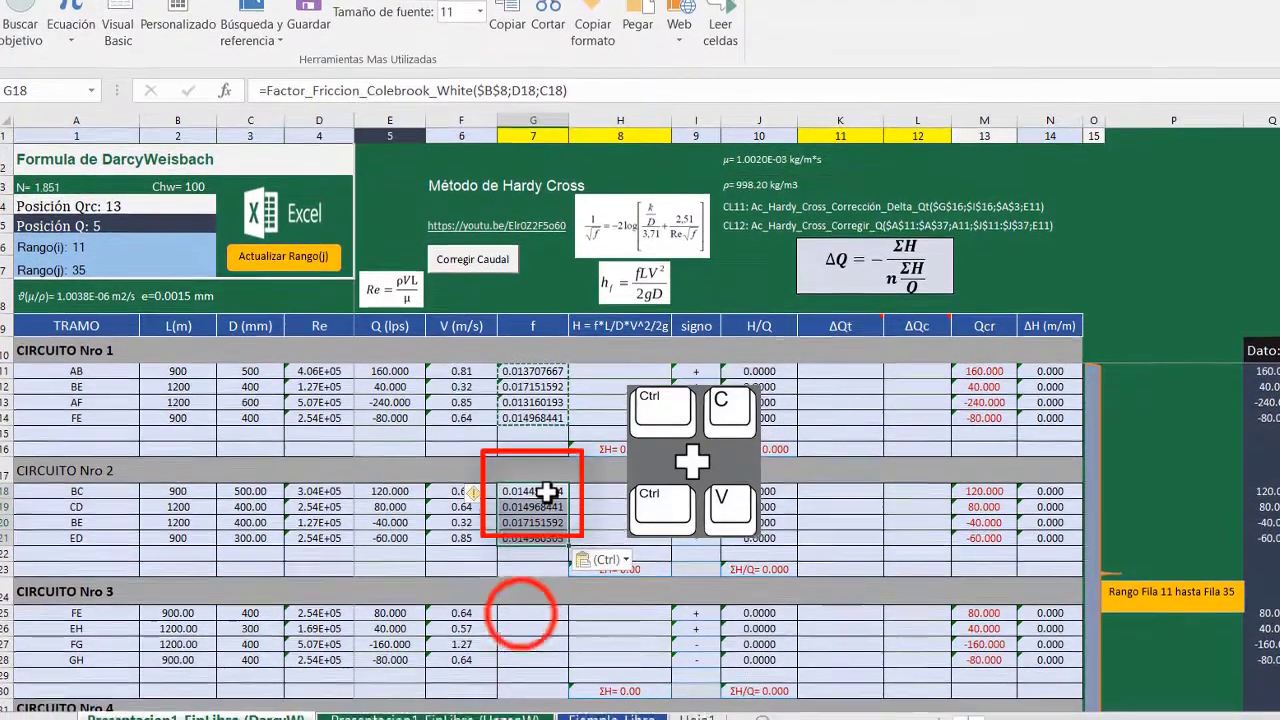
{"action": "left_click", "coordinate": [520, 613]}
{"action": "key", "text": "ctrl+v"}
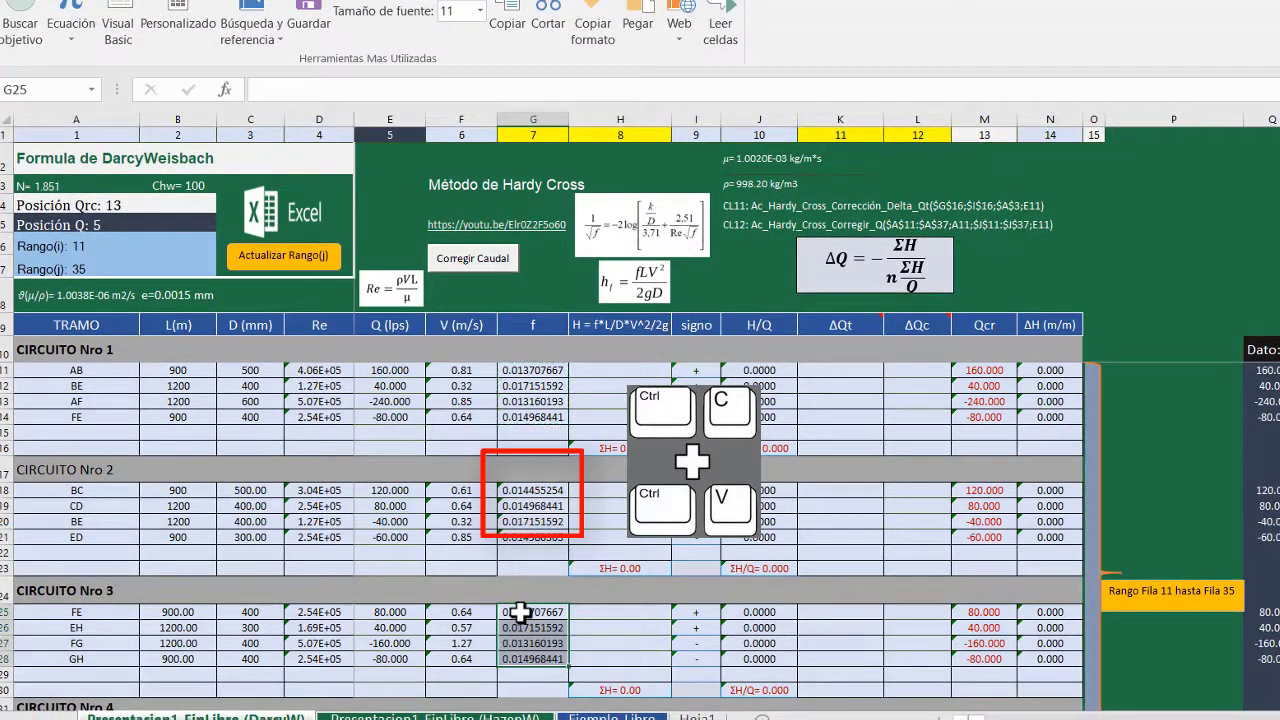
{"action": "scroll", "coordinate": [520, 613], "scroll_direction": "down", "scroll_amount": 2}
{"action": "left_click", "coordinate": [532, 630]}
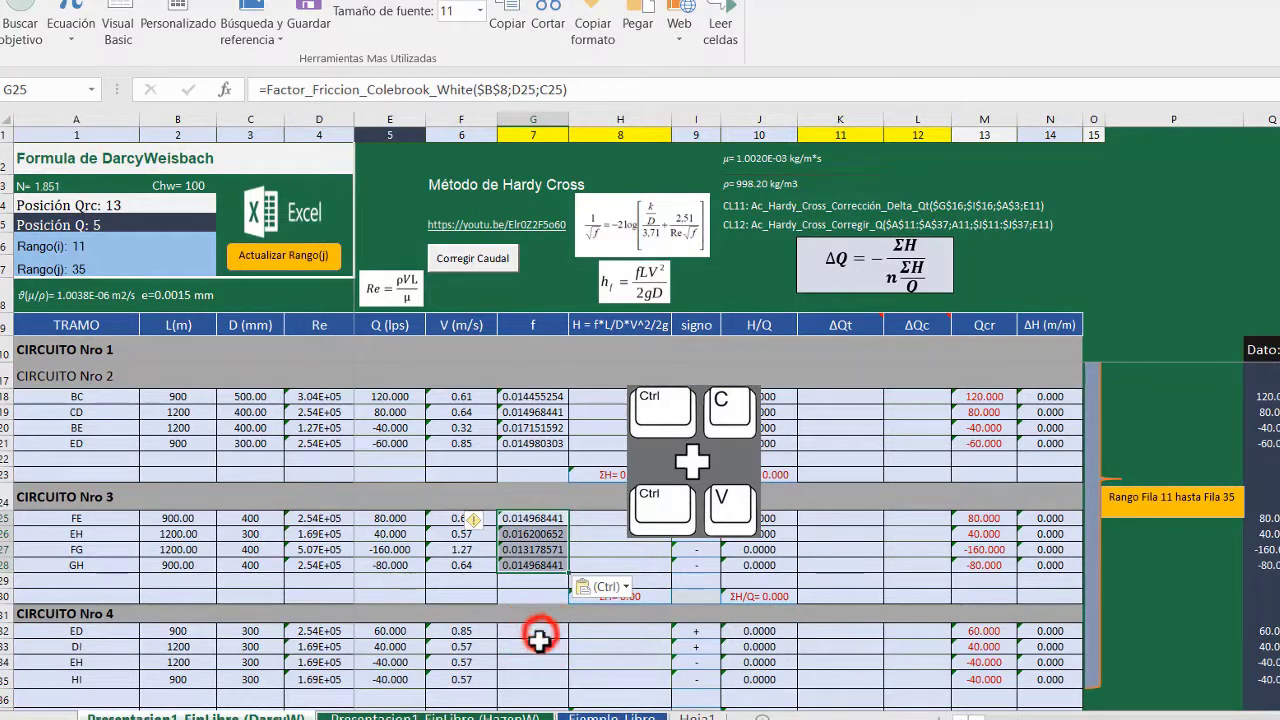
{"action": "key", "text": "ctrl+v"}
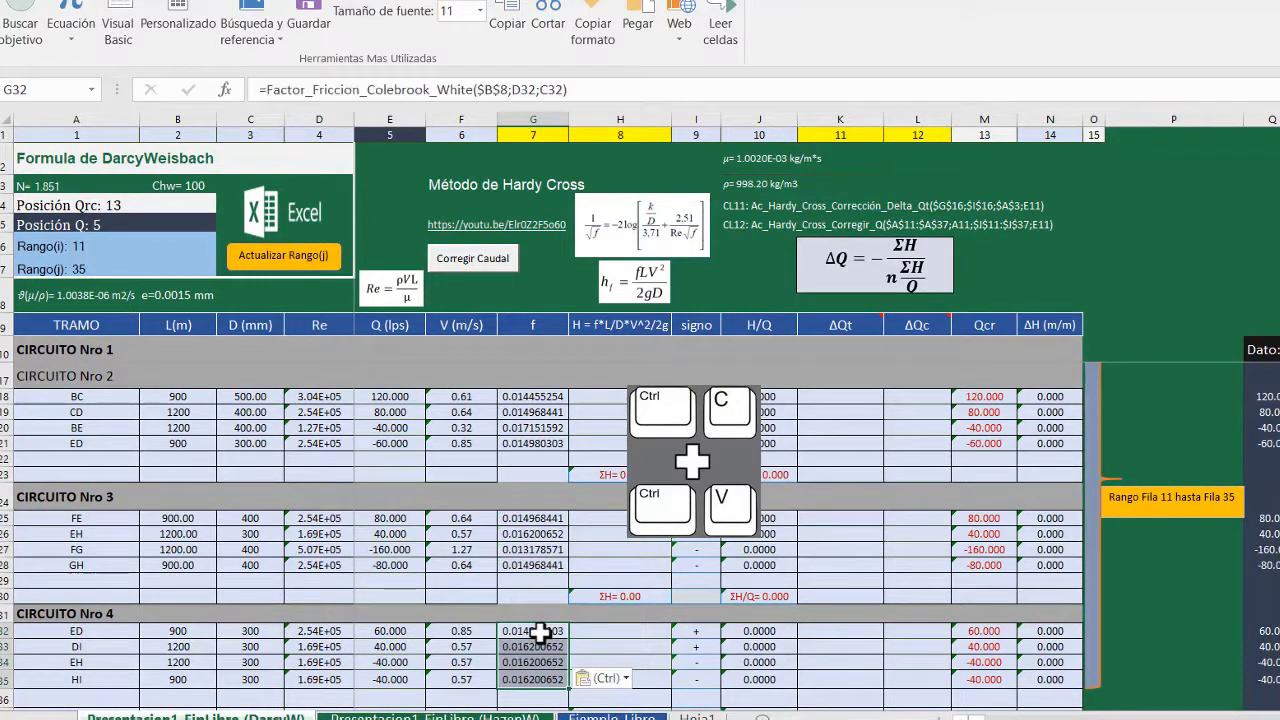
{"action": "scroll", "coordinate": [535, 625], "scroll_direction": "down", "scroll_amount": 3}
{"action": "scroll", "coordinate": [525, 596], "scroll_direction": "up", "scroll_amount": 5}
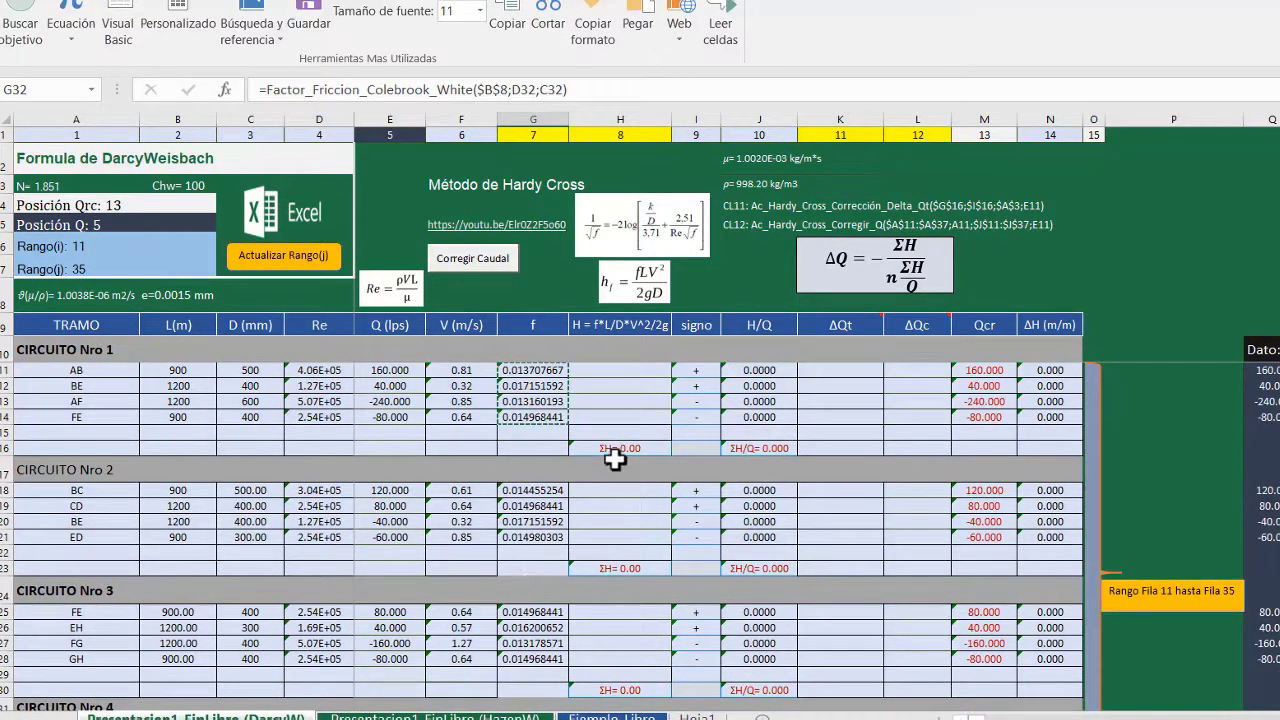
- Start a head loss formula in H11 with the function Perdida_Carga_J_DarcyWeisbach and open its function arguments
{"action": "left_click", "coordinate": [640, 369]}
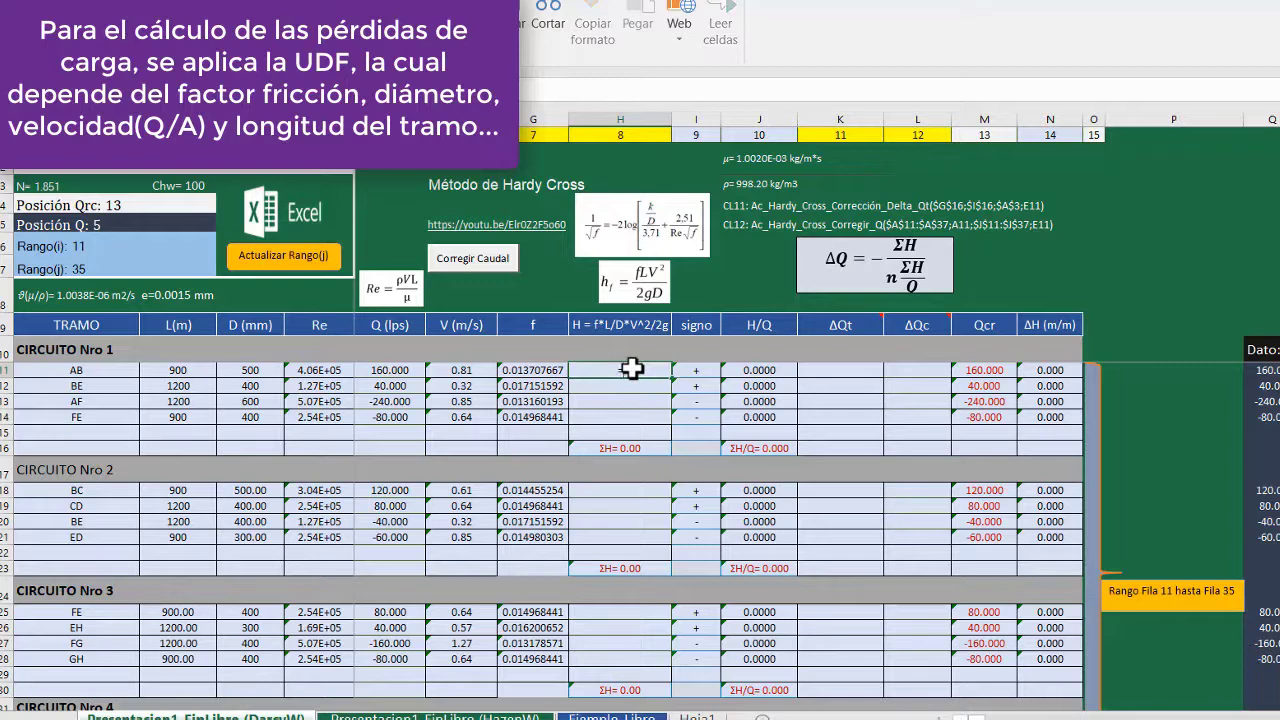
{"action": "type", "text": "=pe"}
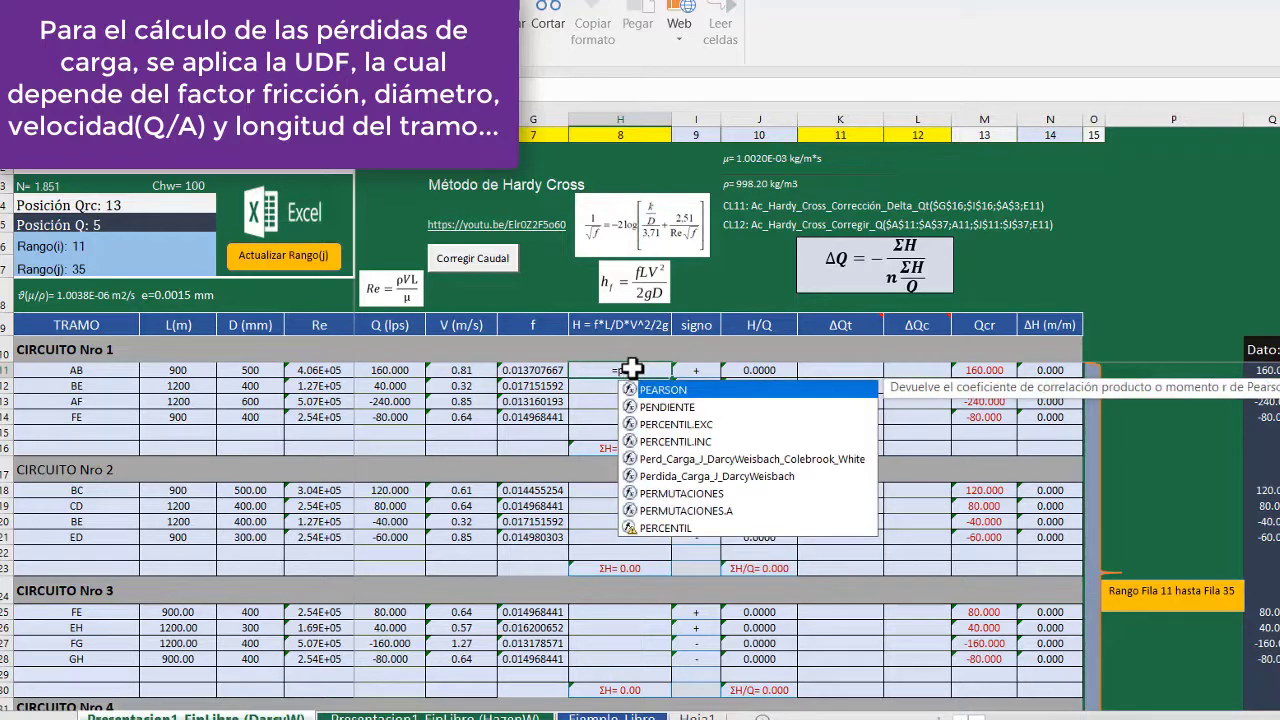
{"action": "type", "text": "r"}
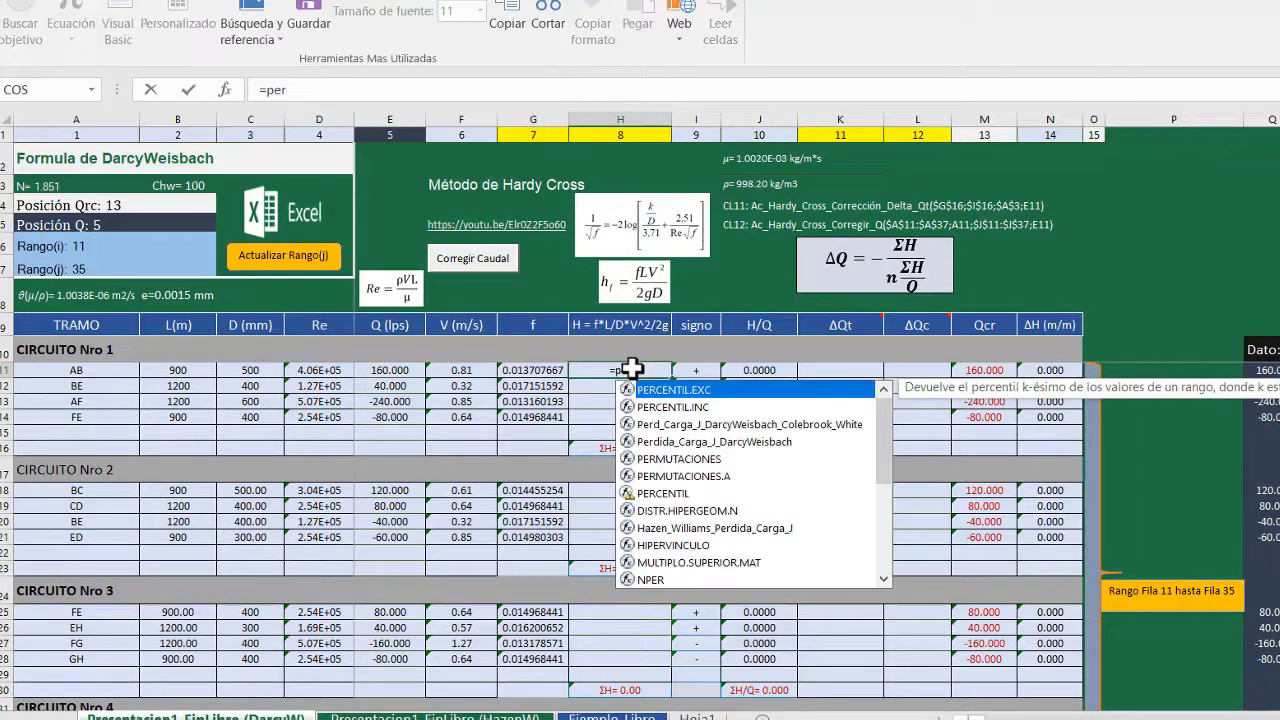
{"action": "left_click", "coordinate": [737, 441]}
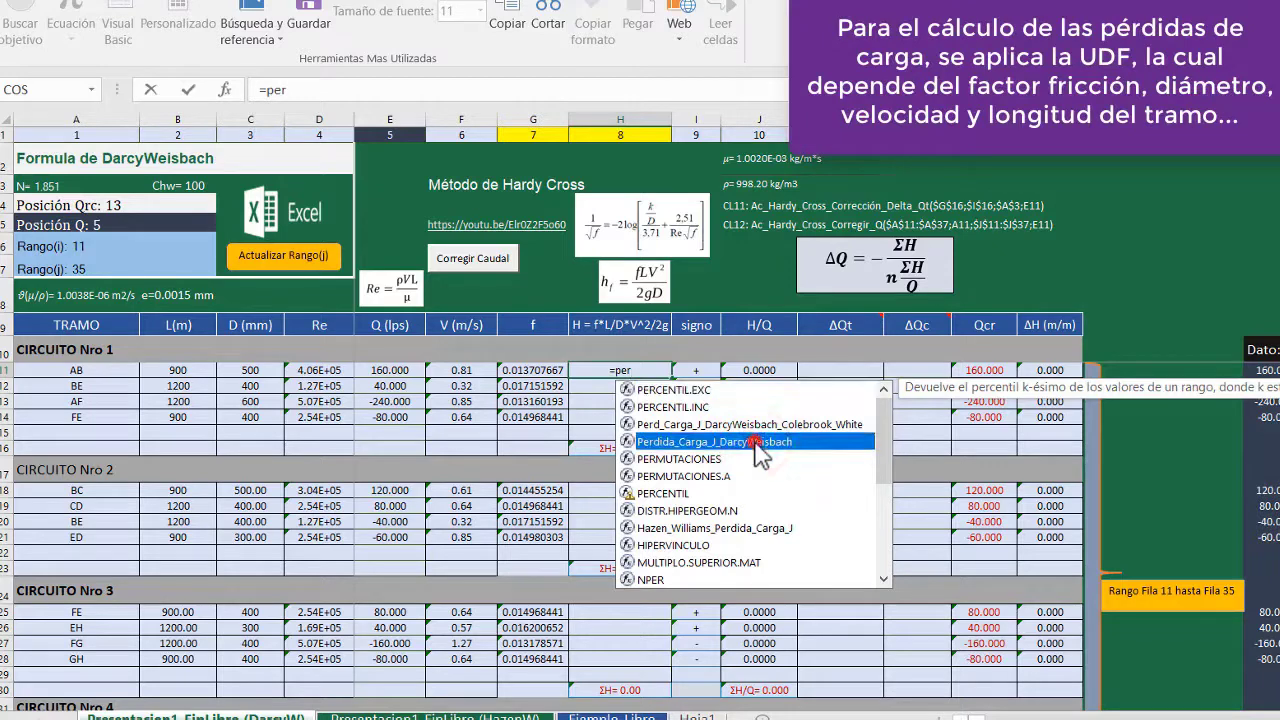
{"action": "double_click", "coordinate": [630, 443]}
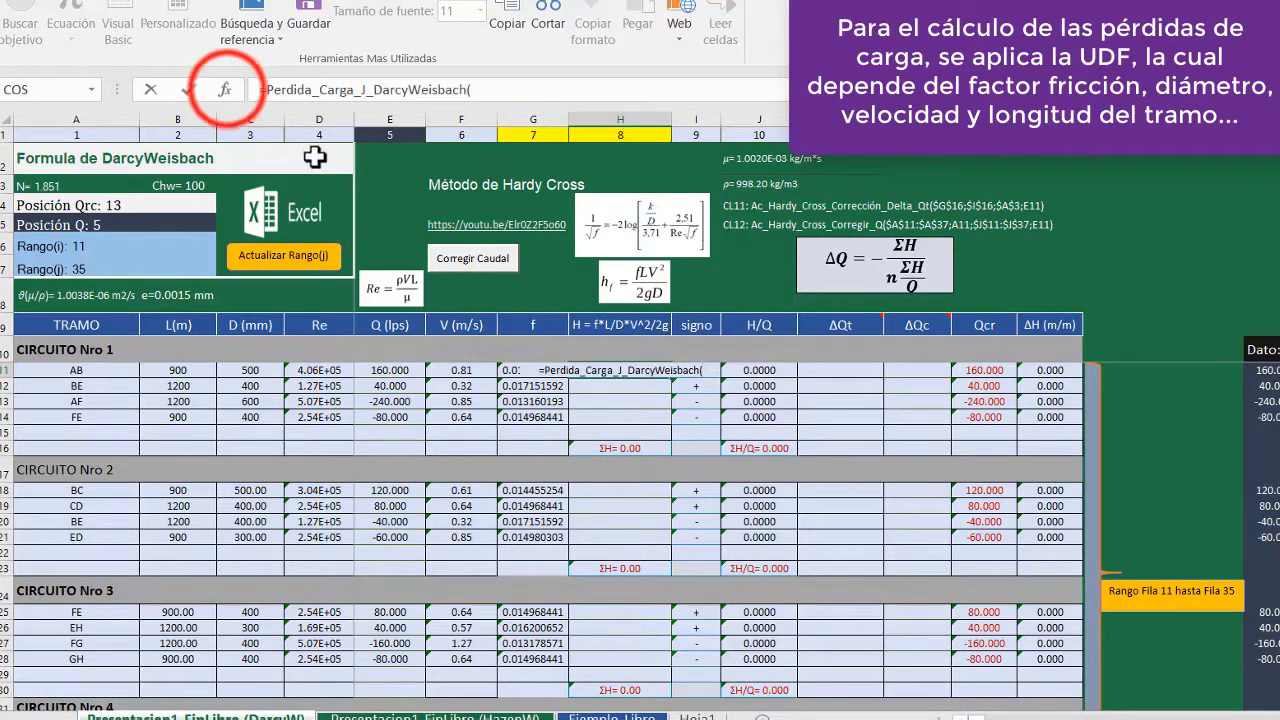
{"action": "left_click", "coordinate": [225, 89]}
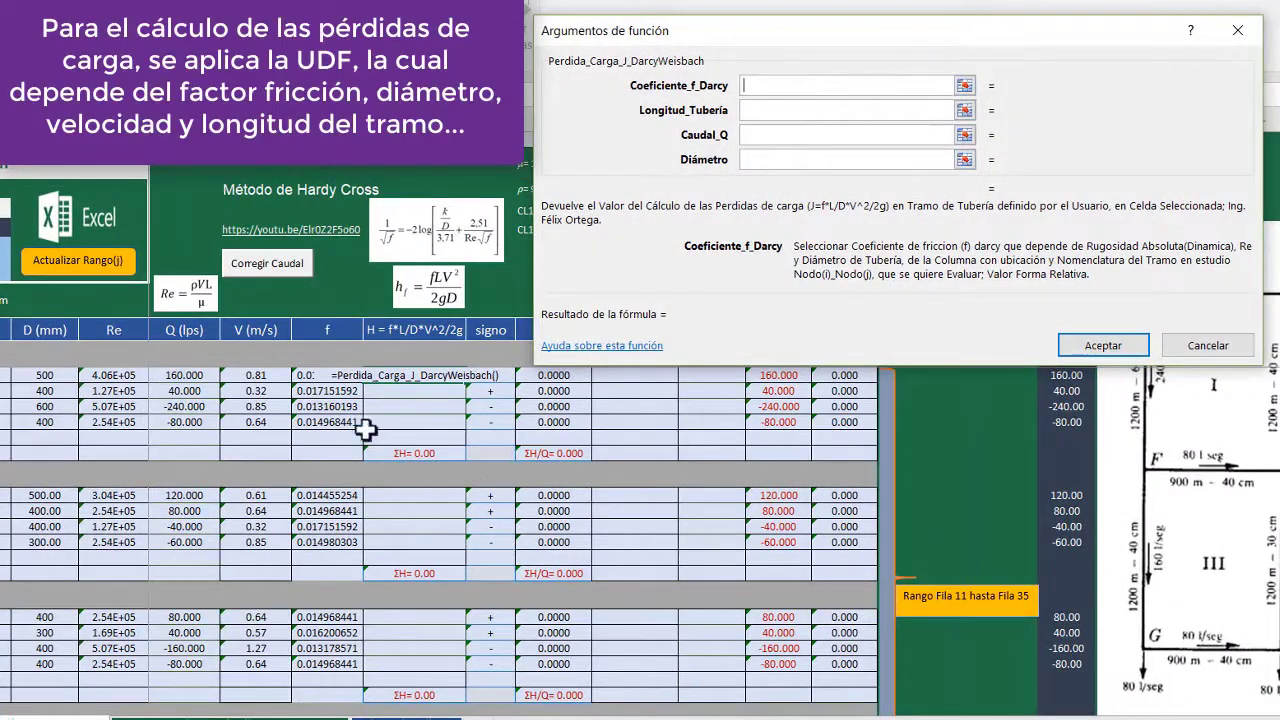
- Set Coeficiente_f_Darcy to G11, Longitud_Tubería to B11, Caudal_Q to E11/1000 and Diámetro to C11/1000, and accept the head loss formula
{"action": "left_click", "coordinate": [302, 375]}
{"action": "left_click", "coordinate": [838, 111]}
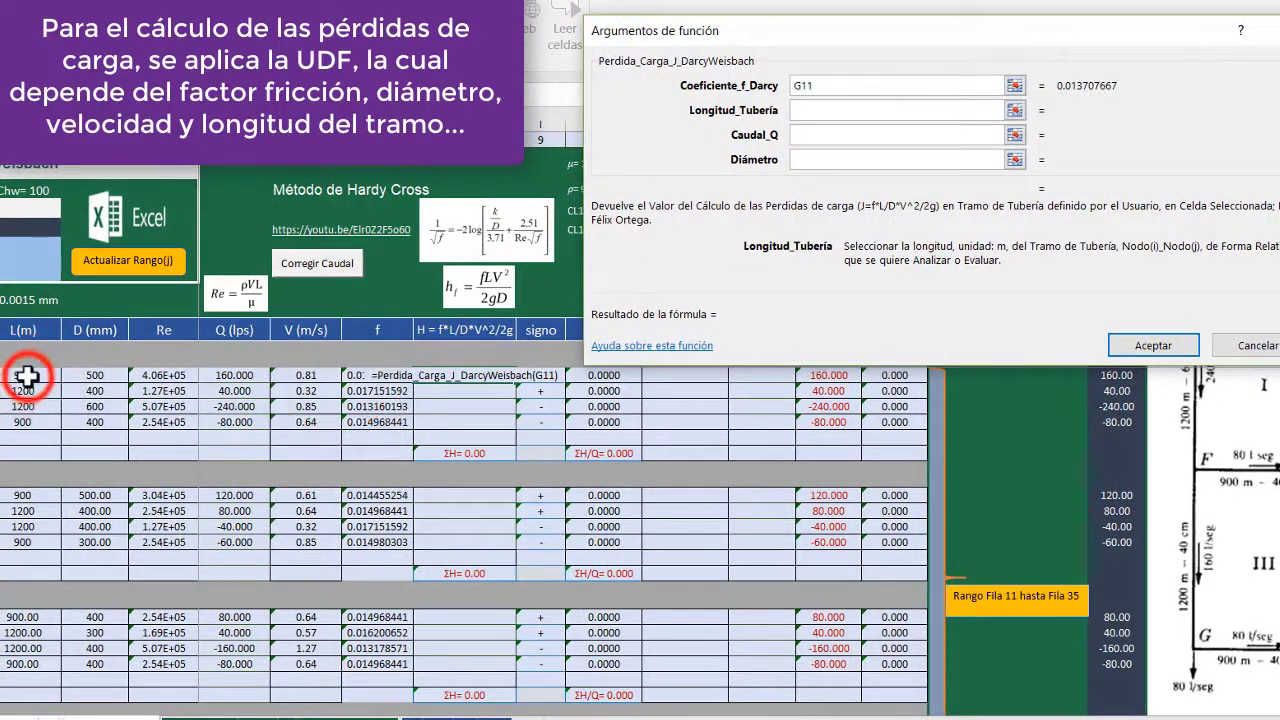
{"action": "left_click", "coordinate": [26, 375]}
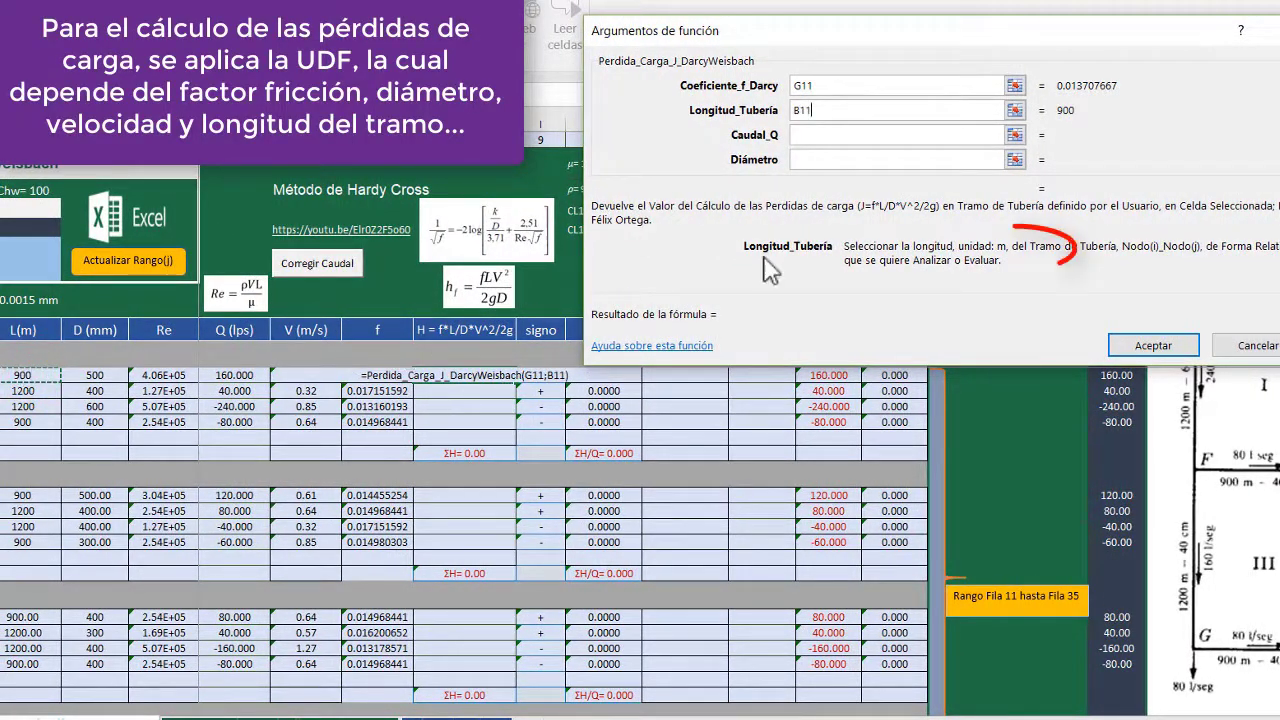
{"action": "left_click", "coordinate": [867, 133]}
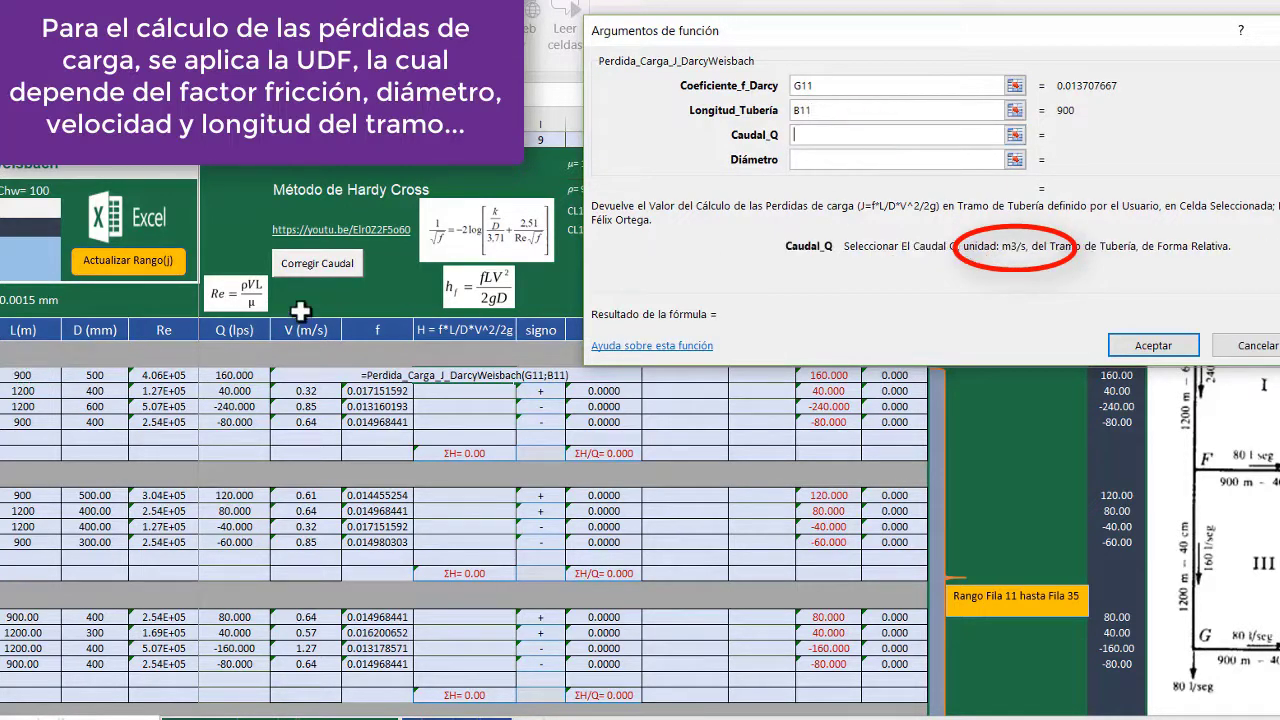
{"action": "left_click", "coordinate": [235, 377]}
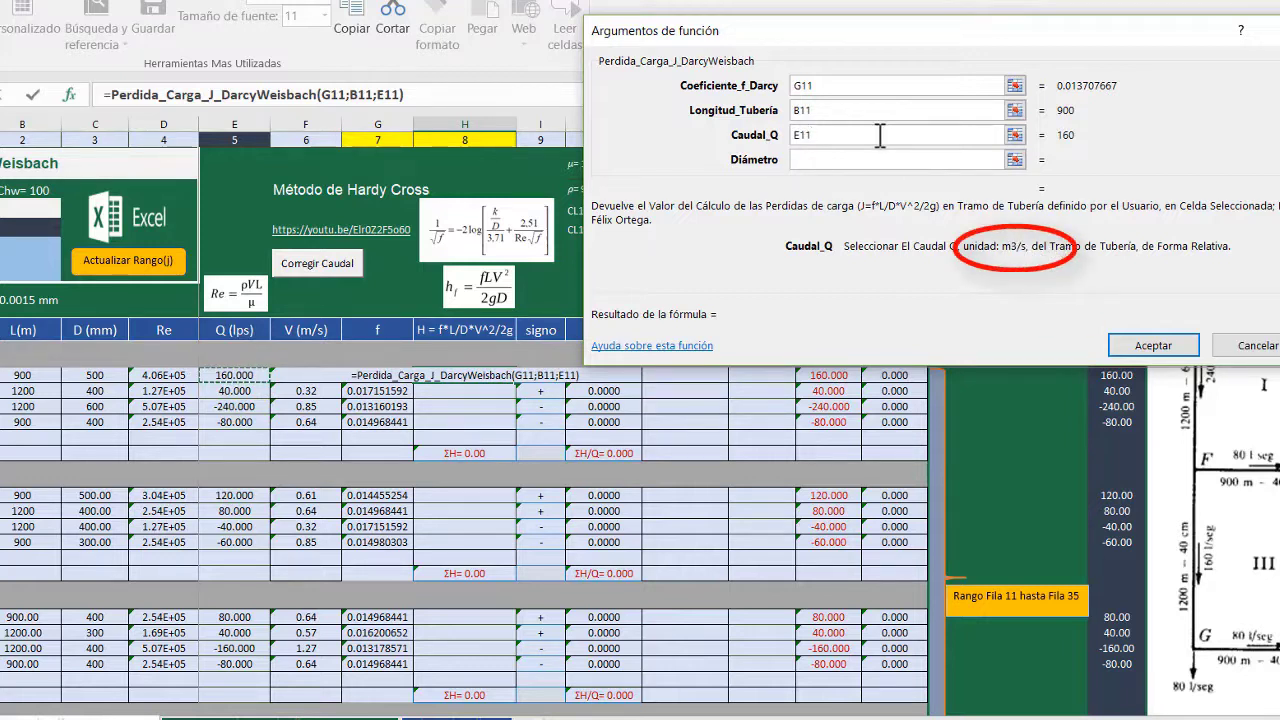
{"action": "type", "text": "/1000"}
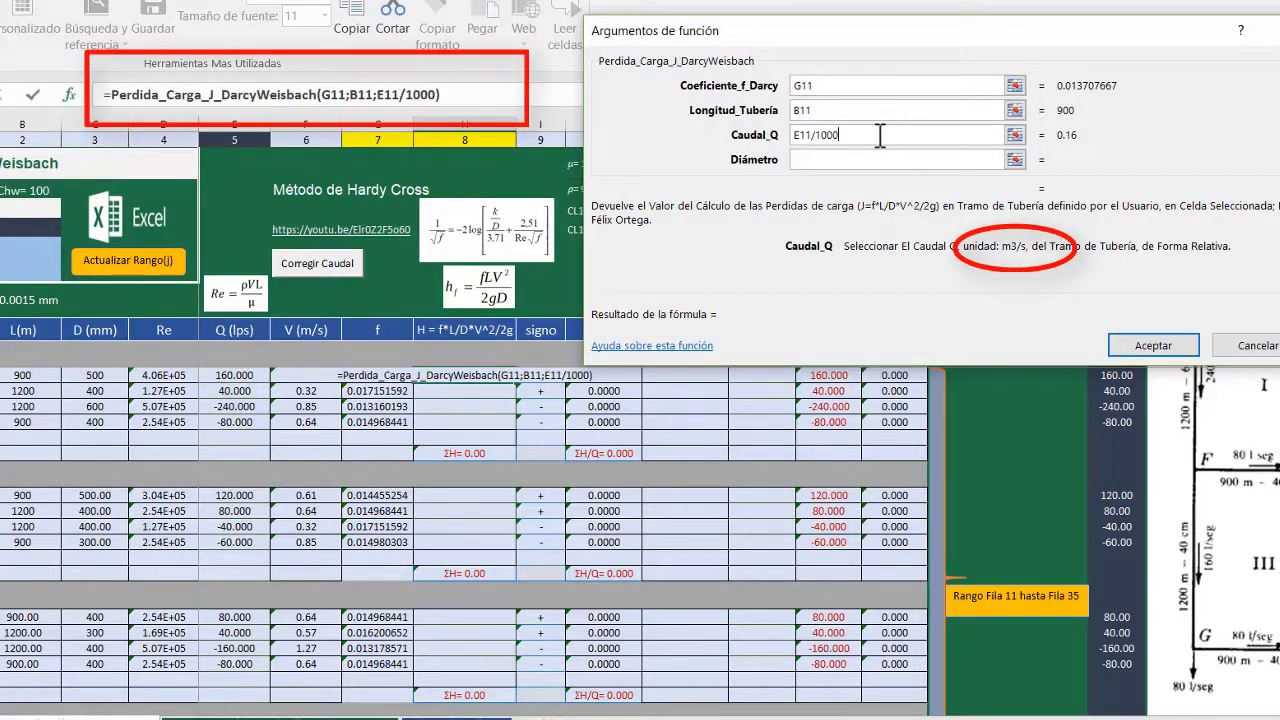
{"action": "left_click", "coordinate": [912, 160]}
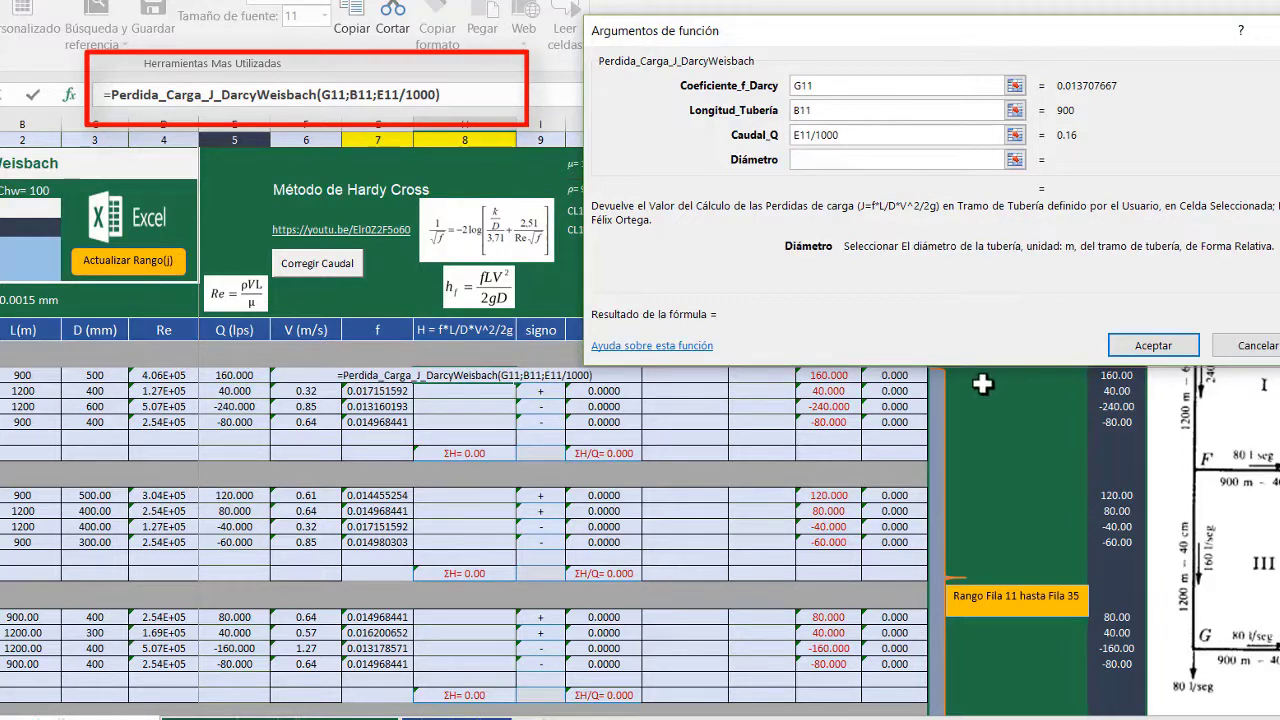
{"action": "left_click", "coordinate": [94, 375]}
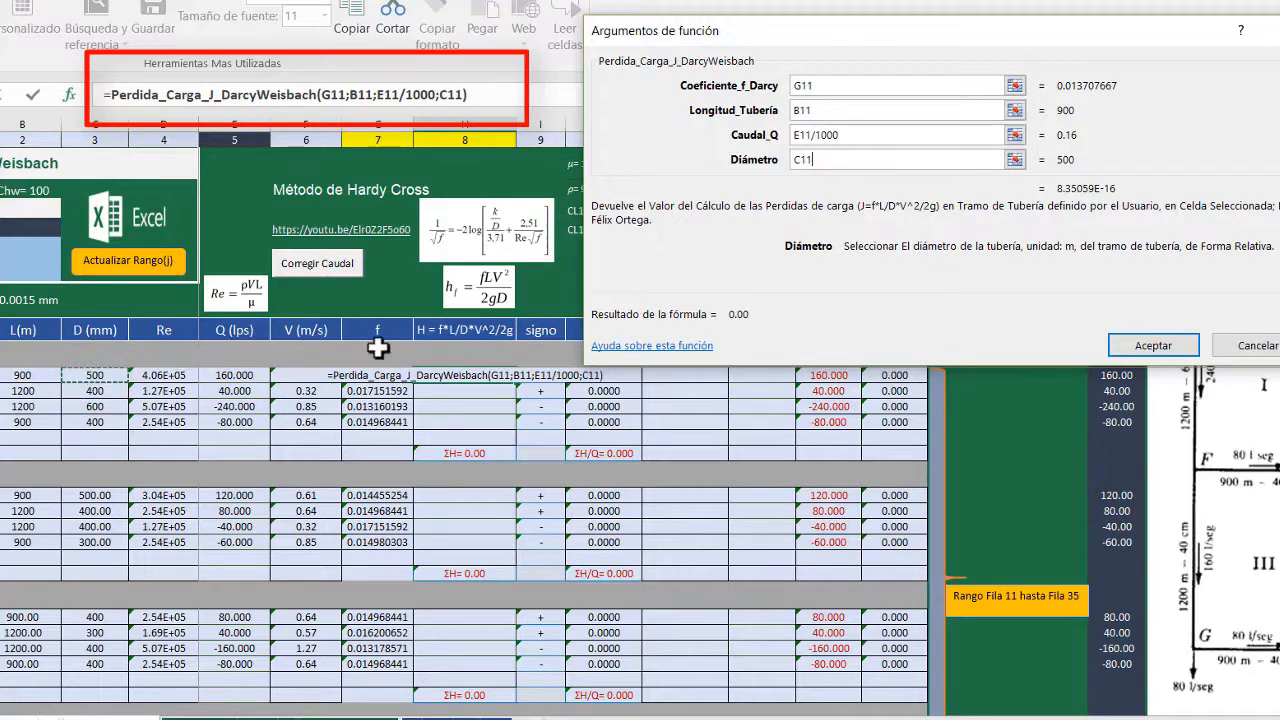
{"action": "mouse_move", "coordinate": [1133, 262]}
{"action": "left_mouse_down"}
{"action": "mouse_move", "coordinate": [1128, 240]}
{"action": "mouse_move", "coordinate": [1000, 262]}
{"action": "mouse_move", "coordinate": [1072, 258]}
{"action": "left_mouse_up"}
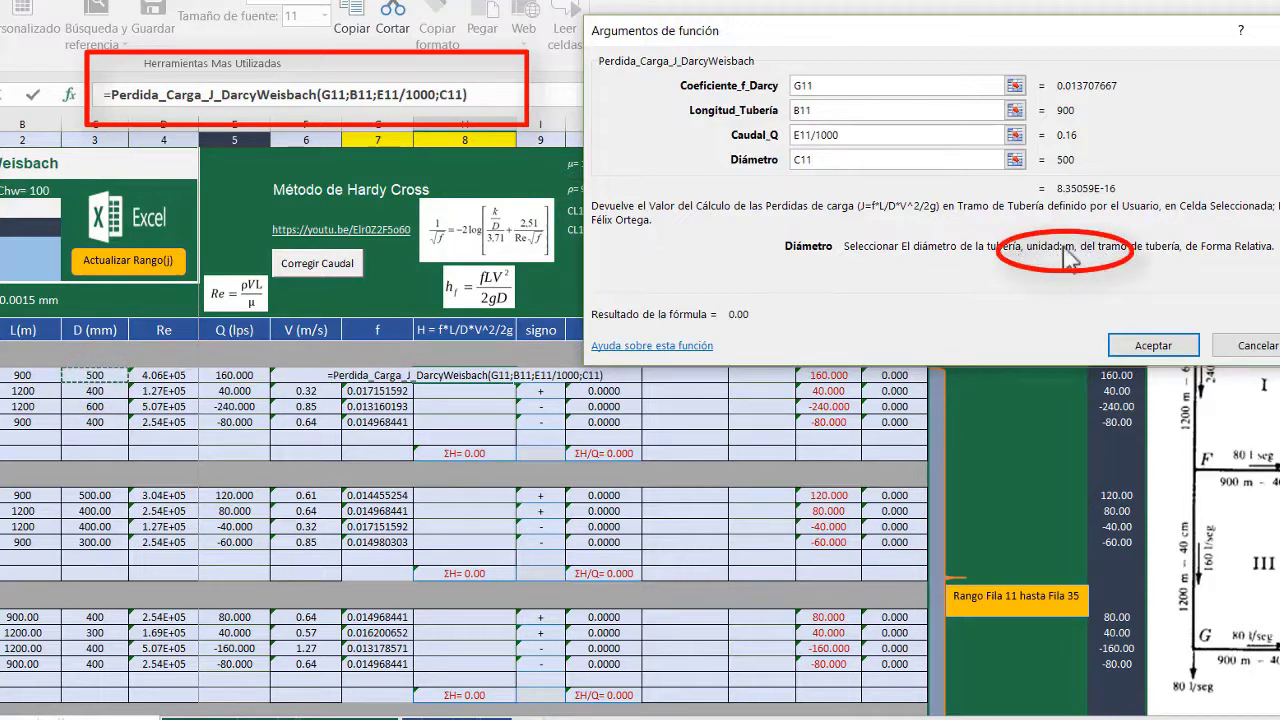
{"action": "type", "text": "/1000"}
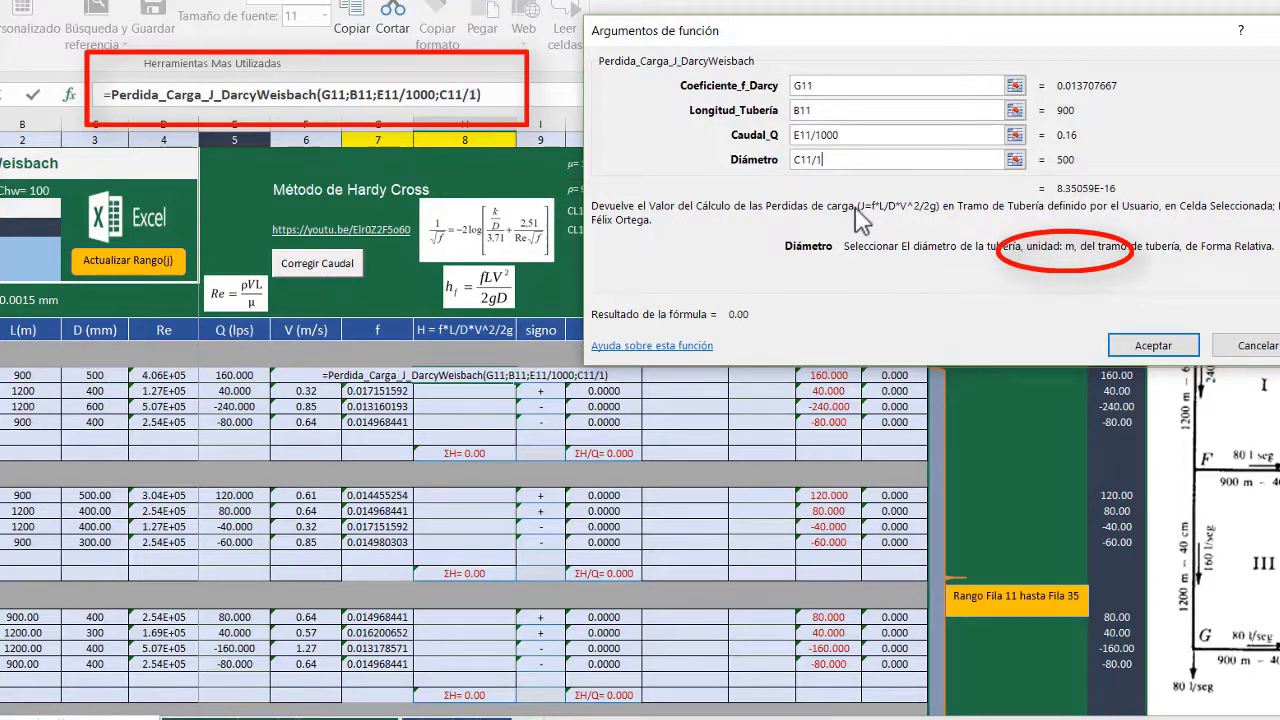
{"action": "left_click", "coordinate": [1153, 345]}
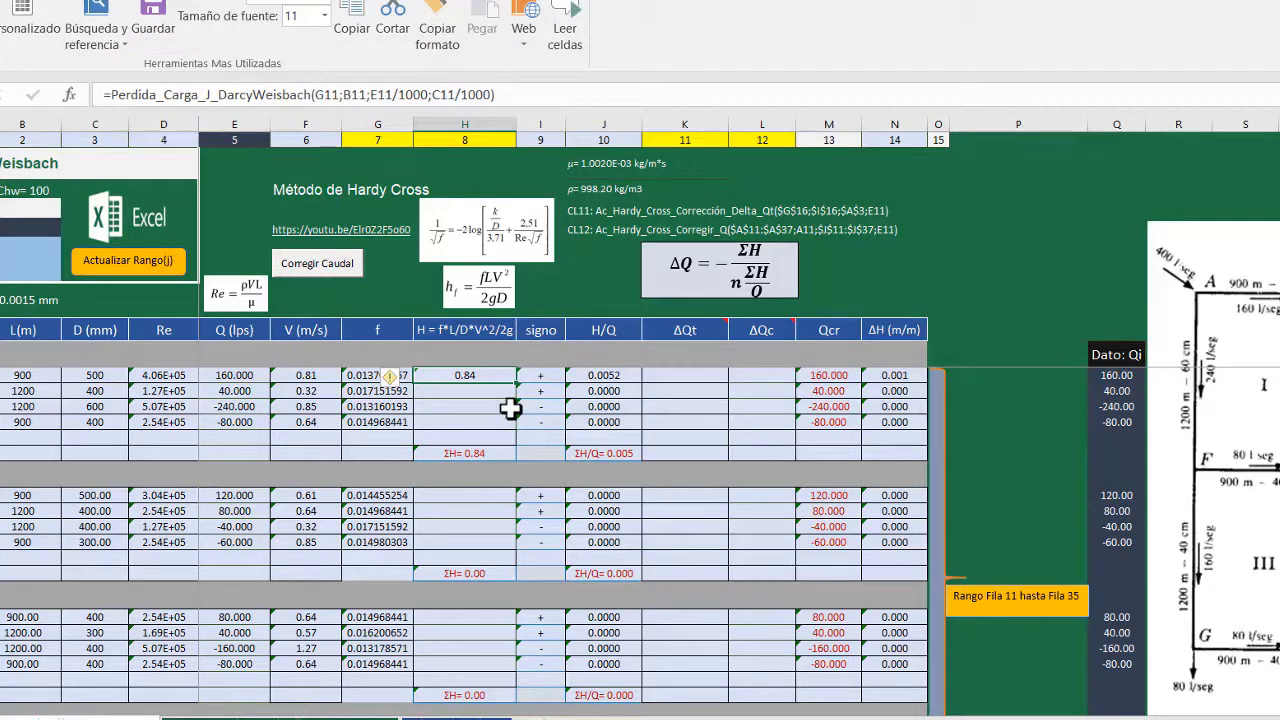
- Review the head loss formula in H11 and fill it down to H14
{"action": "left_click", "coordinate": [518, 92]}
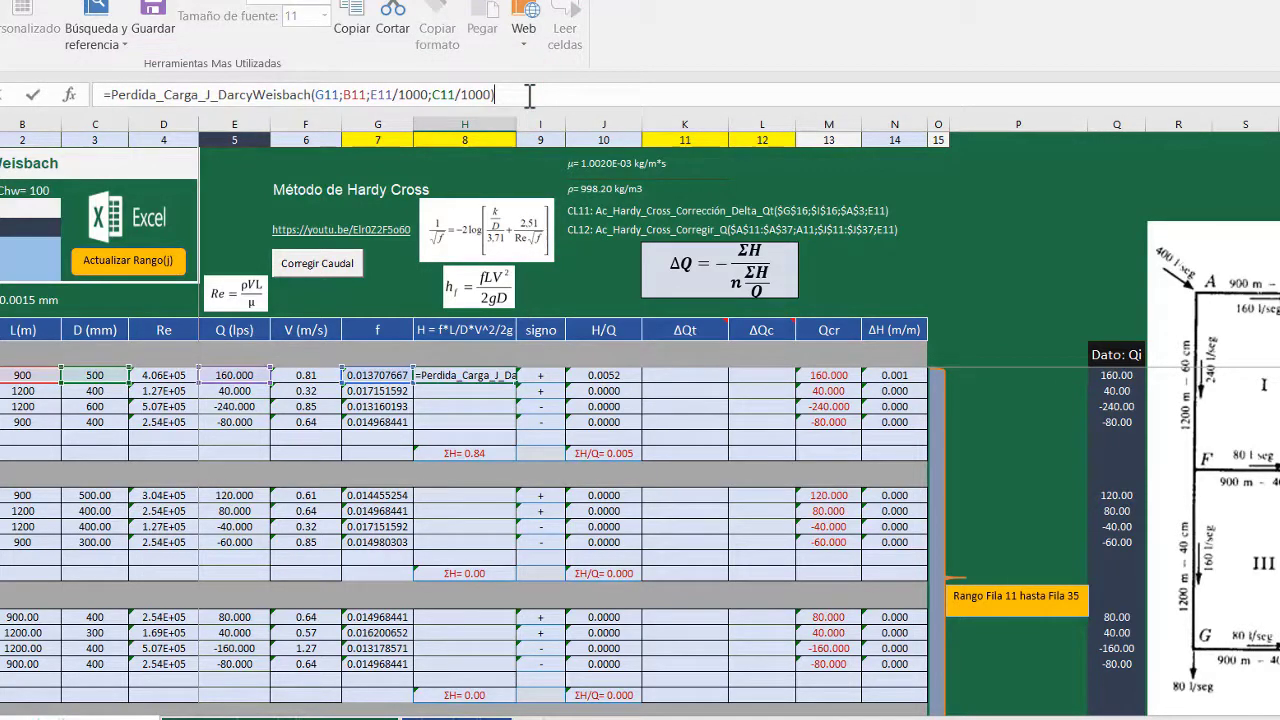
{"action": "left_click", "coordinate": [500, 374]}
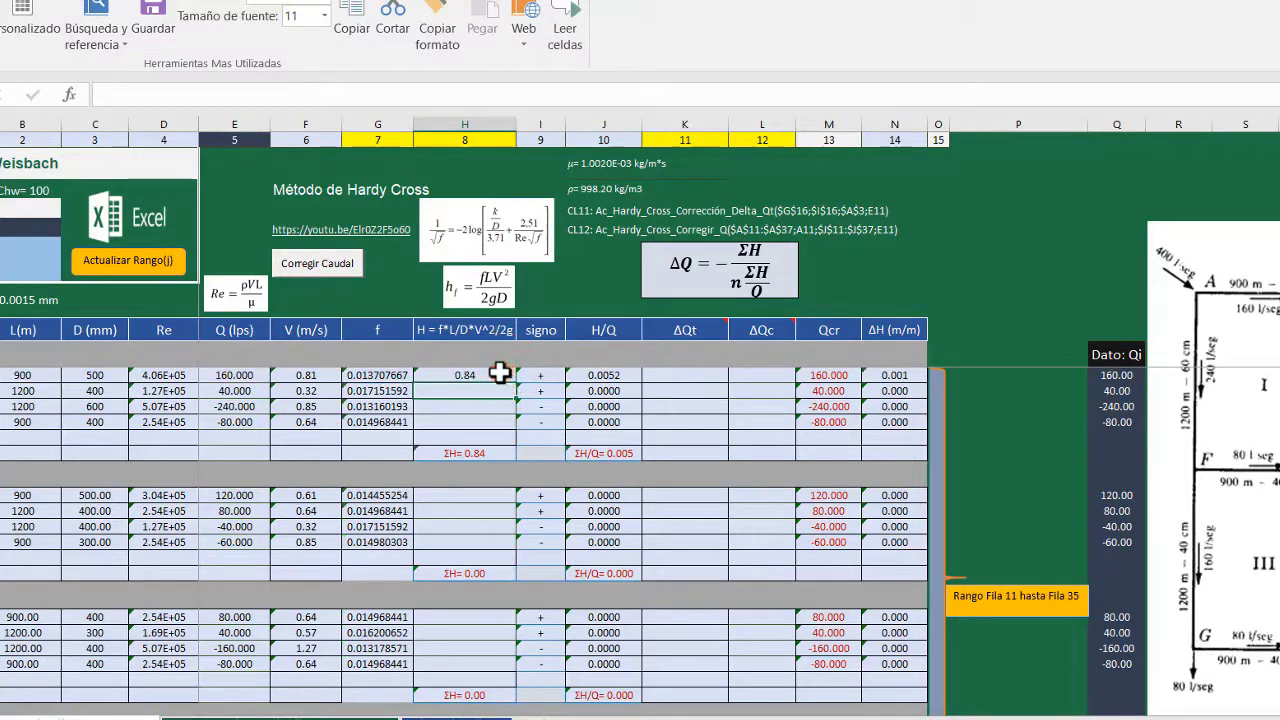
{"action": "left_click_drag", "start_coordinate": [515, 382], "coordinate": [511, 428]}
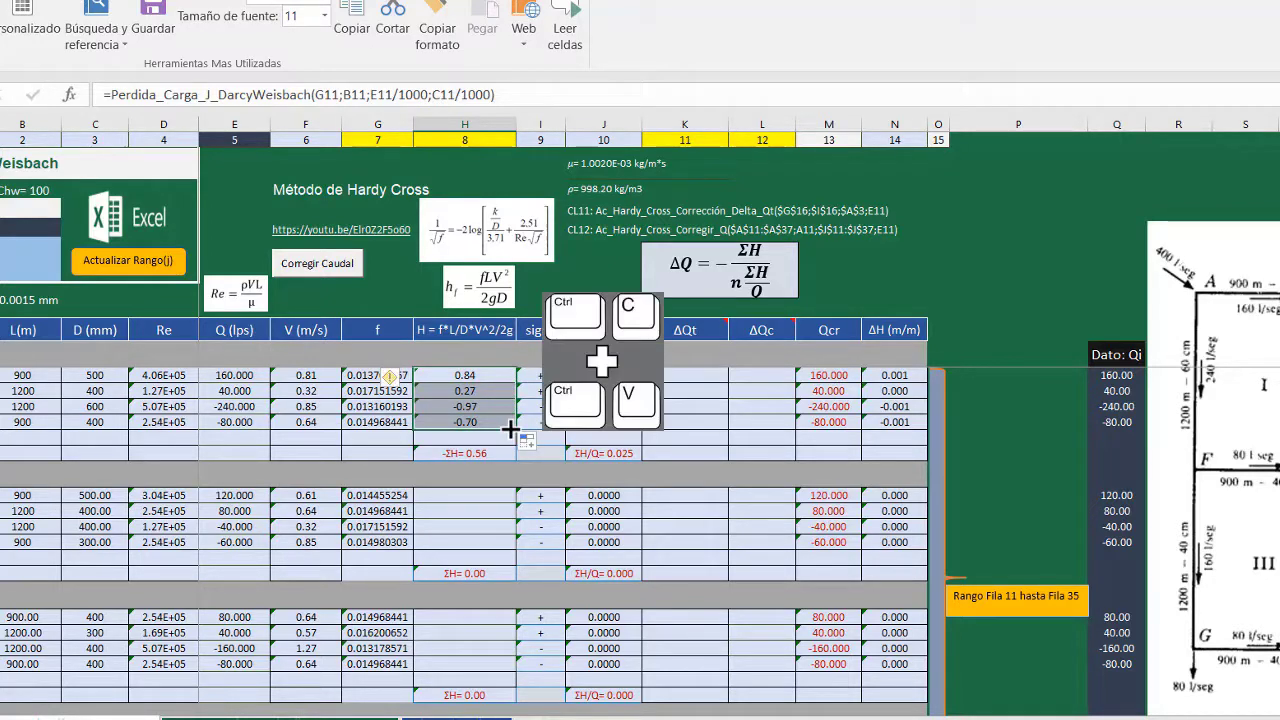
- Copy the Circuit 1 head loss formulas into column H of Circuits 2, 3 and 4, starting at H18, H25 and H32
{"action": "key", "text": "ctrl+c"}
{"action": "left_click", "coordinate": [496, 494]}
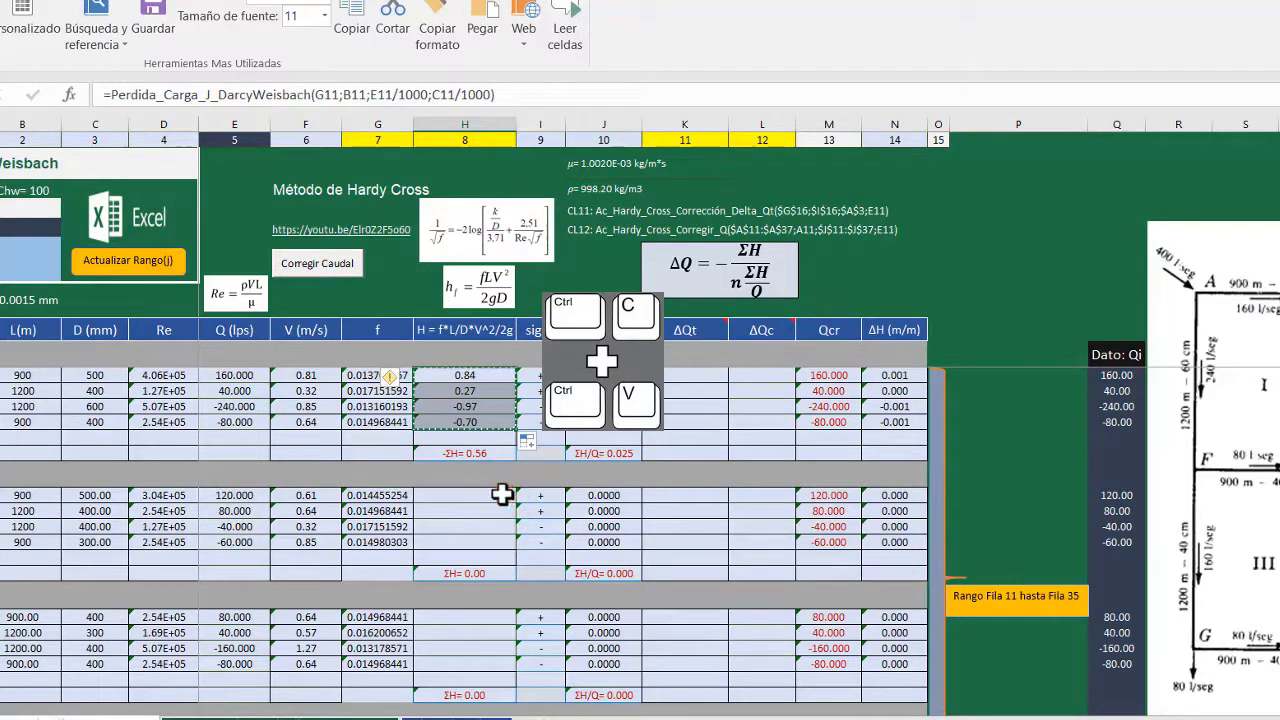
{"action": "key", "text": "ctrl+v"}
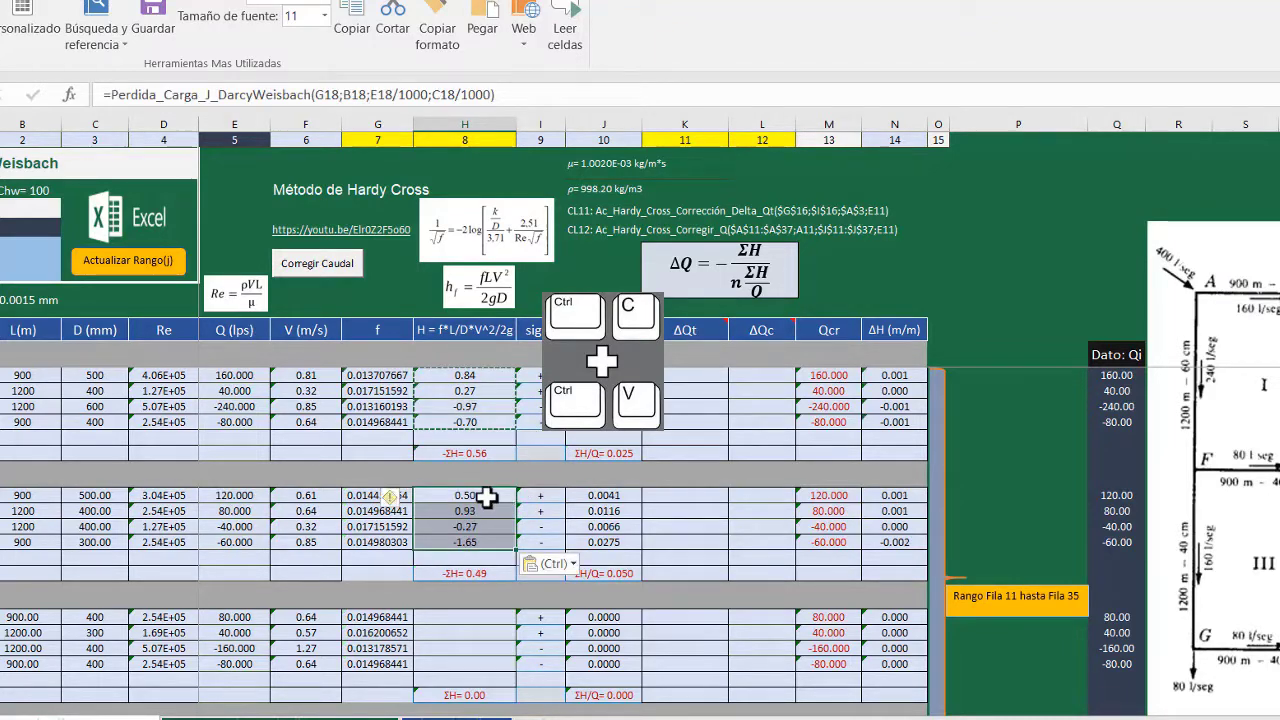
{"action": "scroll", "coordinate": [487, 510], "scroll_direction": "down", "scroll_amount": 2}
{"action": "left_click", "coordinate": [476, 519]}
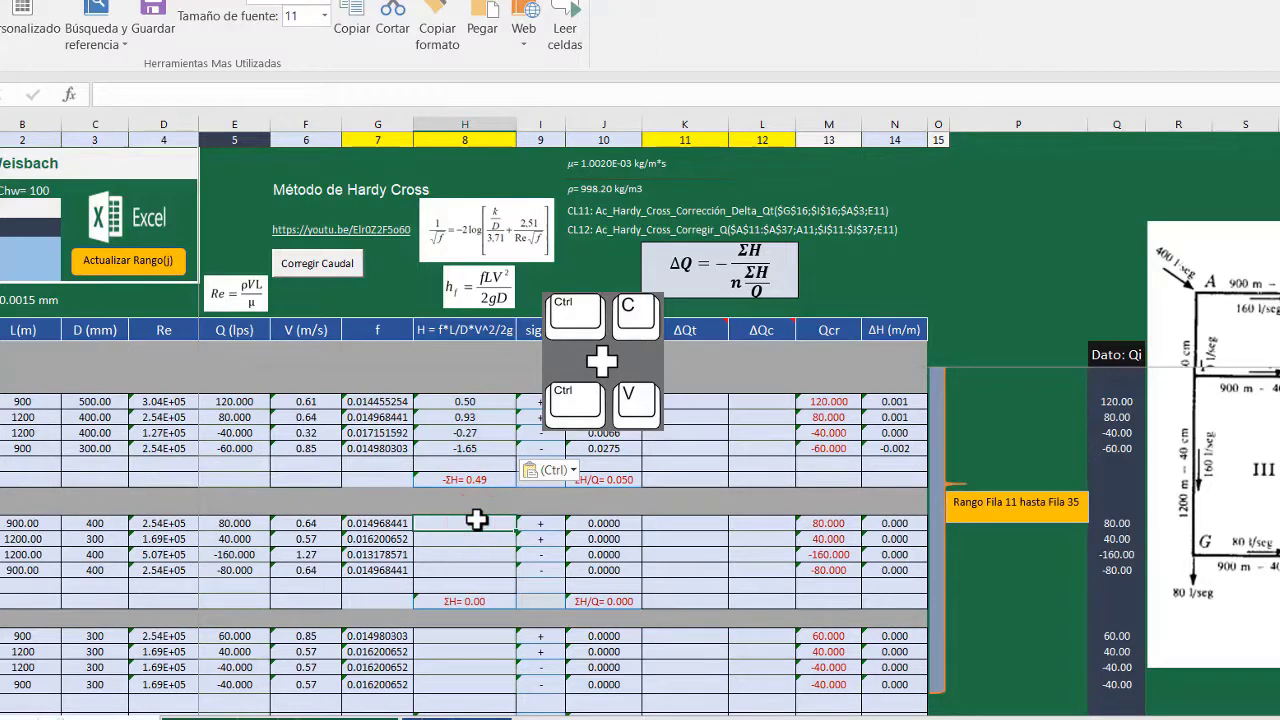
{"action": "key", "text": "ctrl+v"}
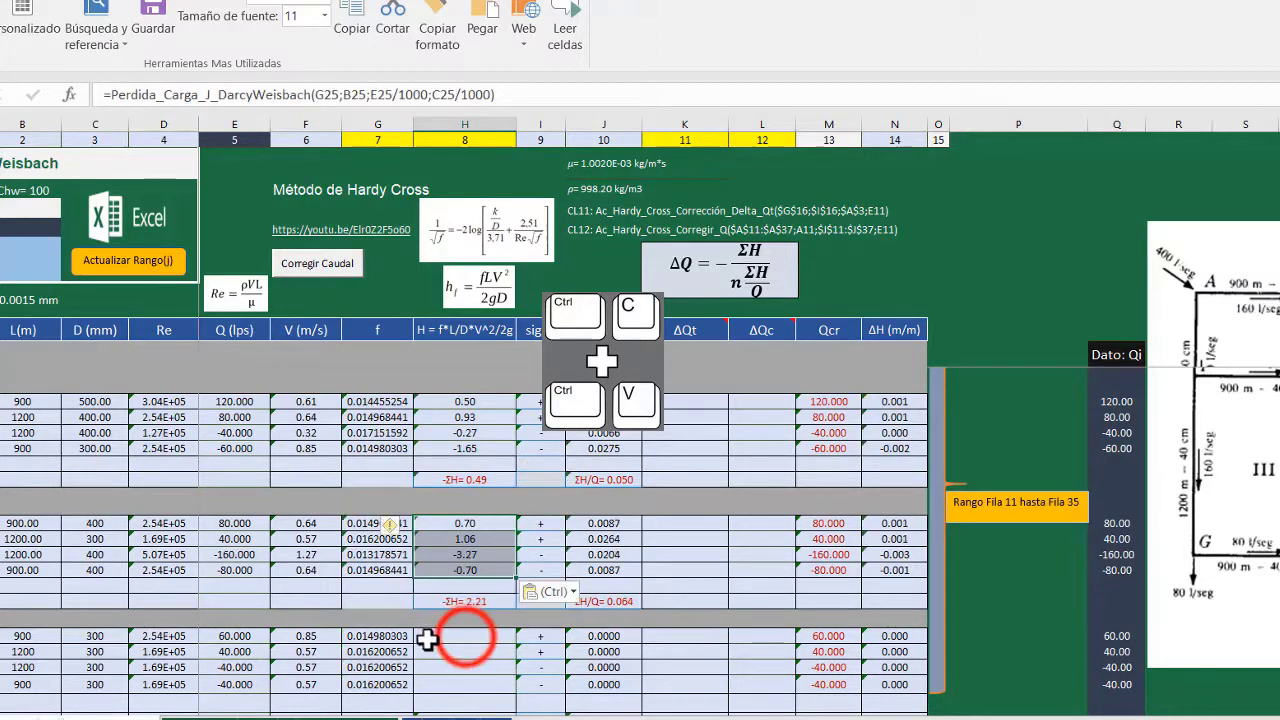
{"action": "left_click", "coordinate": [465, 636]}
{"action": "key", "text": "ctrl+v"}
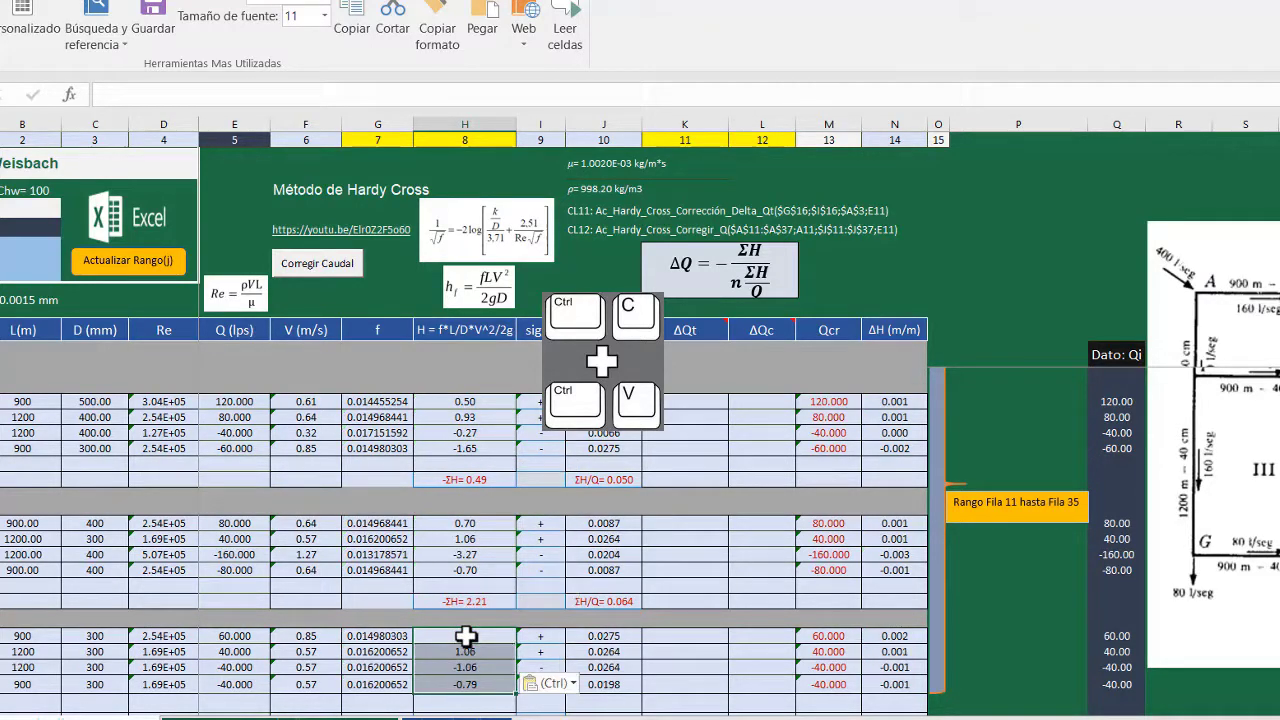
{"action": "scroll", "coordinate": [370, 632], "scroll_direction": "up", "scroll_amount": 2}
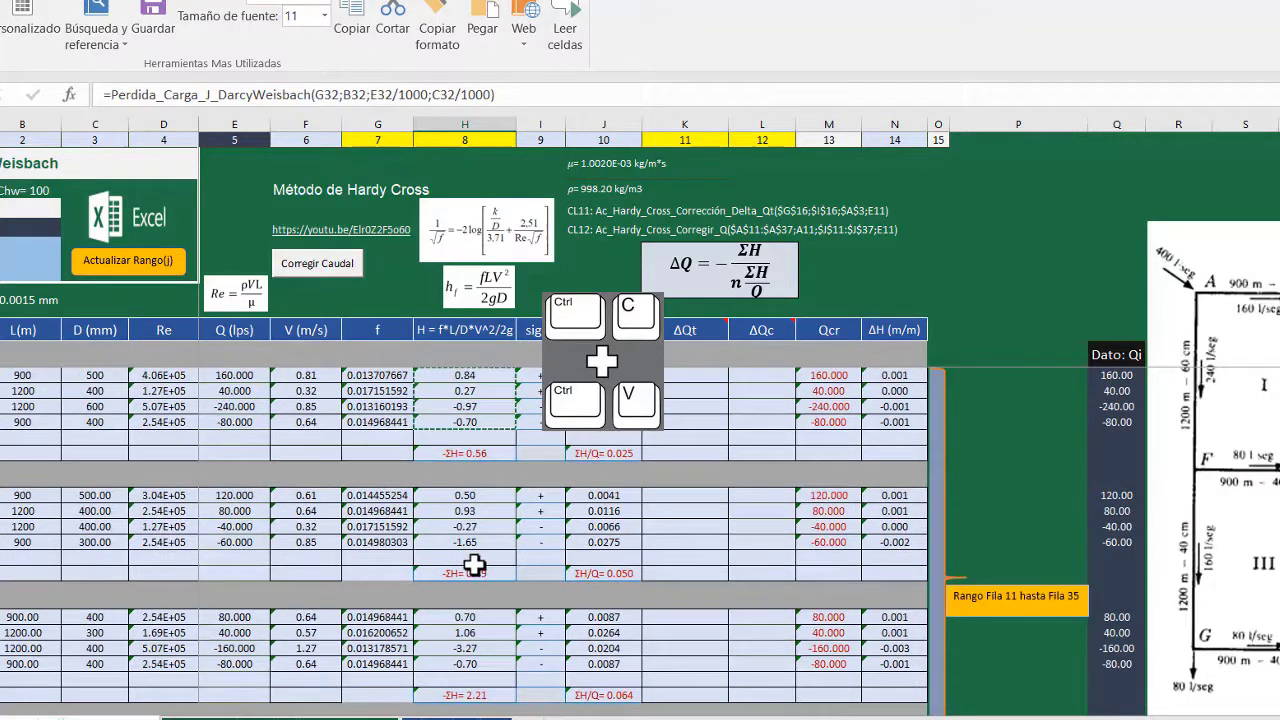
{"action": "key", "text": "Escape"}
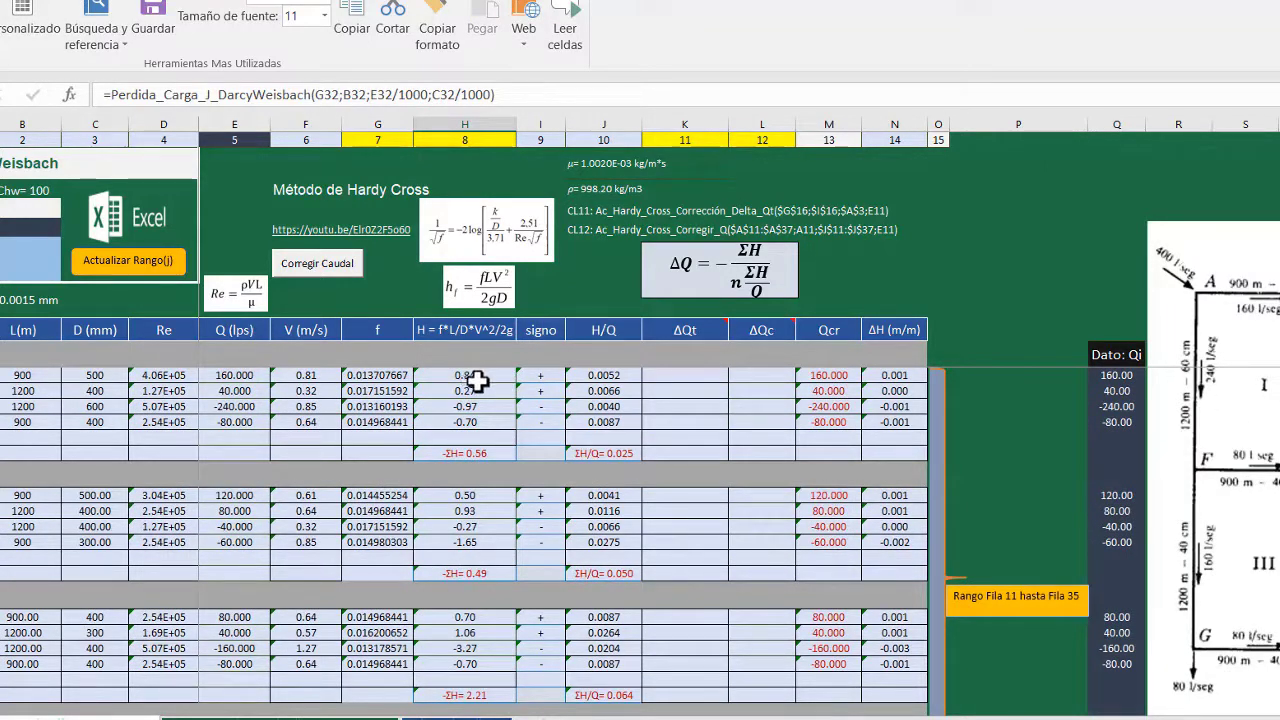
- Review the H/Q formula in J11, and open the function arguments for a ΔQt formula in K11 using Ac_Hardy_Cross_Corrección_Delta_Qt
{"action": "left_click", "coordinate": [617, 378]}
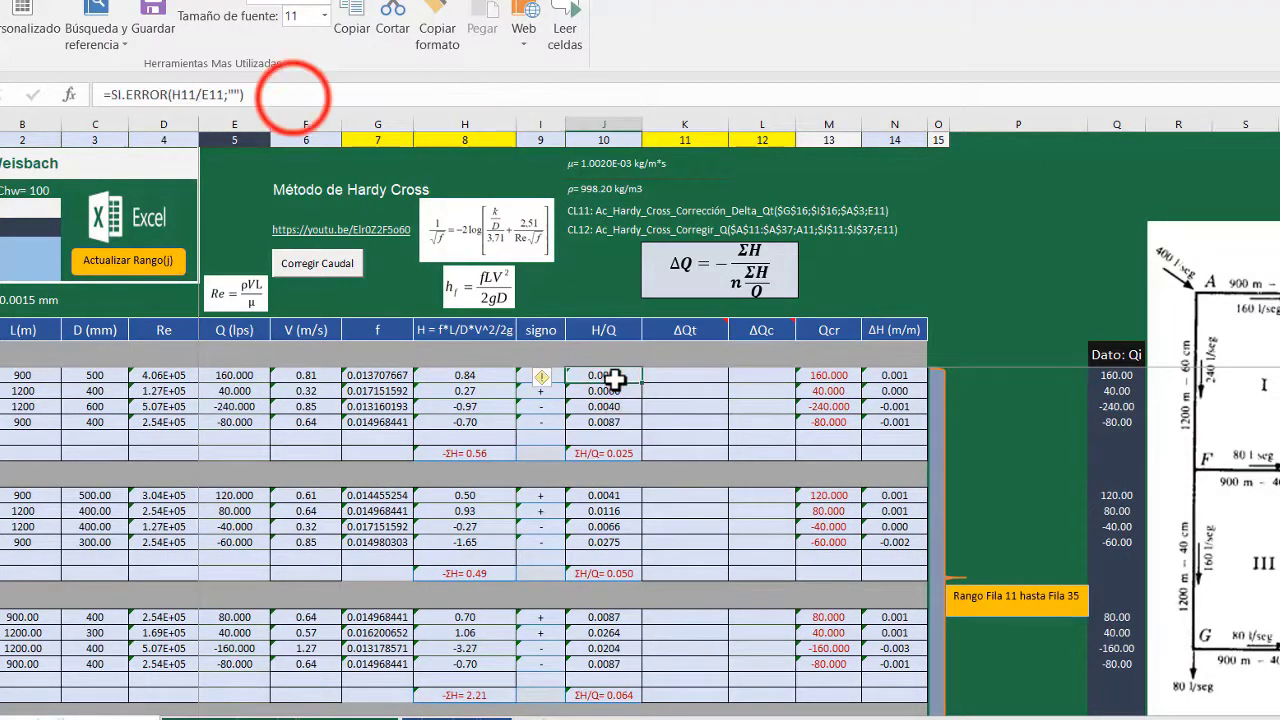
{"action": "left_click", "coordinate": [294, 97]}
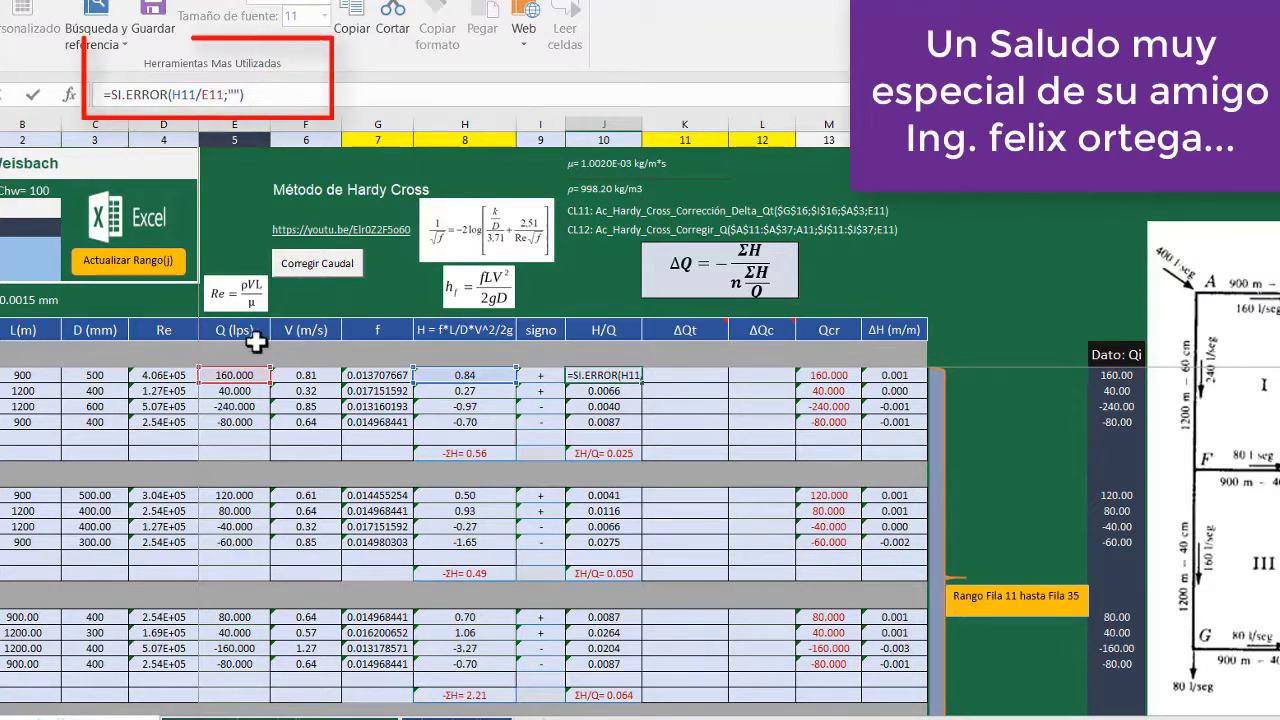
{"action": "left_click", "coordinate": [676, 379]}
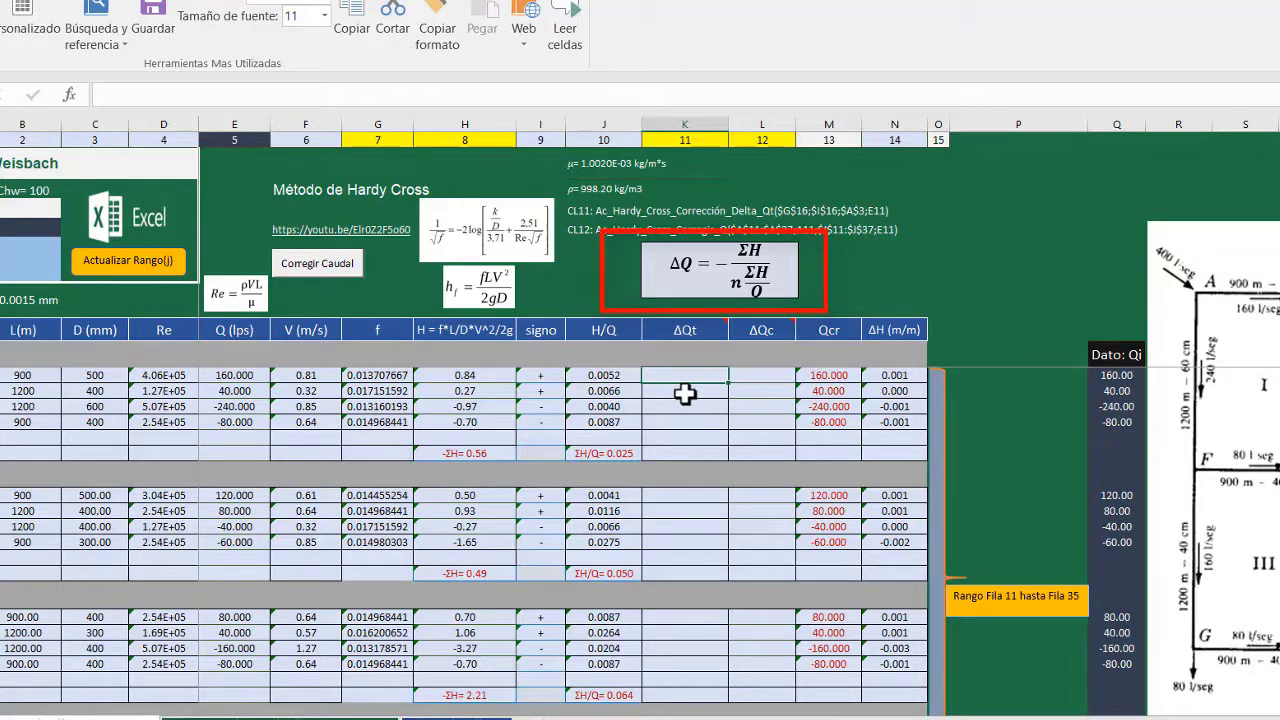
{"action": "type", "text": "="}
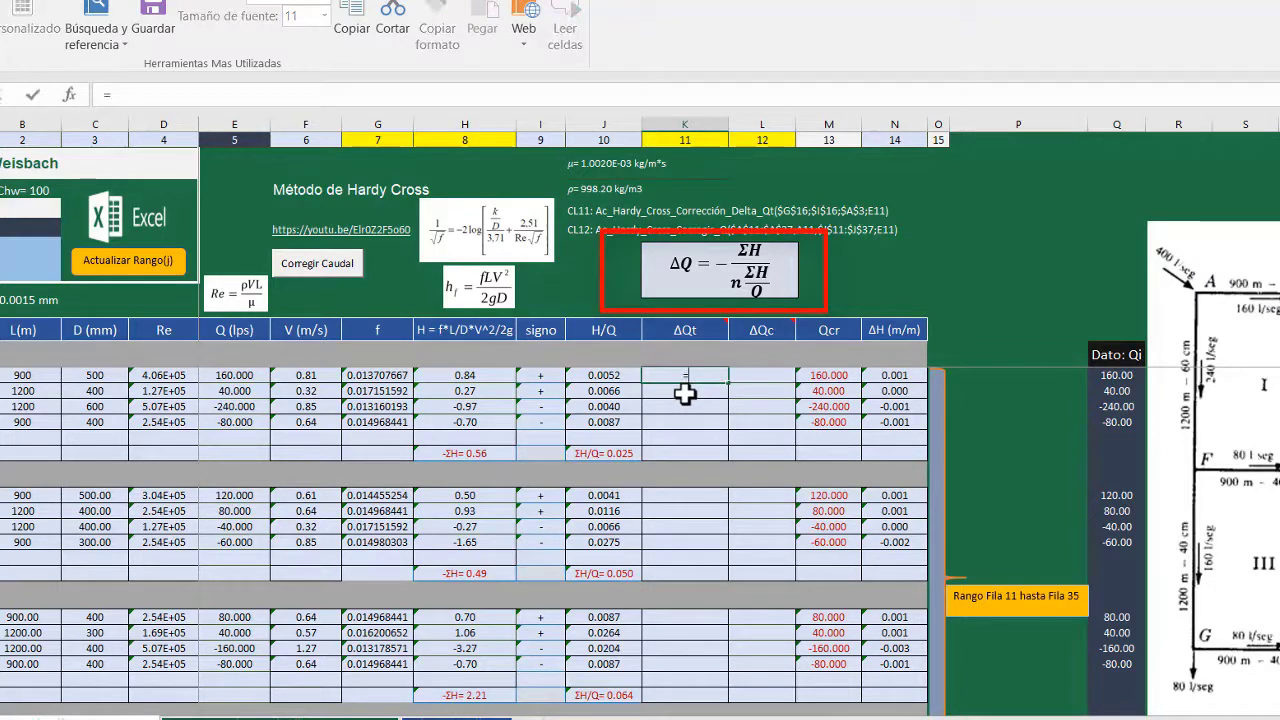
{"action": "type", "text": "ac"}
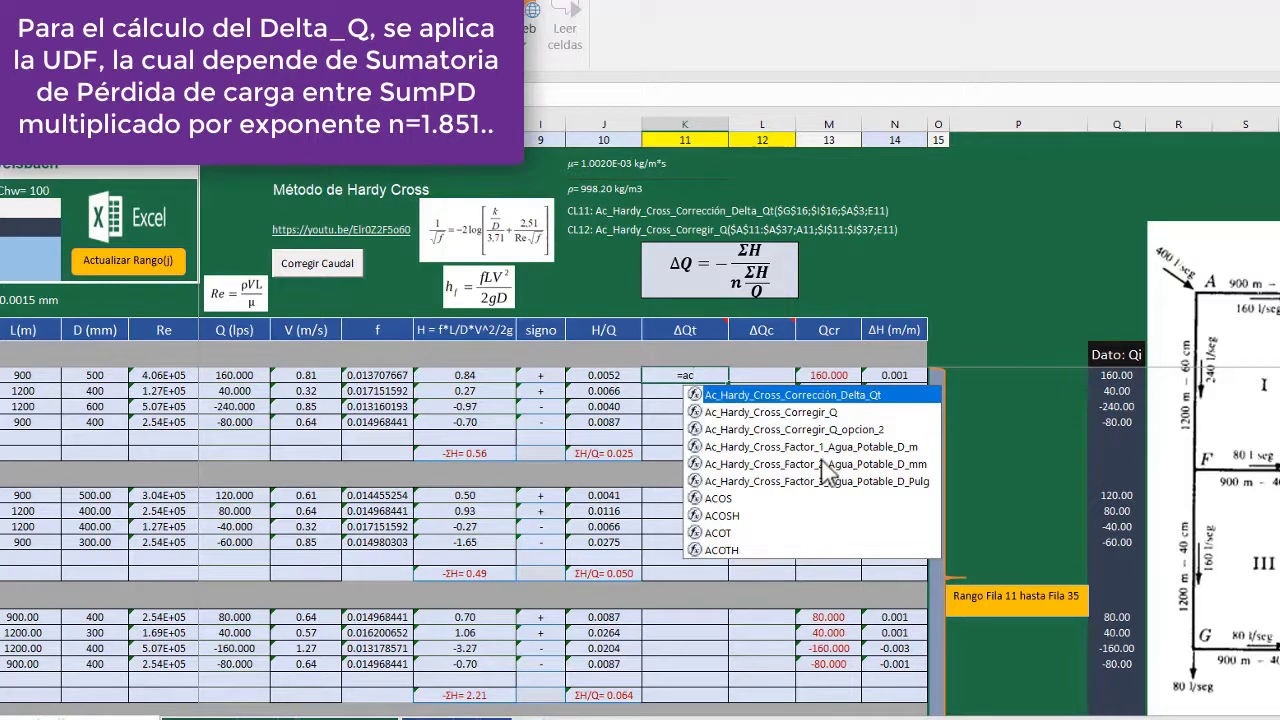
{"action": "double_click", "coordinate": [697, 396]}
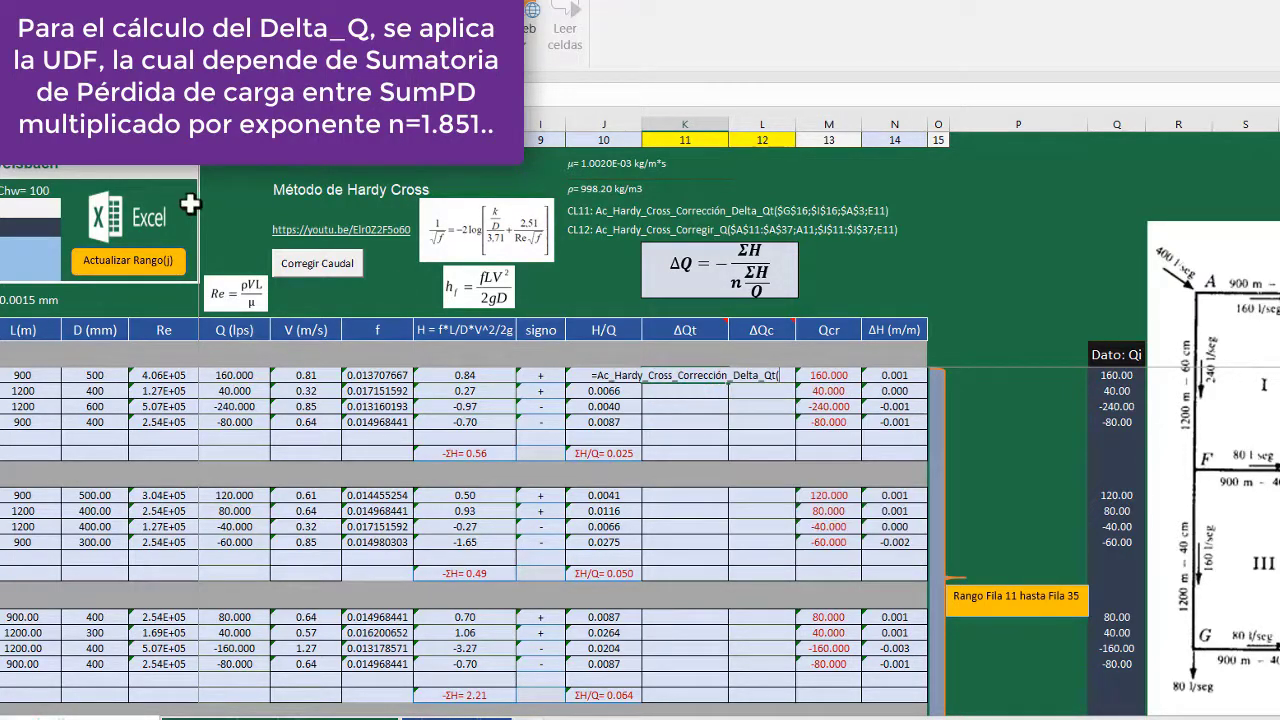
{"action": "left_click", "coordinate": [68, 94]}
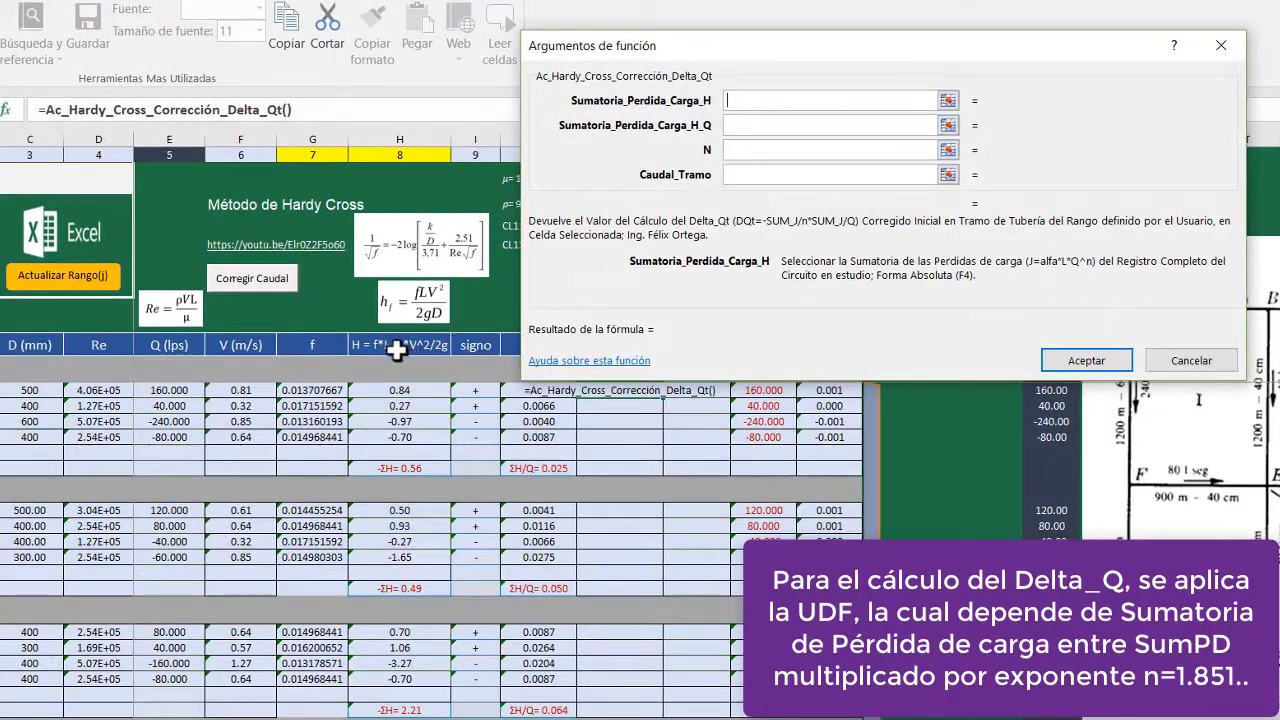
- Set Sumatoria_Perdida_Carga_H to $H$16 and Sumatoria_Perdida_Carga_H_Q to $J$16 as absolute references
{"action": "left_click", "coordinate": [408, 468]}
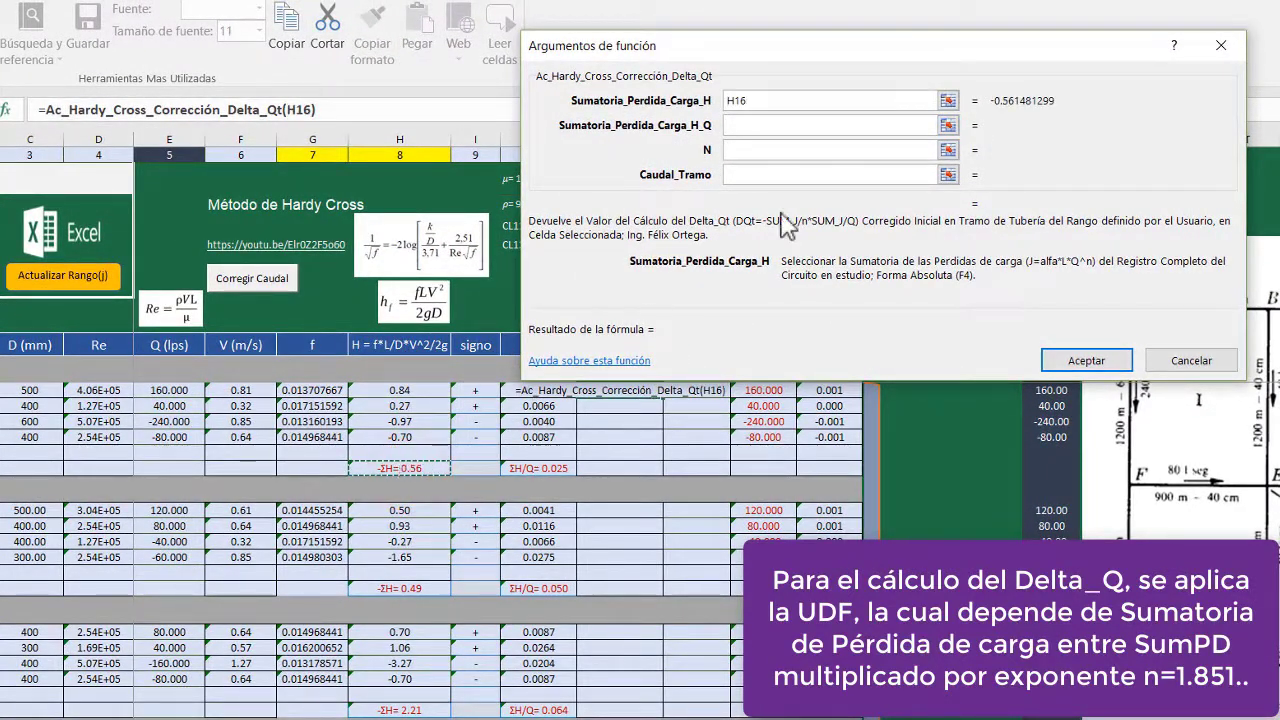
{"action": "key", "text": "F4"}
{"action": "left_click", "coordinate": [778, 124]}
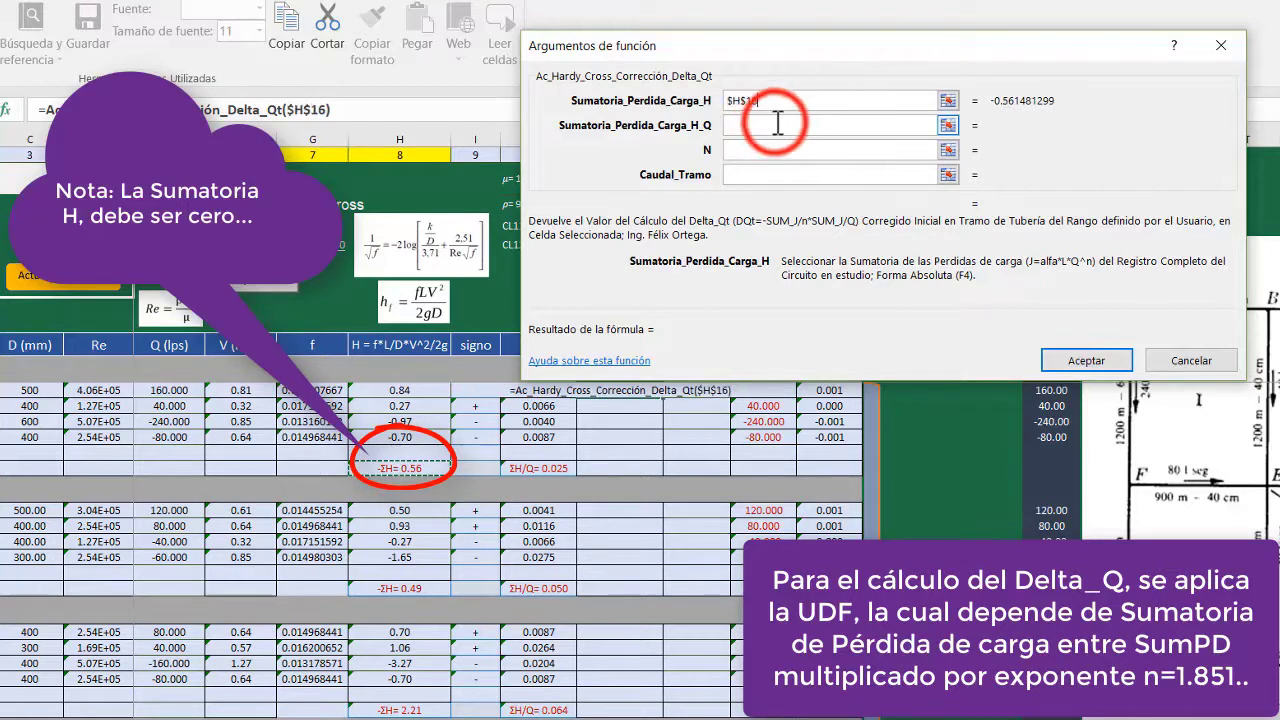
{"action": "left_click", "coordinate": [537, 466]}
{"action": "key", "text": "F4"}
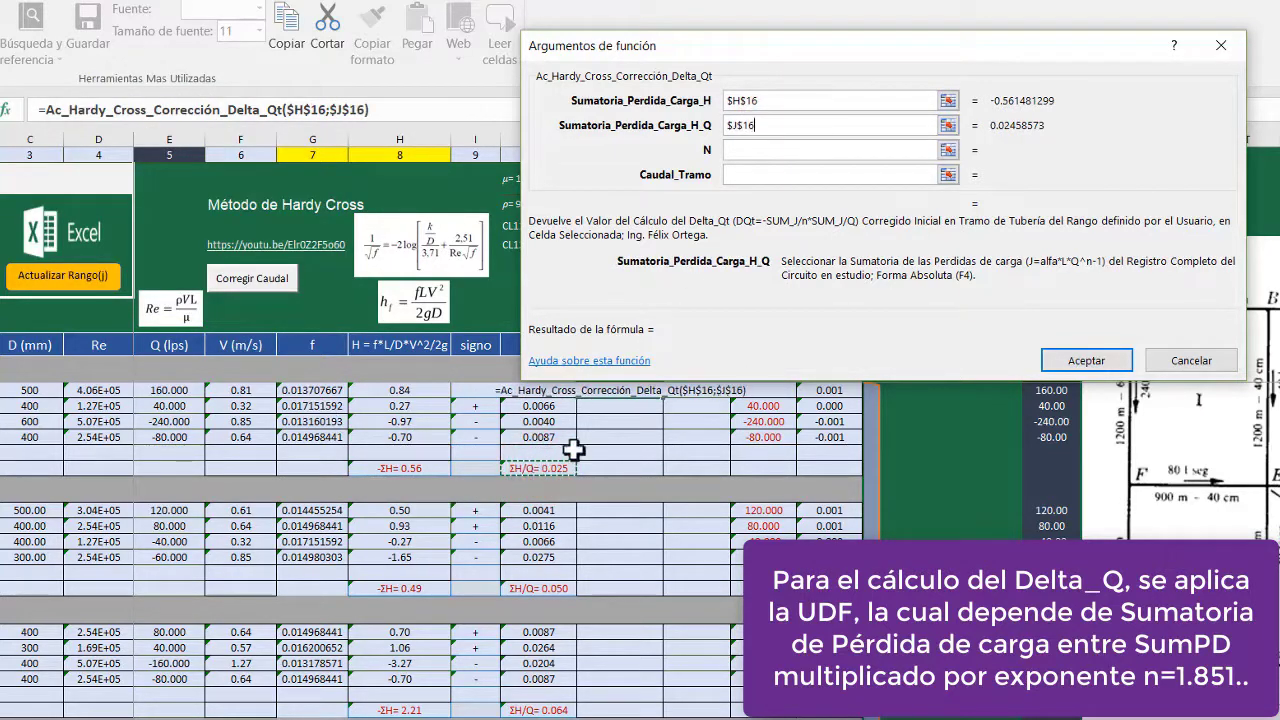
- Set N to $A$3 and Caudal_Tramo to E11, accept the ΔQt formula, and fill it down from K11 to K14
{"action": "left_click", "coordinate": [831, 151]}
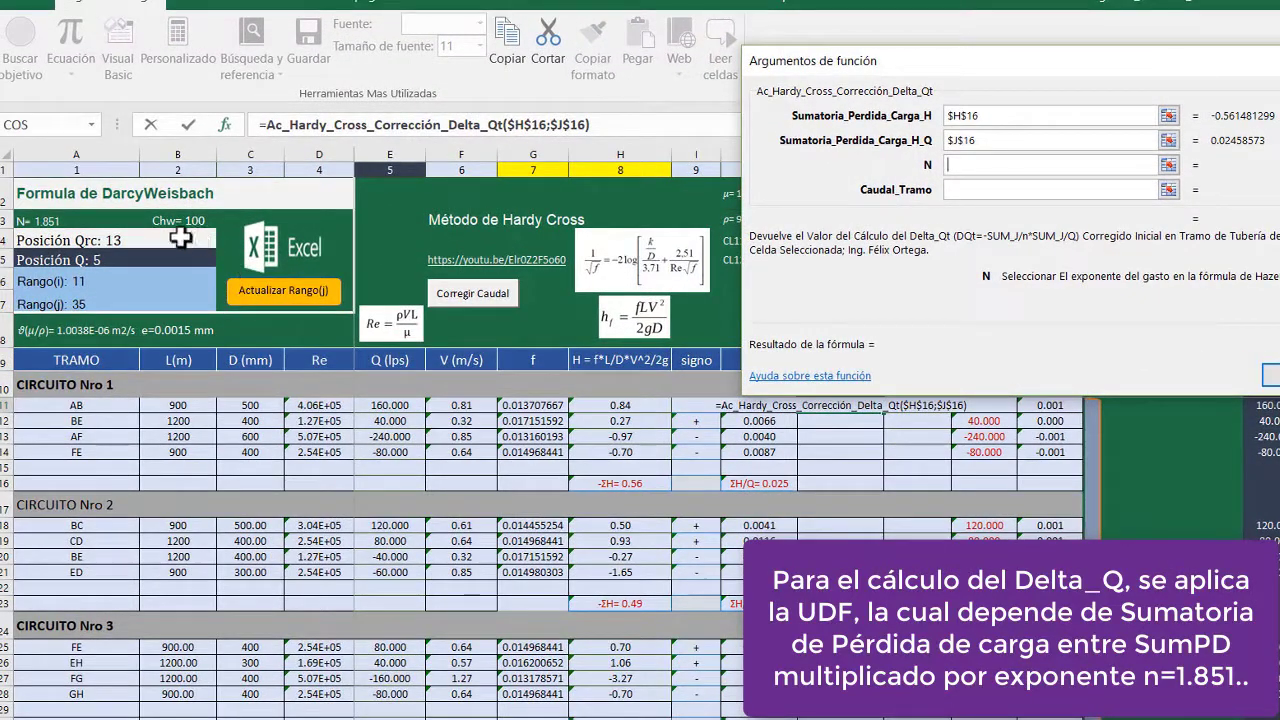
{"action": "left_click", "coordinate": [30, 222]}
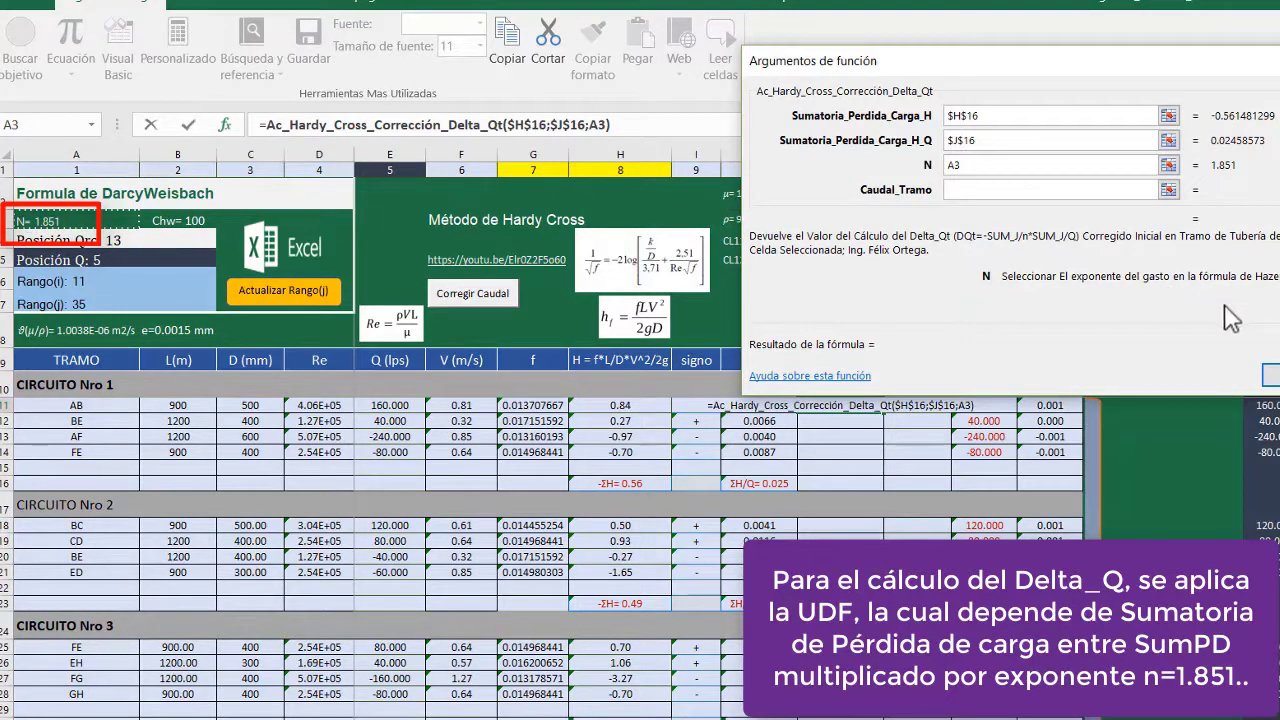
{"action": "left_click", "coordinate": [1030, 192]}
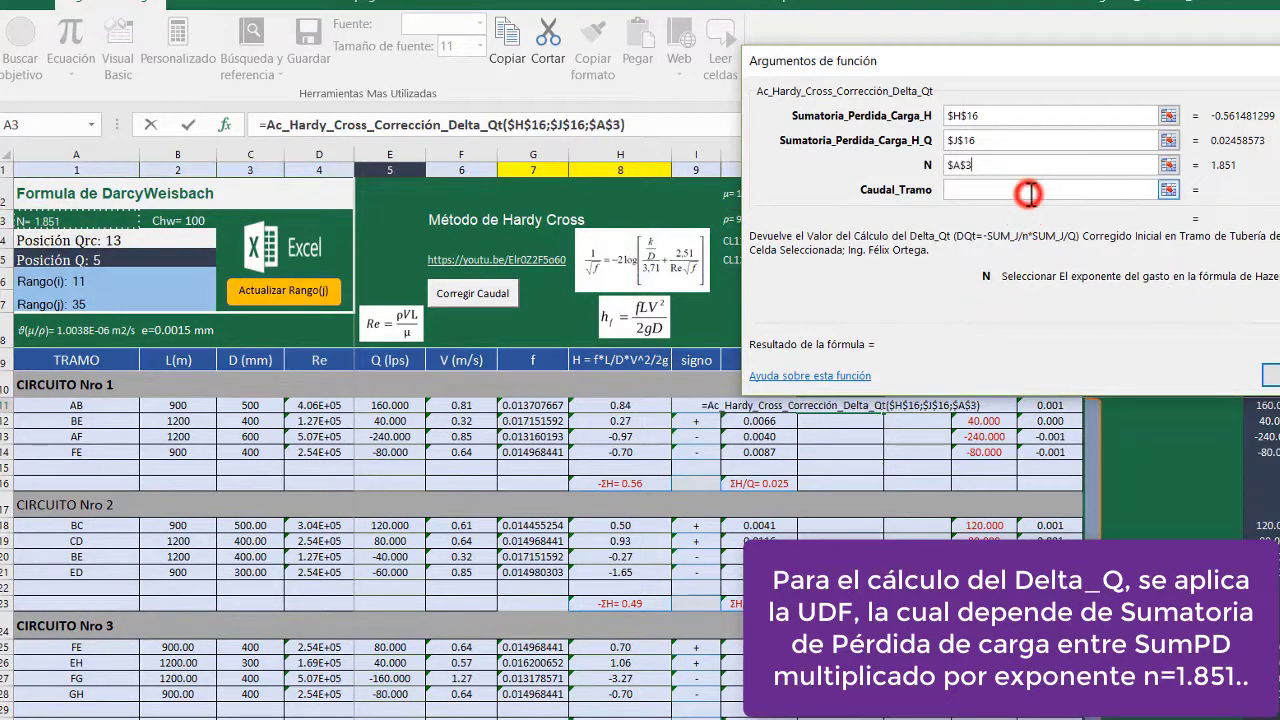
{"action": "left_click", "coordinate": [393, 405]}
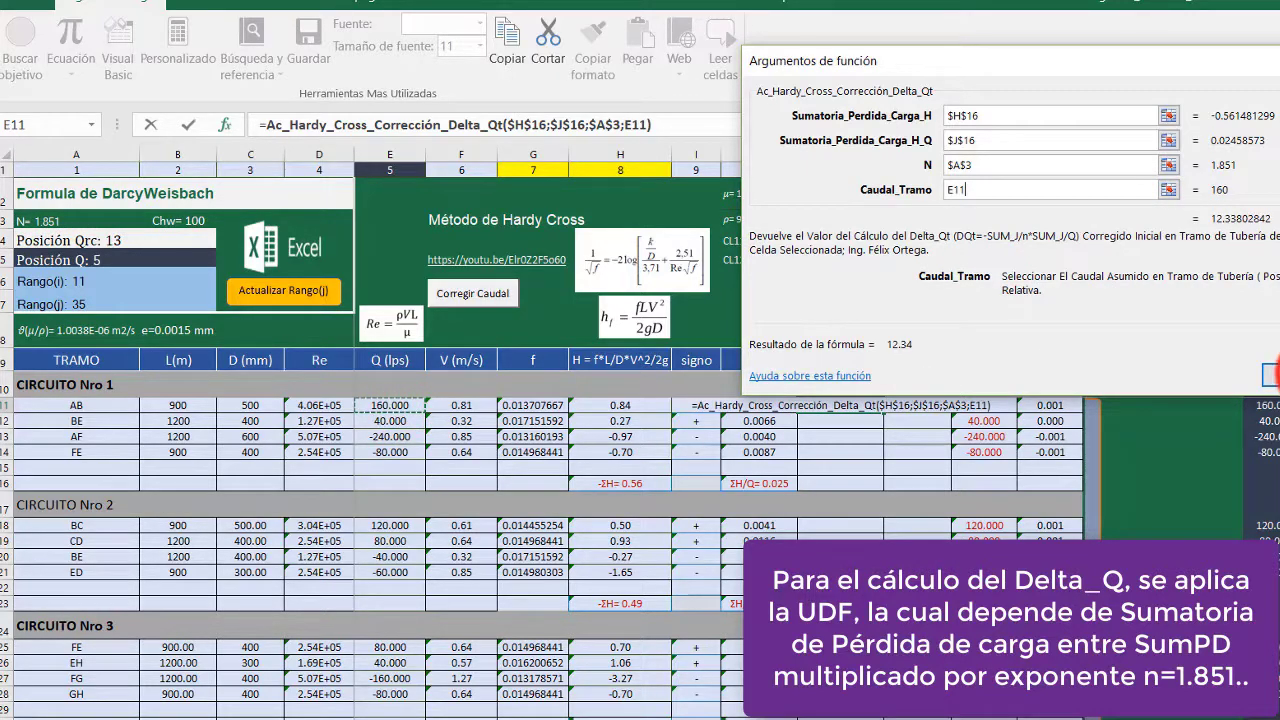
{"action": "key", "text": "Return"}
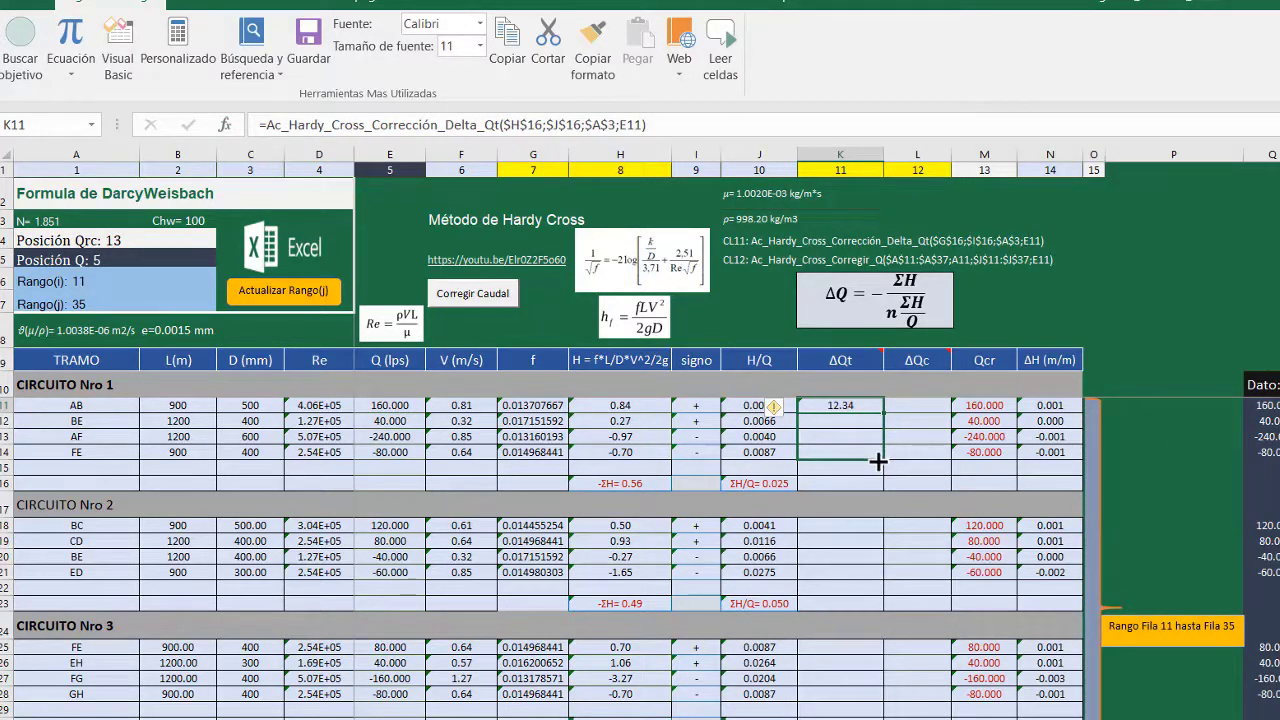
{"action": "left_click_drag", "start_coordinate": [877, 461], "coordinate": [877, 459]}
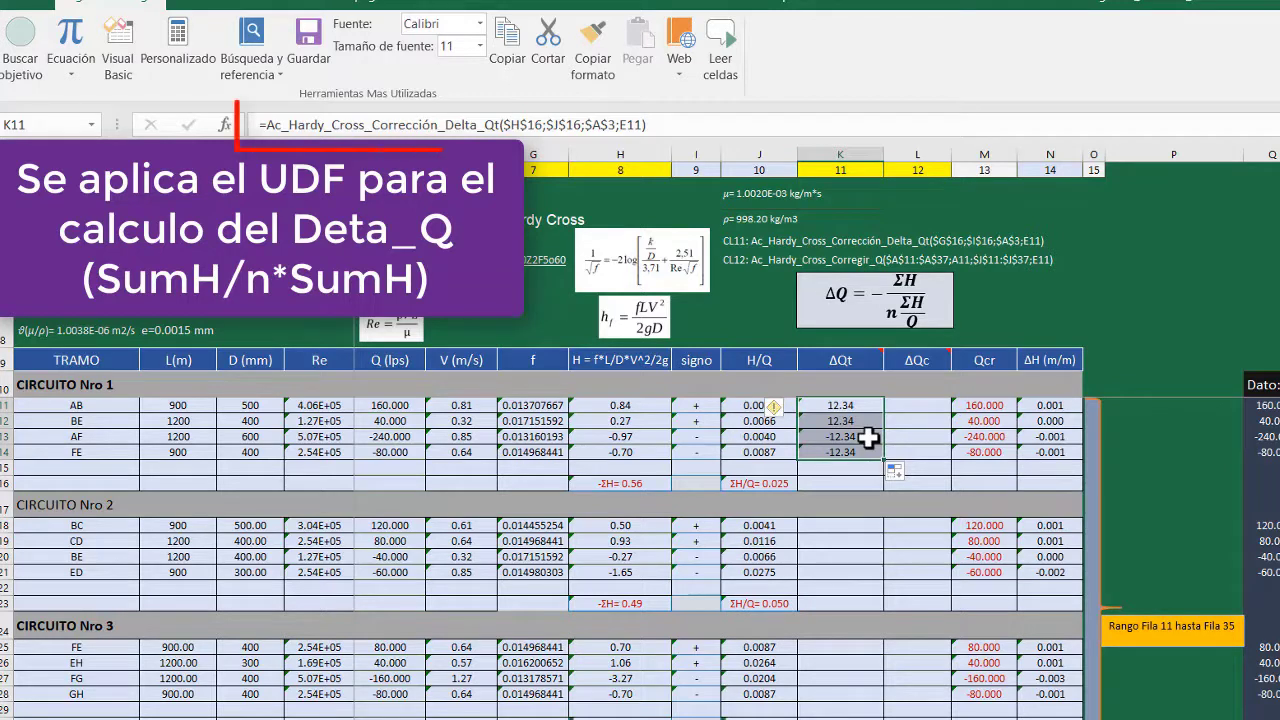
- Copy the ΔQt formula from K11 into K18, the first pipe of Circuit 2
{"action": "left_click", "coordinate": [865, 401]}
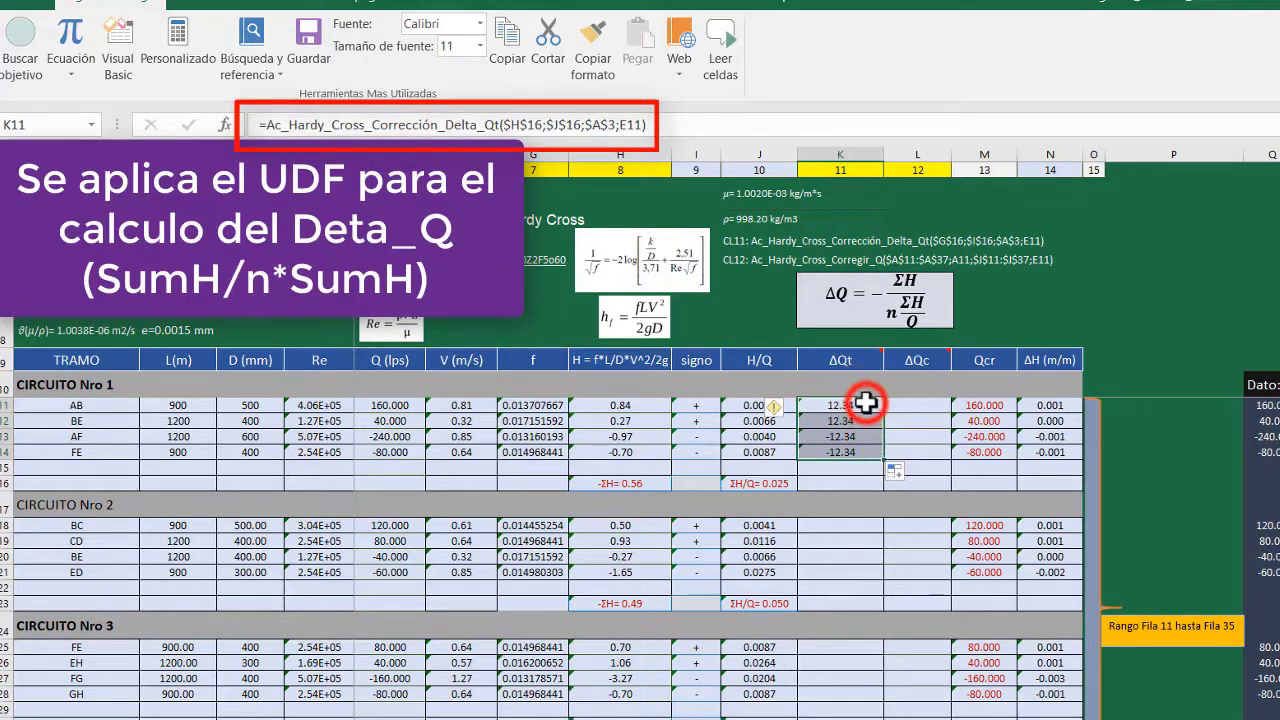
{"action": "left_click", "coordinate": [865, 402]}
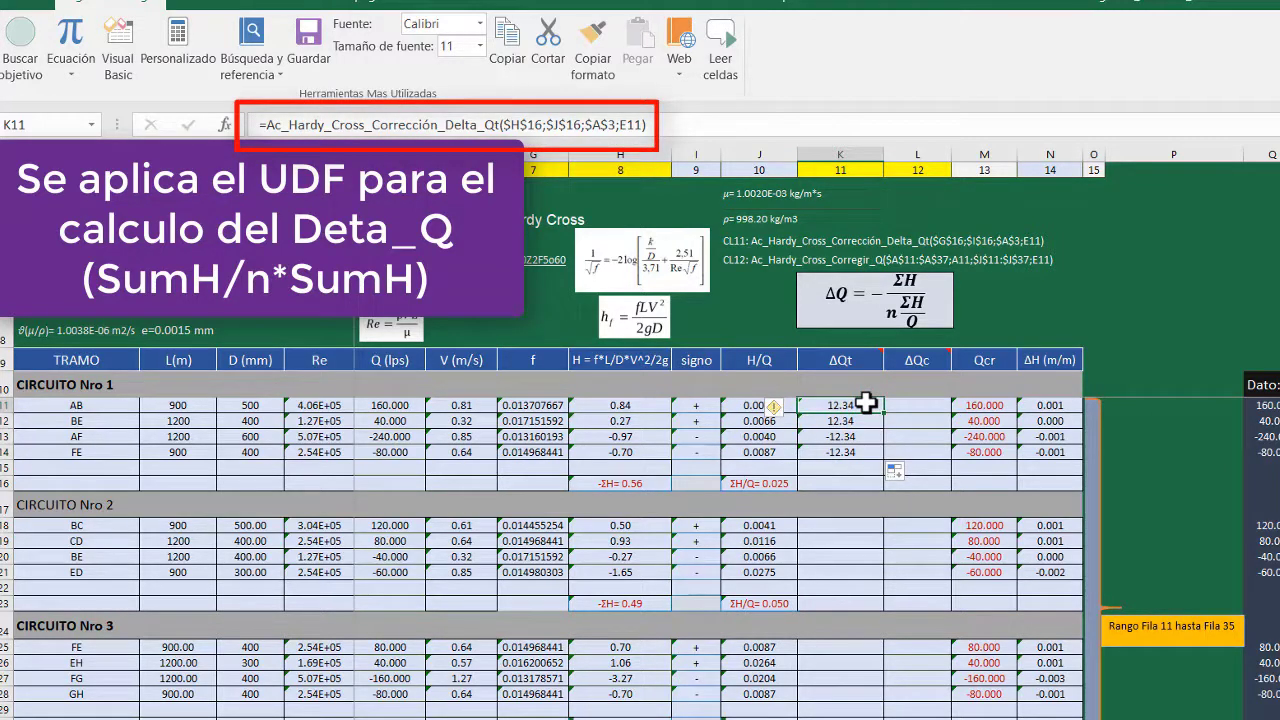
{"action": "key", "text": "ctrl+c"}
{"action": "left_click", "coordinate": [864, 524]}
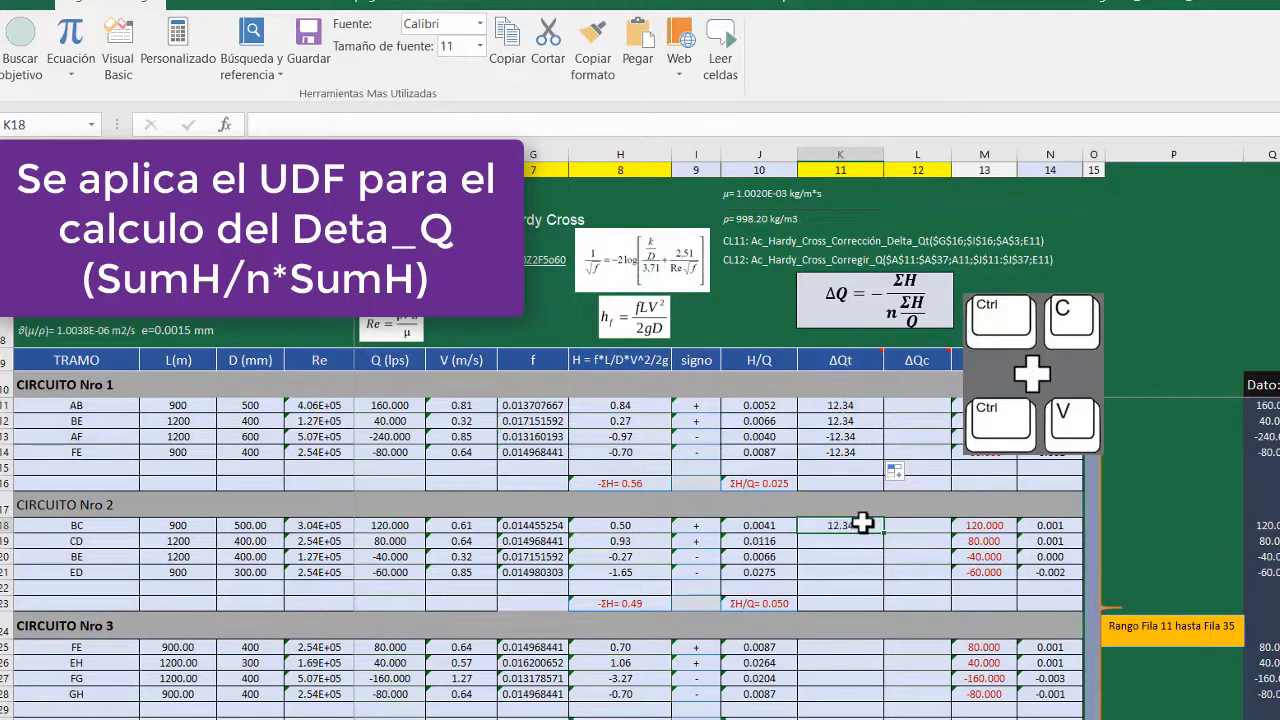
{"action": "key", "text": "ctrl+v"}
- Change the sum references in the K18 formula to $H$23 and $J$23, and fill it down to K21
{"action": "left_click", "coordinate": [760, 120]}
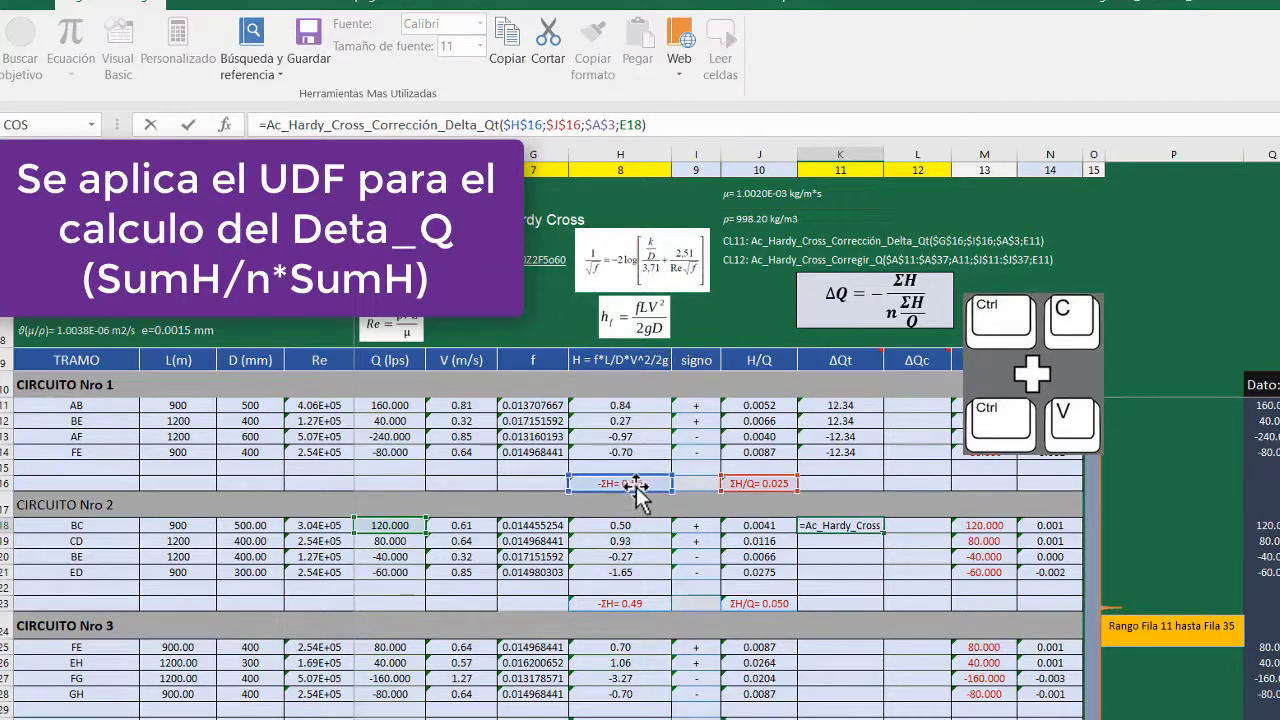
{"action": "left_click_drag", "start_coordinate": [636, 485], "coordinate": [640, 603]}
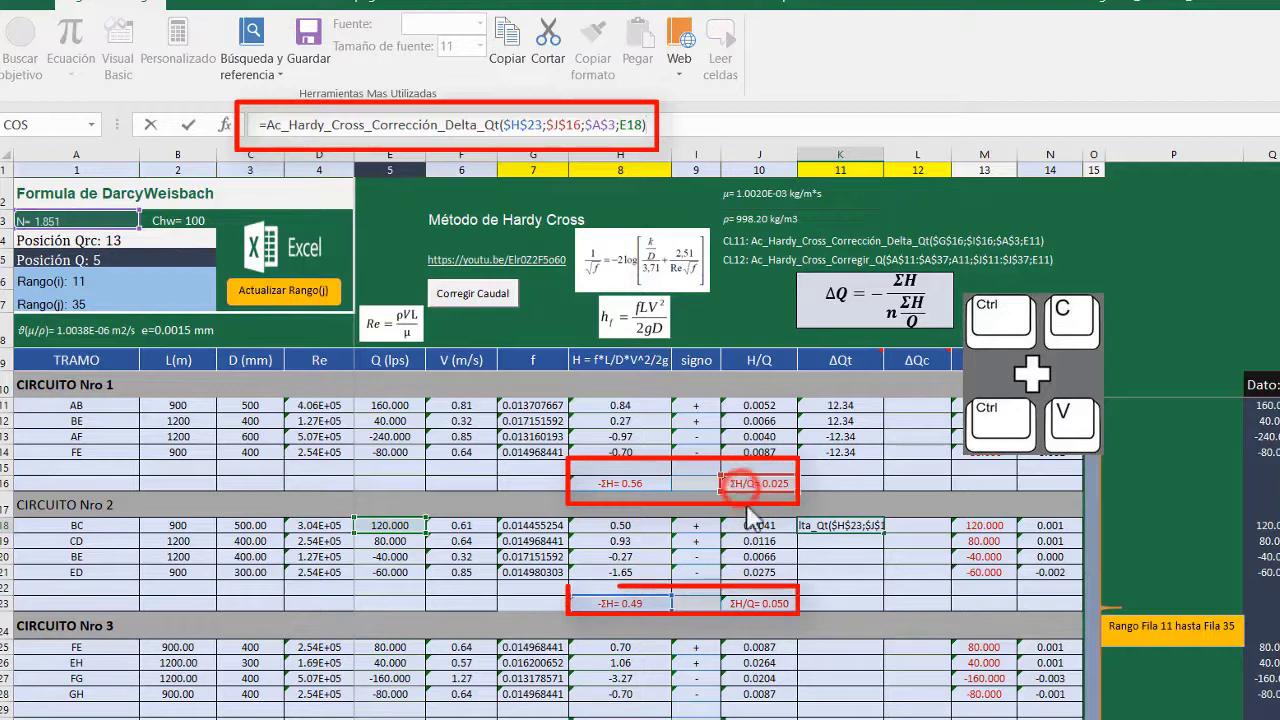
{"action": "left_click_drag", "start_coordinate": [747, 507], "coordinate": [755, 607]}
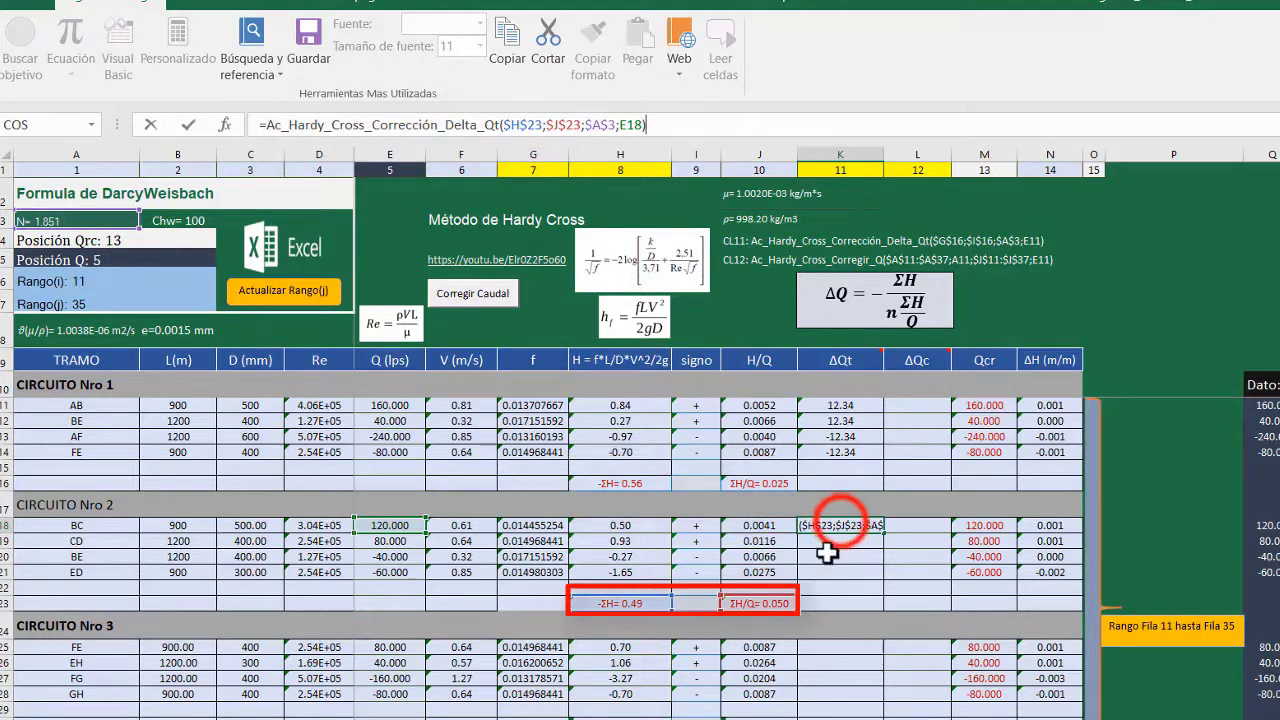
{"action": "key", "text": "Return"}
{"action": "left_click", "coordinate": [872, 524]}
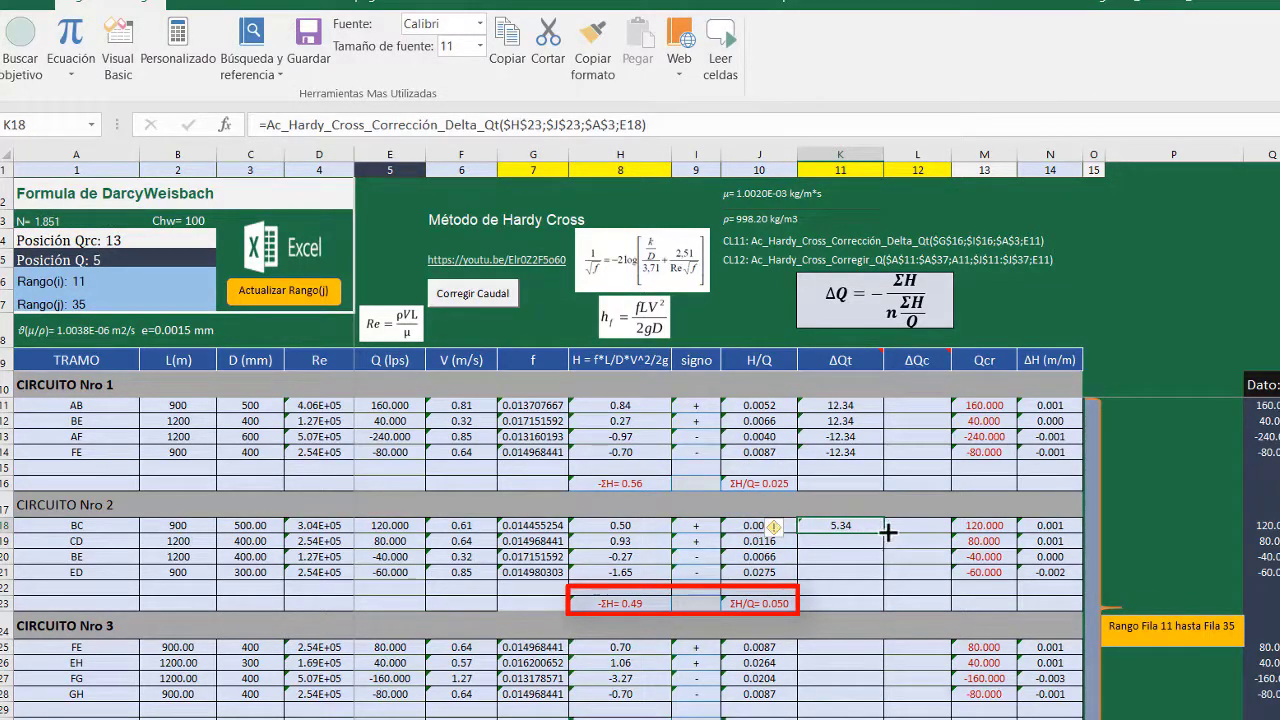
{"action": "left_click", "coordinate": [886, 533]}
{"action": "left_click_drag", "start_coordinate": [884, 536], "coordinate": [880, 576]}
- Copy the ΔQt formula from K18 into K25, the first pipe of Circuit 3
{"action": "left_click", "coordinate": [866, 528]}
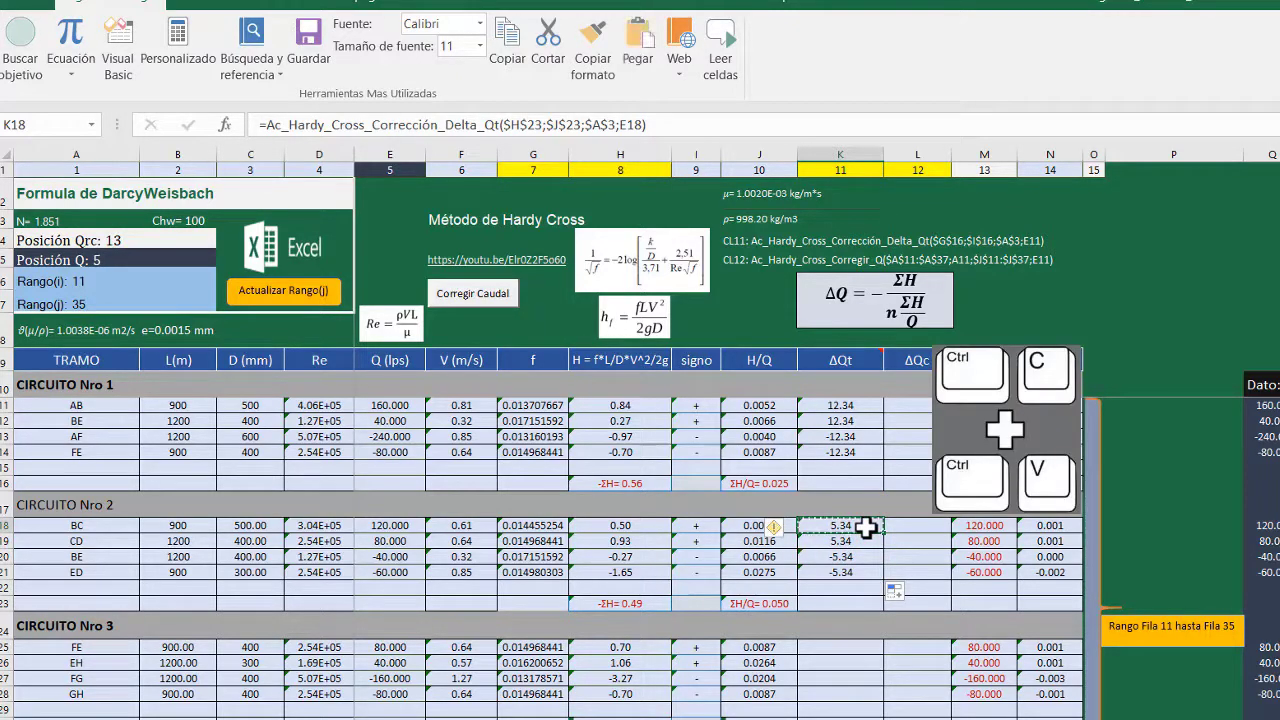
{"action": "left_click", "coordinate": [866, 648]}
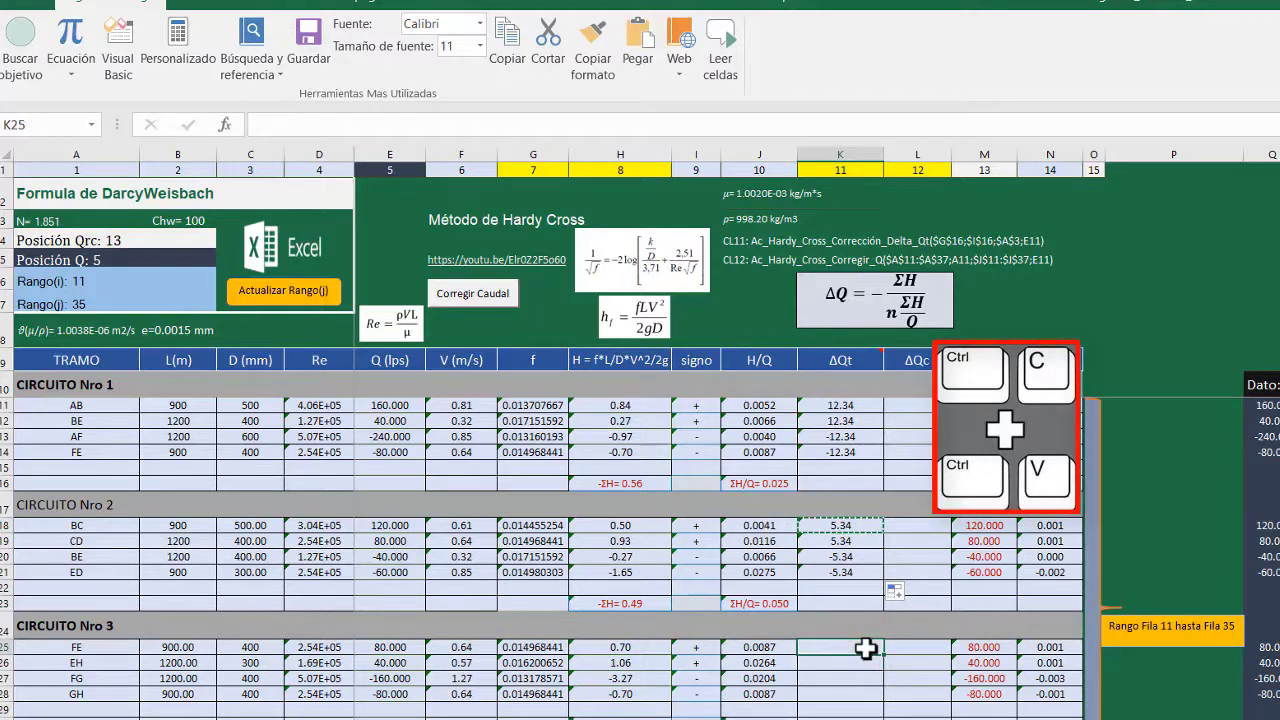
{"action": "key", "text": "ctrl+v"}
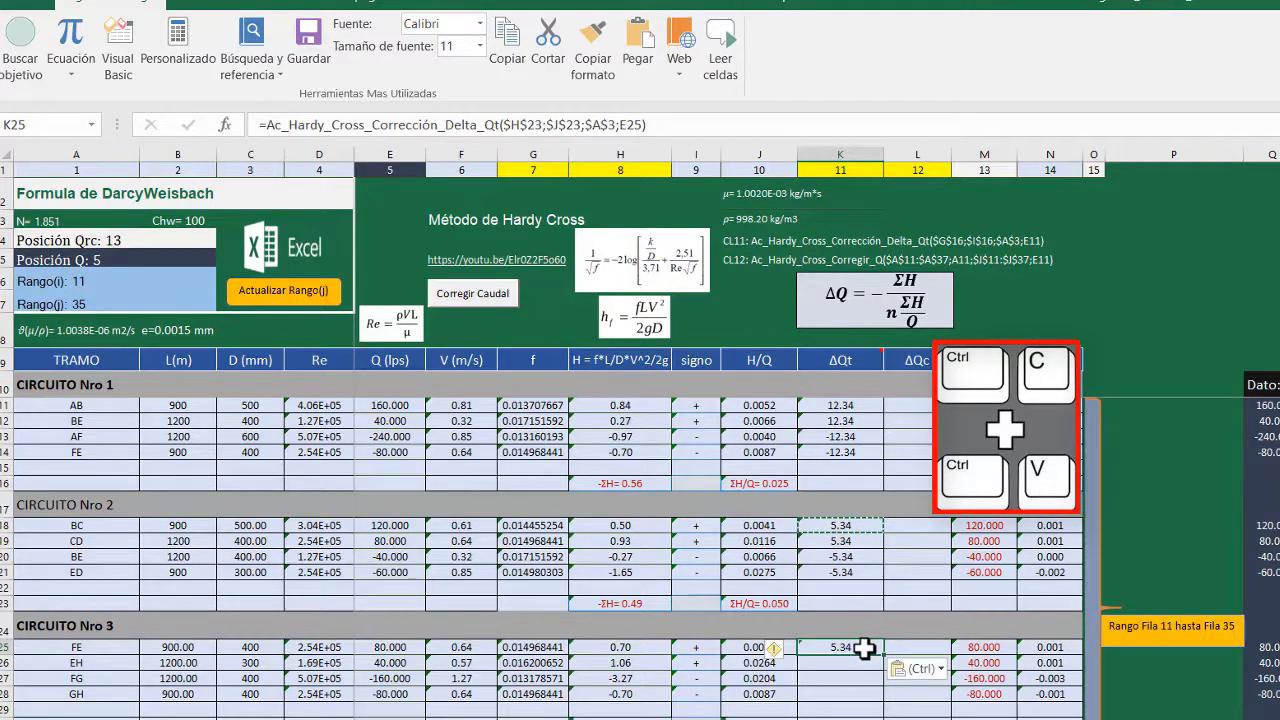
- Change the sum references in the K25 formula to $H$30 and $J$30, and fill it down to K28
{"action": "left_click", "coordinate": [690, 126]}
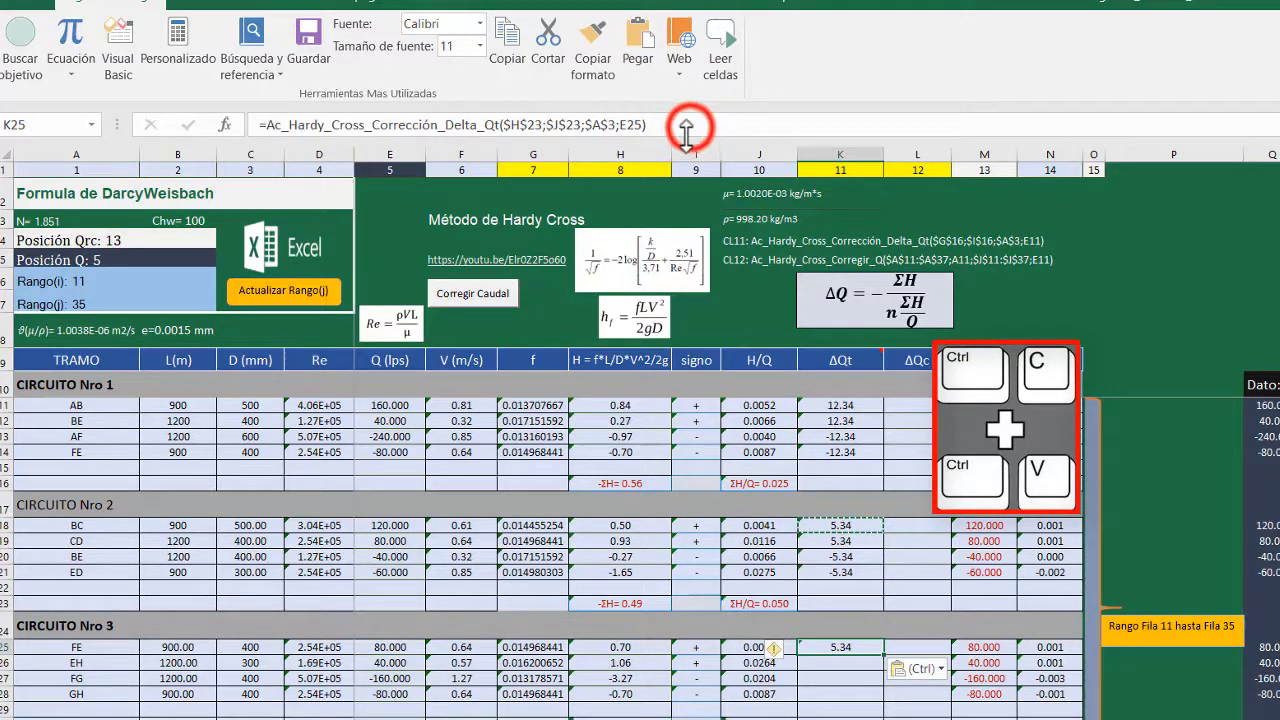
{"action": "left_click", "coordinate": [612, 606]}
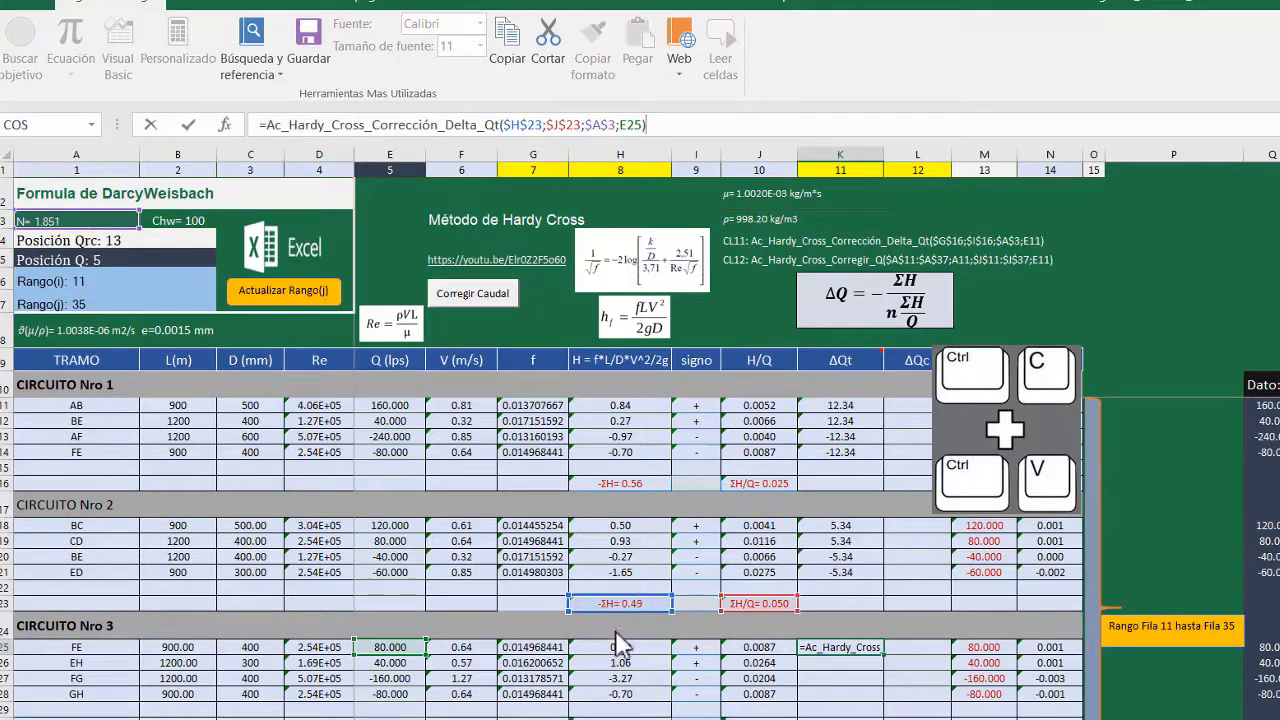
{"action": "left_click_drag", "start_coordinate": [620, 640], "coordinate": [620, 718]}
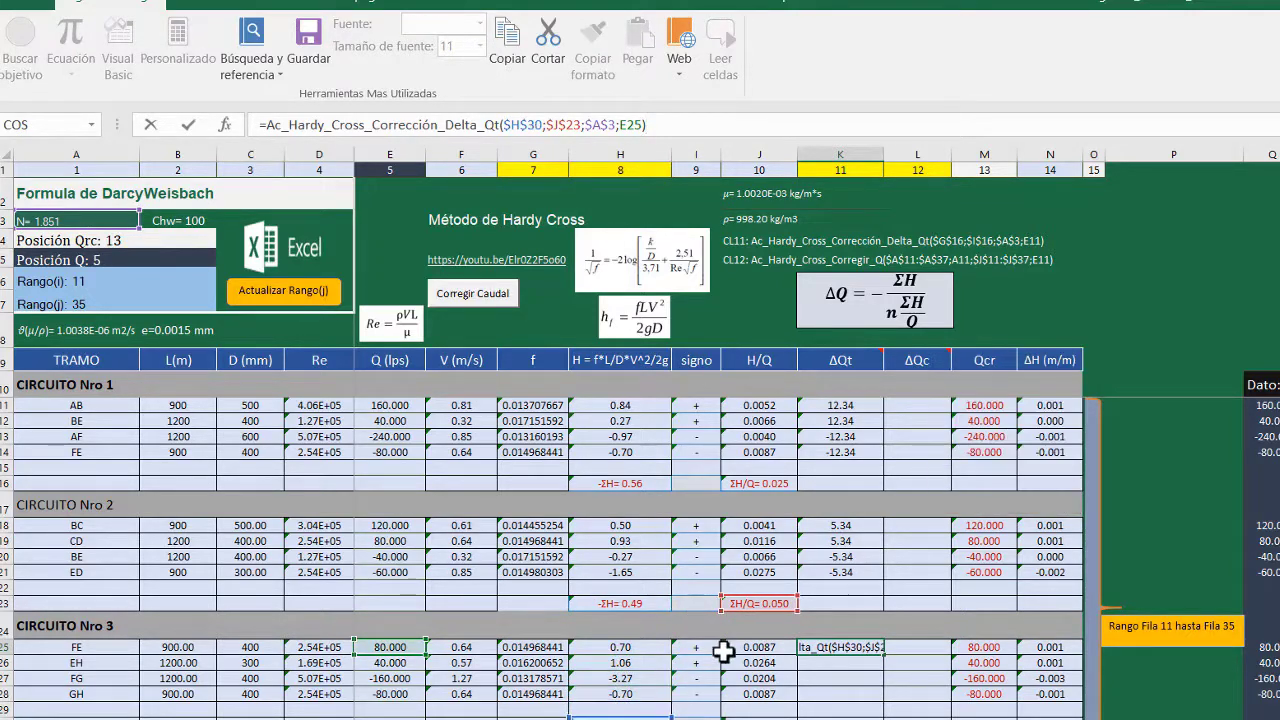
{"action": "left_click", "coordinate": [737, 605]}
{"action": "left_click_drag", "start_coordinate": [737, 608], "coordinate": [745, 712]}
{"action": "left_click", "coordinate": [849, 614]}
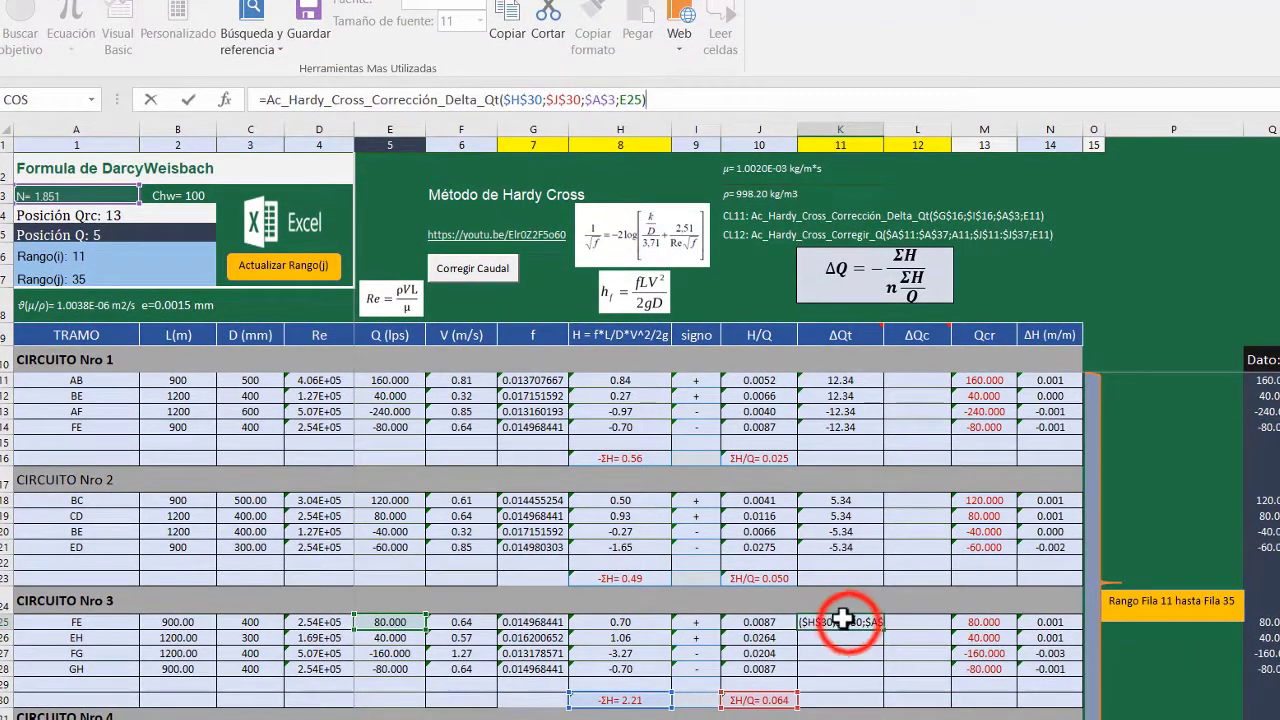
{"action": "left_click_drag", "start_coordinate": [889, 632], "coordinate": [879, 675]}
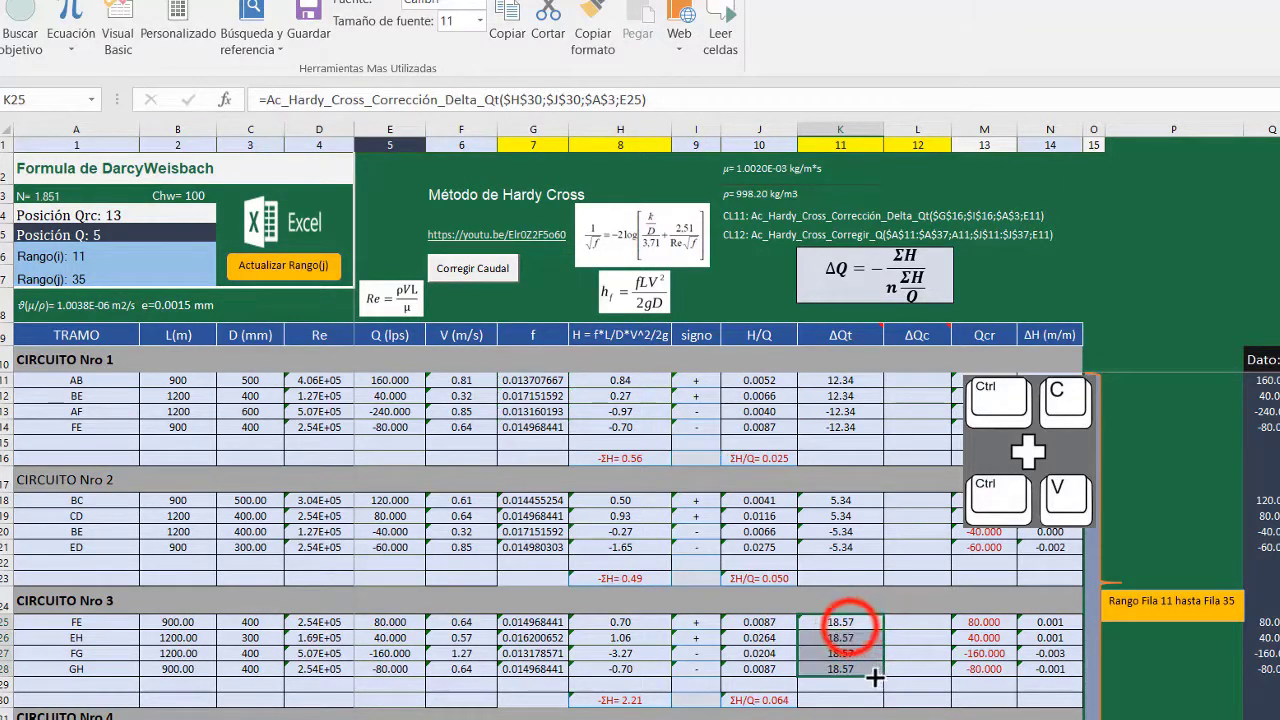
- Copy the ΔQt formula from K25 into K32, the first pipe of Circuit 4
{"action": "scroll", "coordinate": [845, 626], "scroll_direction": "down", "scroll_amount": 1}
{"action": "scroll", "coordinate": [845, 626], "scroll_direction": "down", "scroll_amount": 1}
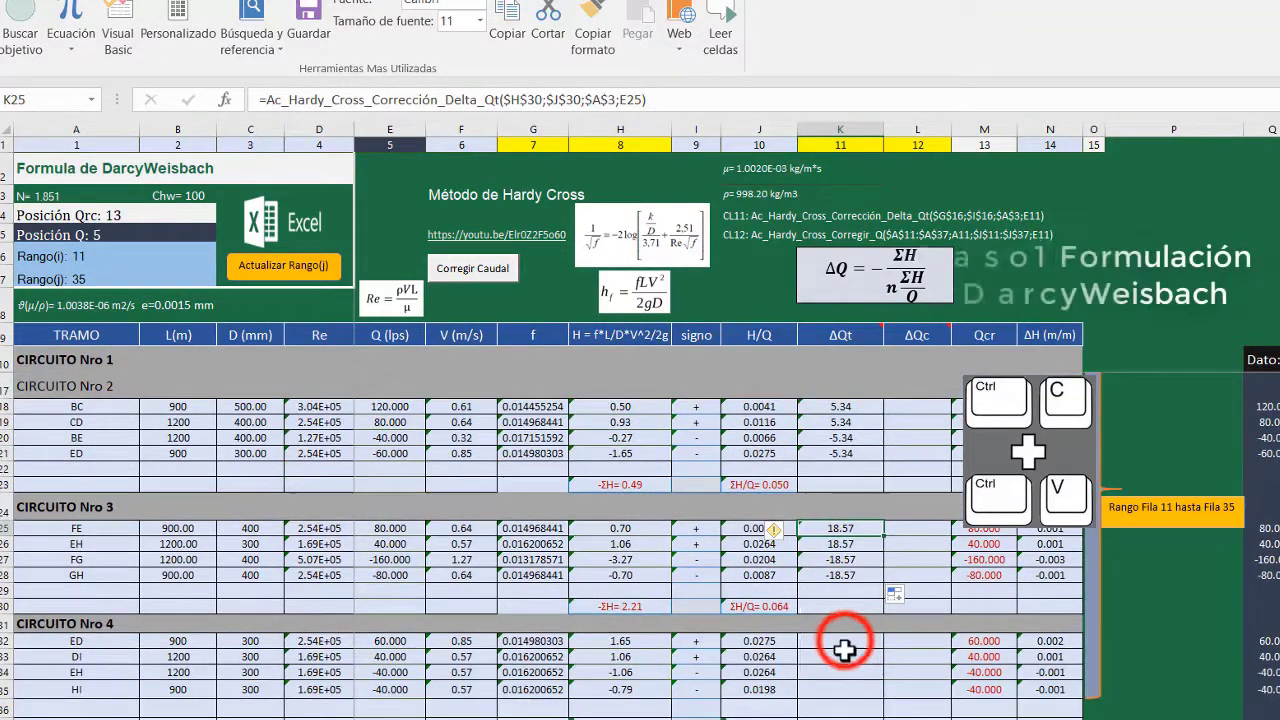
{"action": "left_click", "coordinate": [845, 640]}
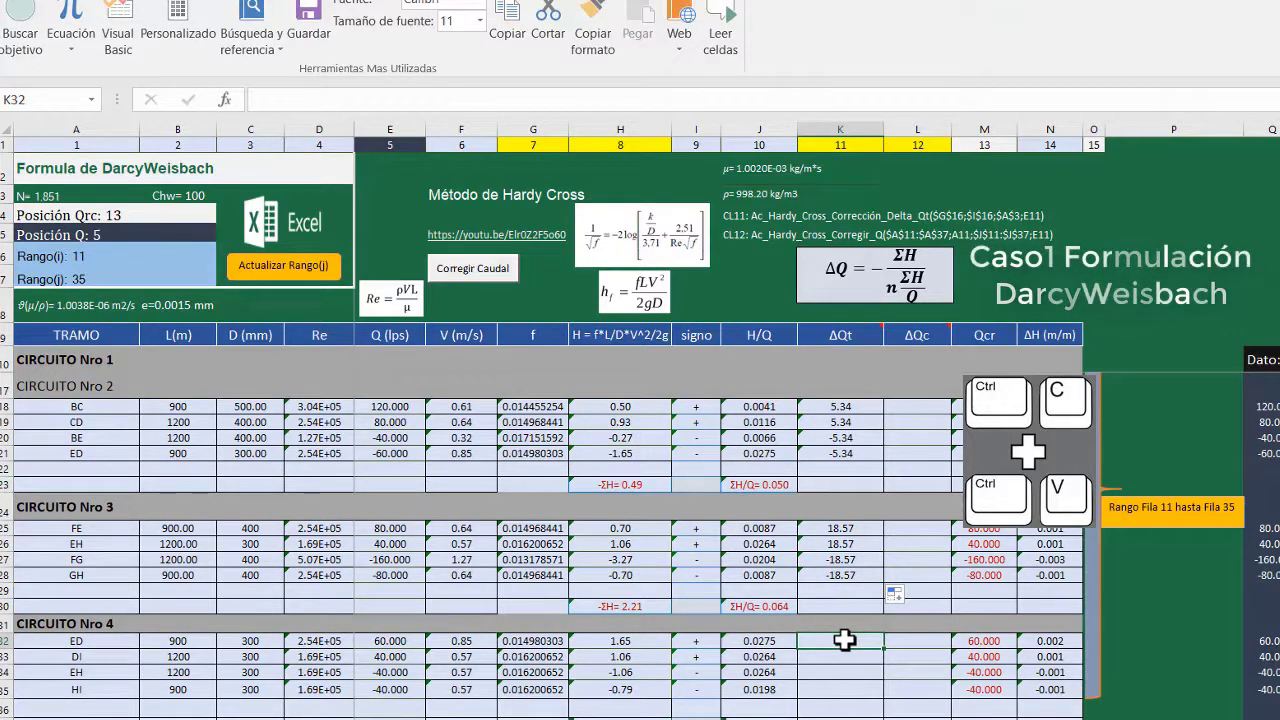
{"action": "left_click", "coordinate": [864, 527]}
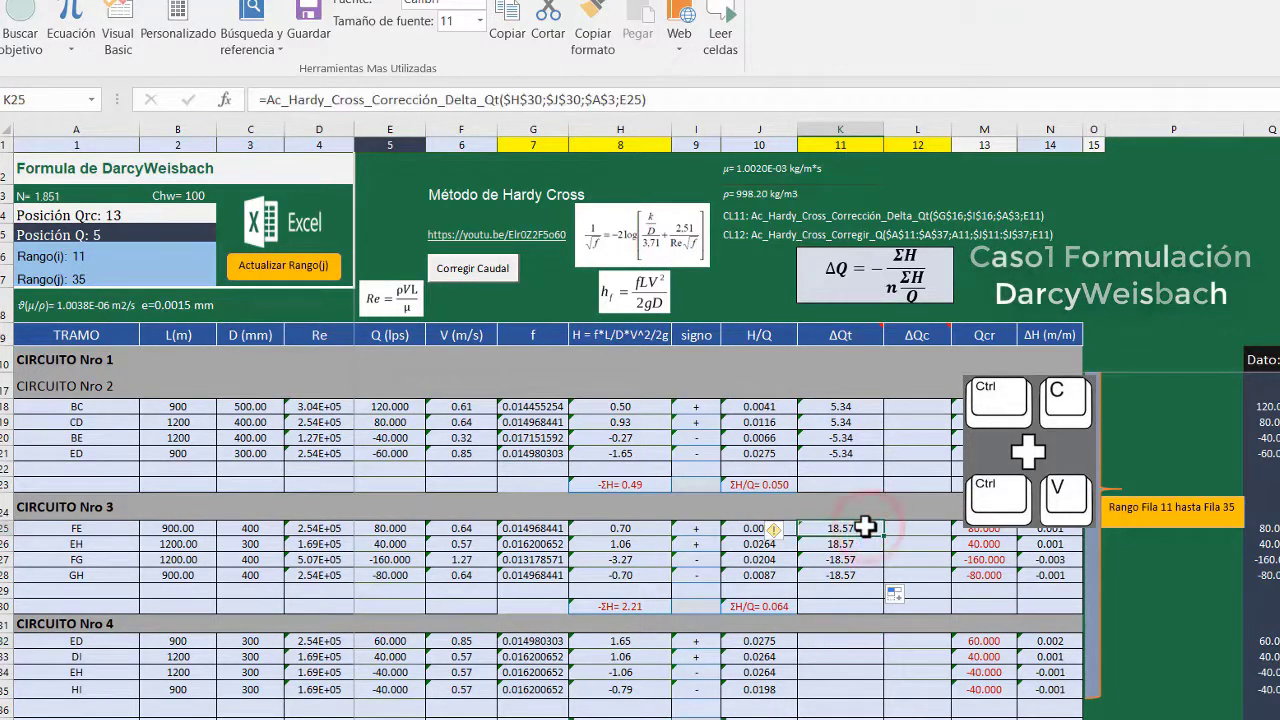
{"action": "key", "text": "ctrl+c"}
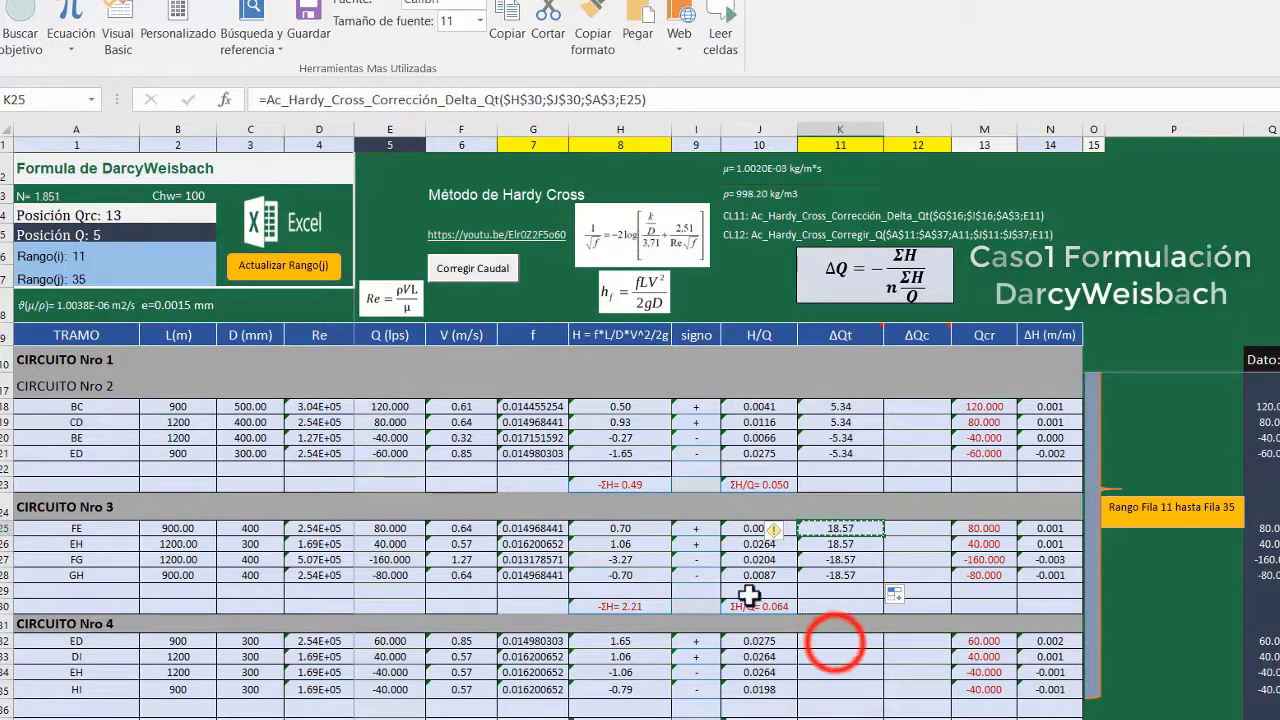
{"action": "left_click", "coordinate": [835, 641]}
{"action": "key", "text": "ctrl+v"}
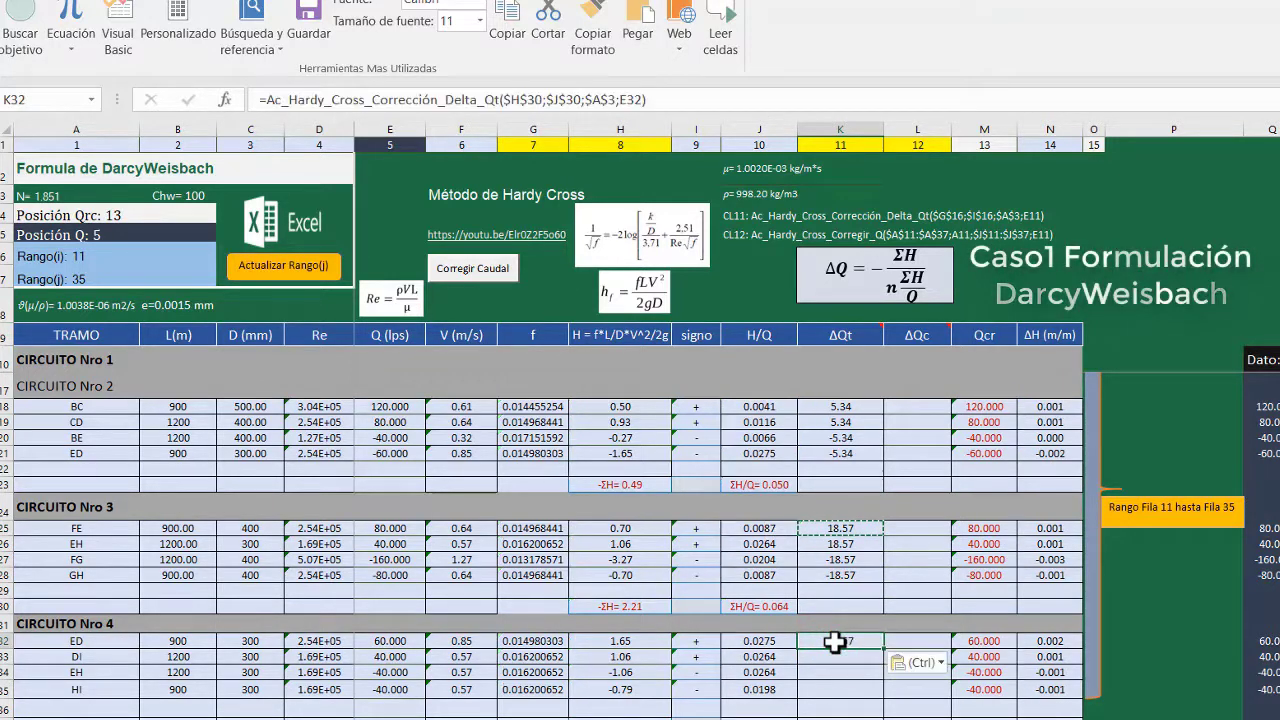
- Change the sum references in the K32 formula to $H$37 and $J$37, and fill it down to K35
{"action": "left_click", "coordinate": [766, 100]}
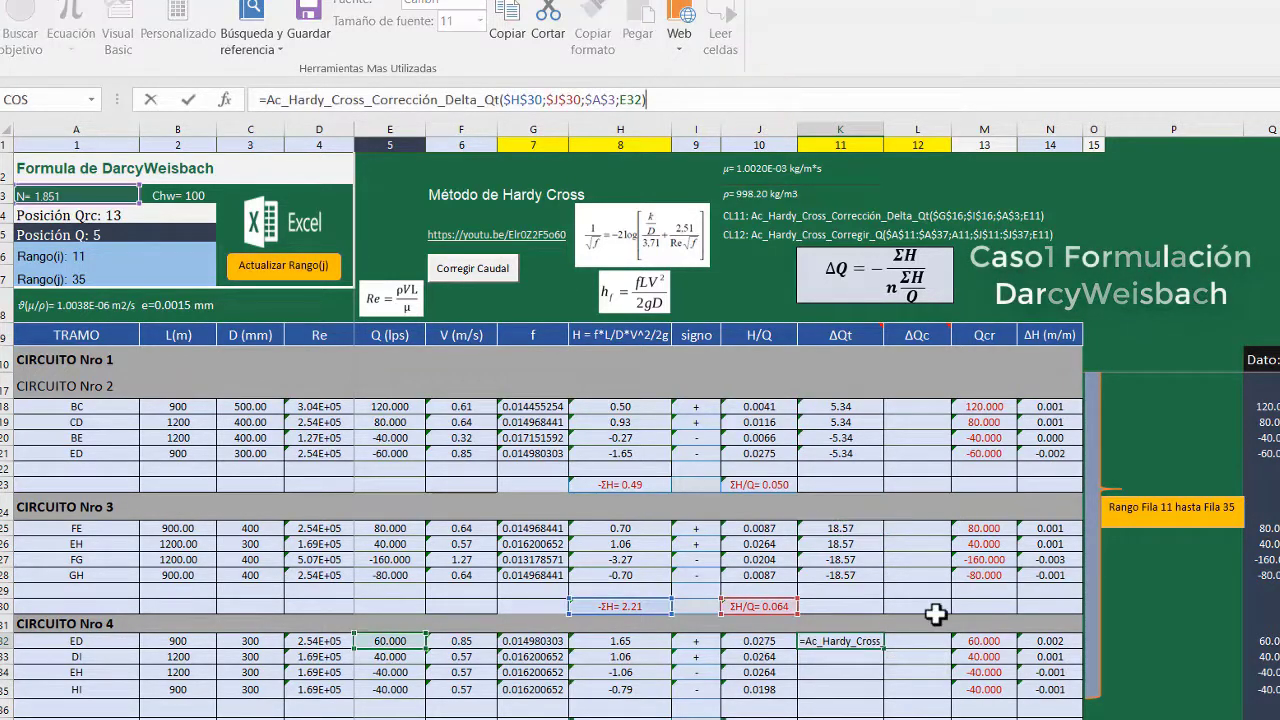
{"action": "left_click", "coordinate": [622, 609]}
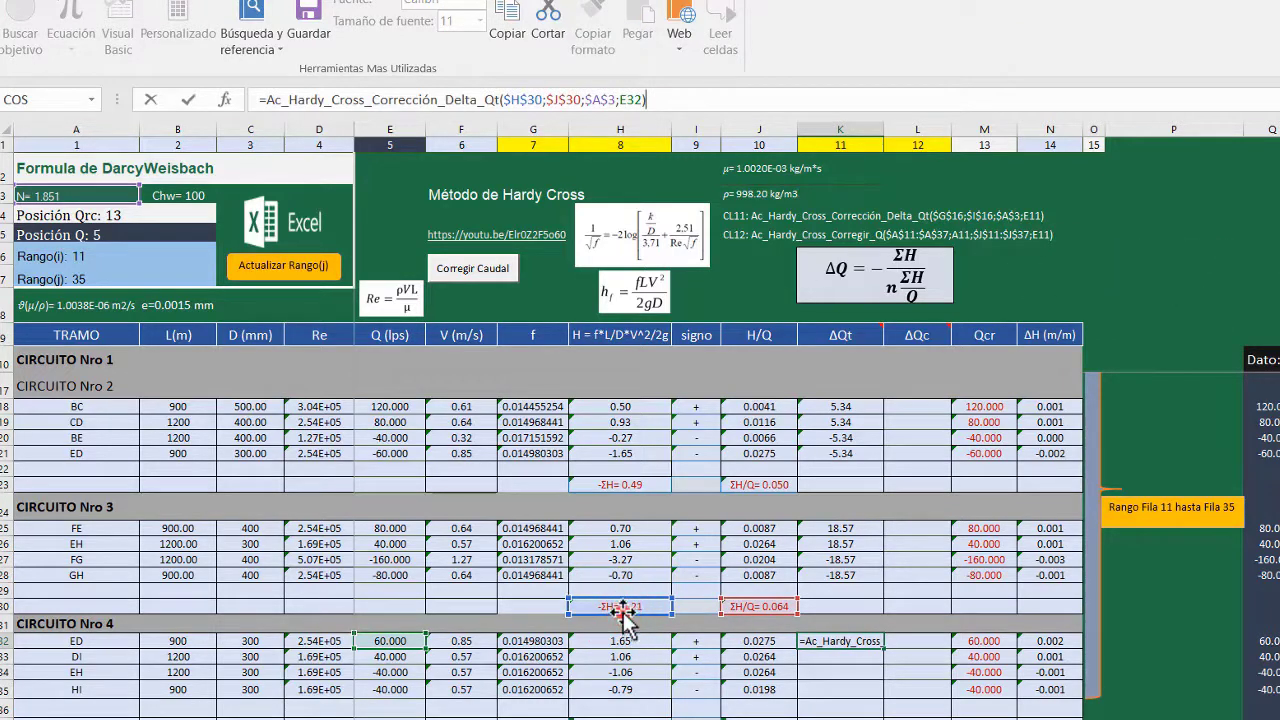
{"action": "mouse_move", "coordinate": [622, 609]}
{"action": "left_mouse_down"}
{"action": "mouse_move", "coordinate": [622, 705]}
{"action": "mouse_move", "coordinate": [622, 627]}
{"action": "left_mouse_up"}
{"action": "left_click", "coordinate": [750, 512]}
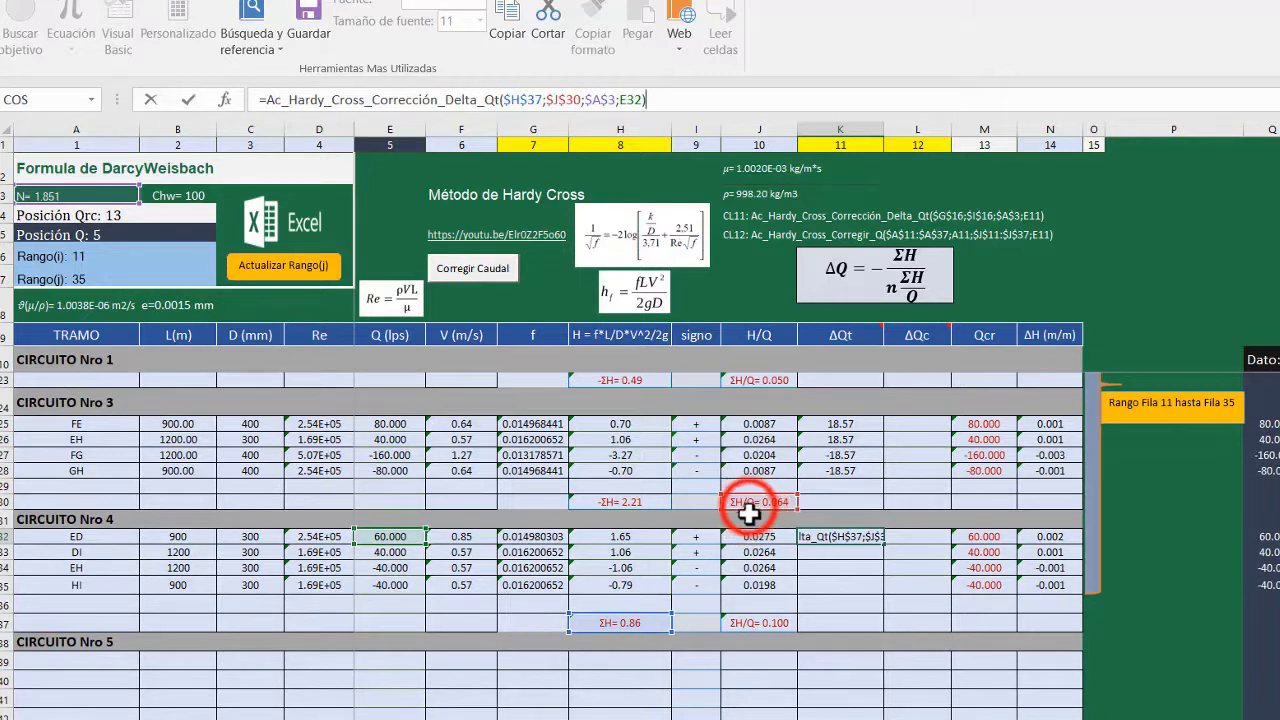
{"action": "left_click_drag", "start_coordinate": [750, 512], "coordinate": [752, 622]}
{"action": "key", "text": "Return"}
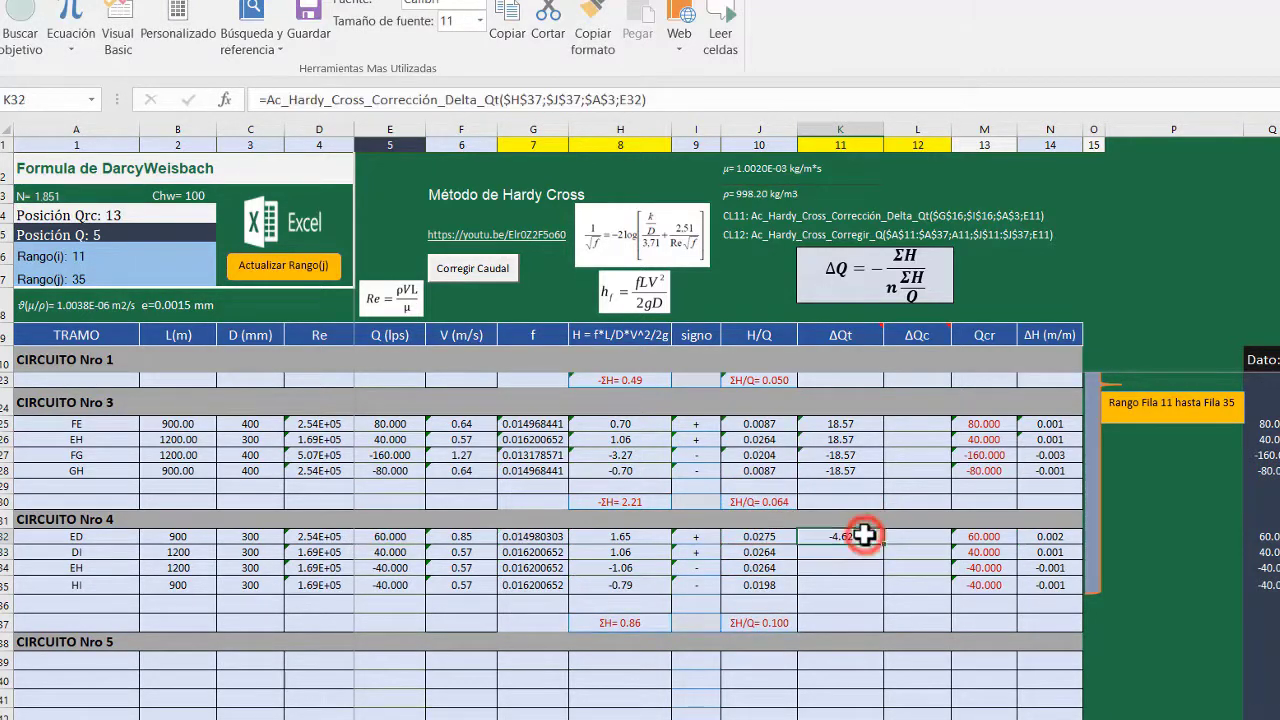
{"action": "left_click_drag", "start_coordinate": [884, 547], "coordinate": [880, 591]}
- Start an Ac_Hardy_Cross_Corregir_Q formula in L11, the ΔQc cell of pipe AB, and open its function arguments
{"action": "scroll", "coordinate": [834, 568], "scroll_direction": "up", "scroll_amount": 4}
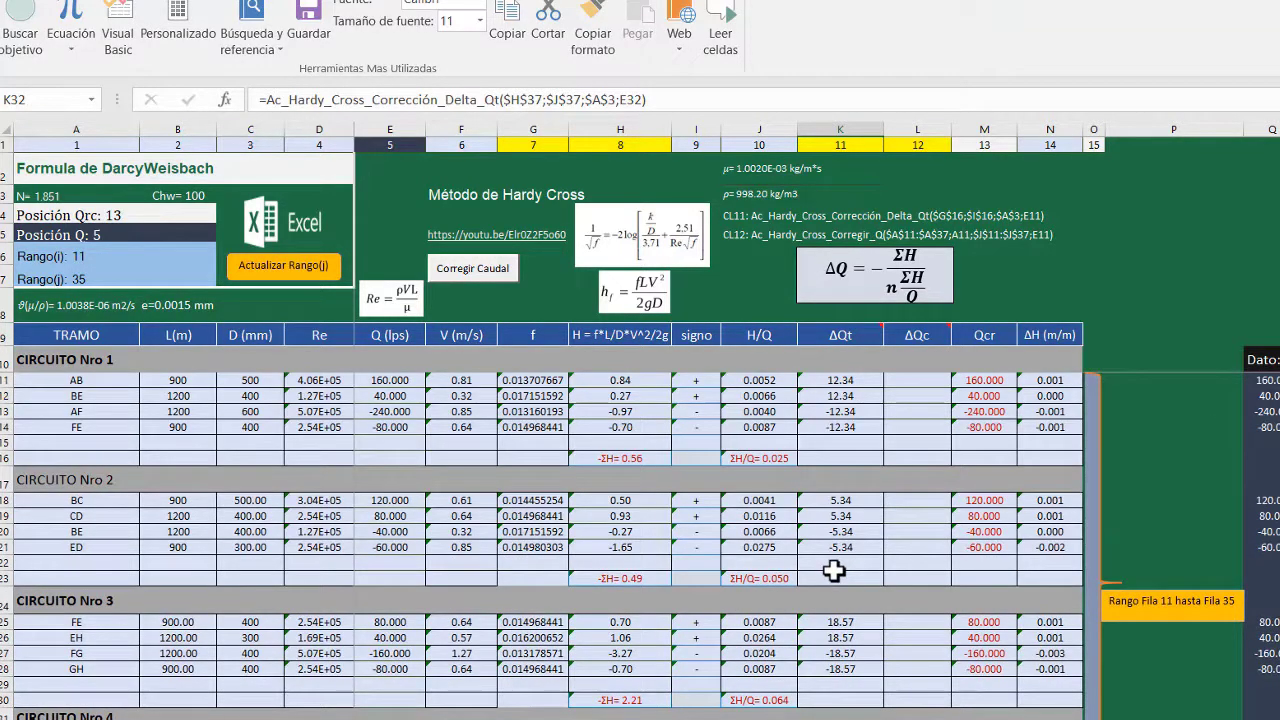
{"action": "left_click", "coordinate": [916, 385]}
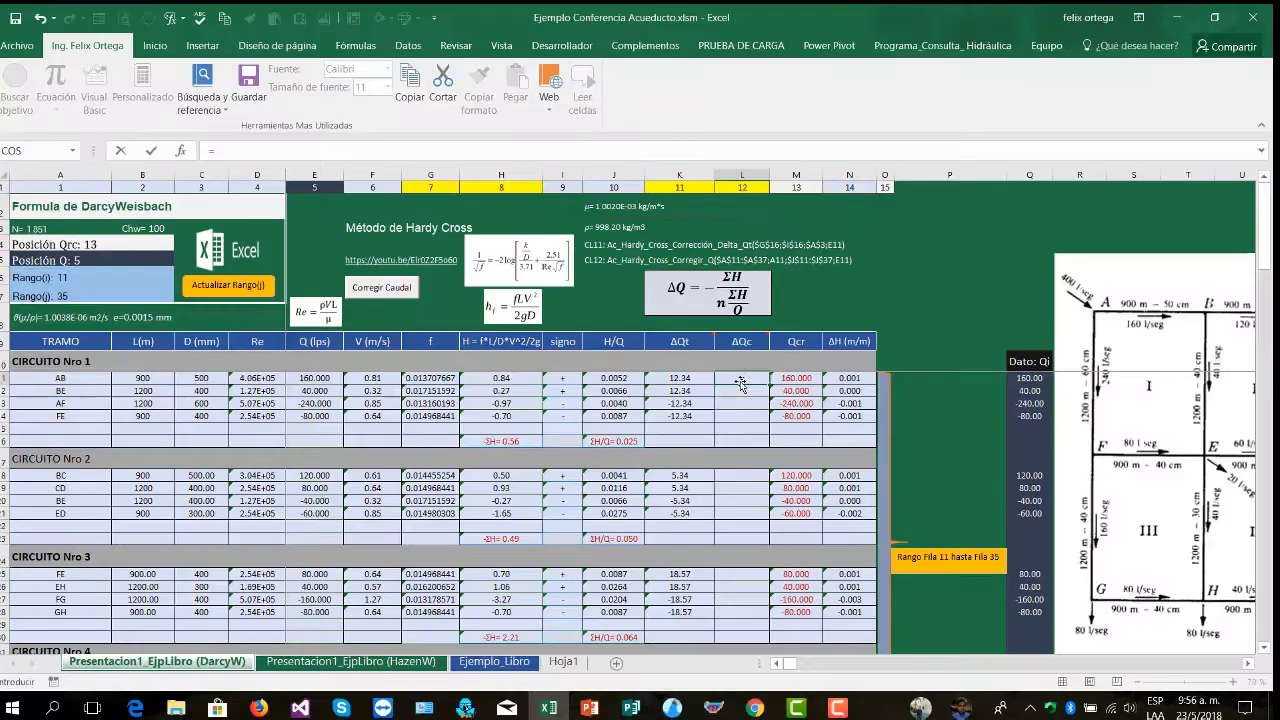
{"action": "type", "text": "=ac"}
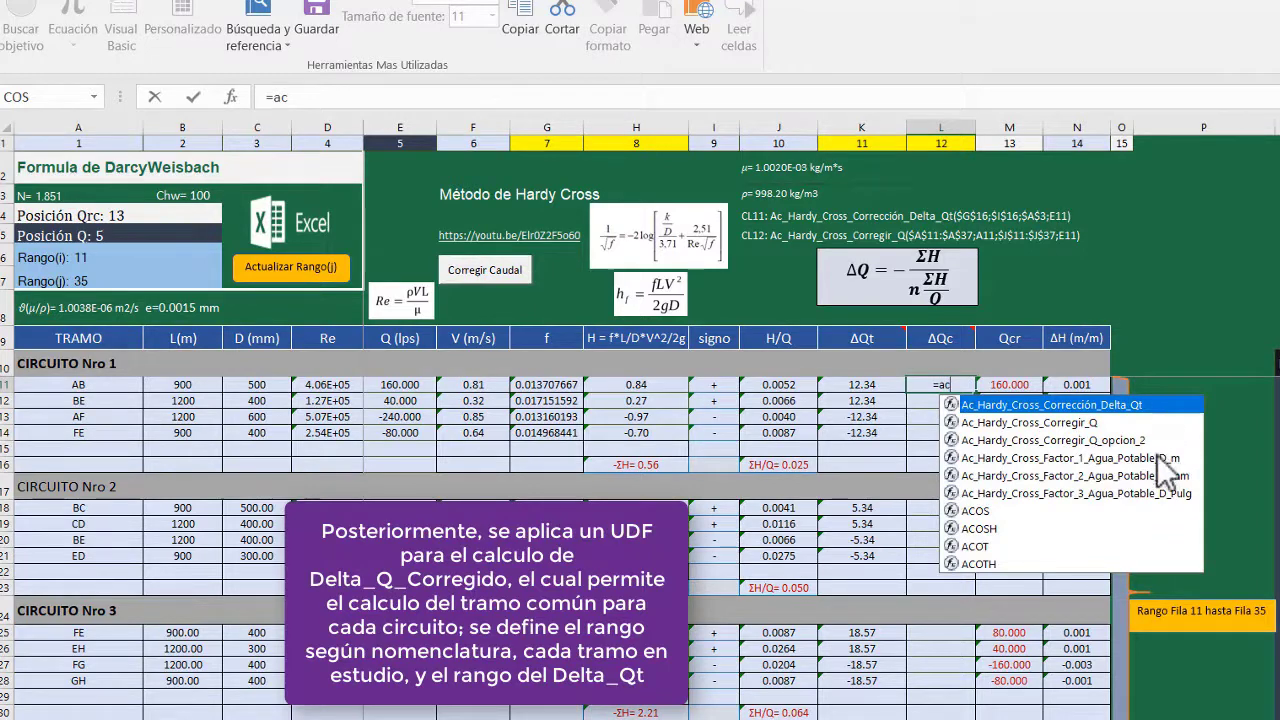
{"action": "left_click", "coordinate": [1060, 421]}
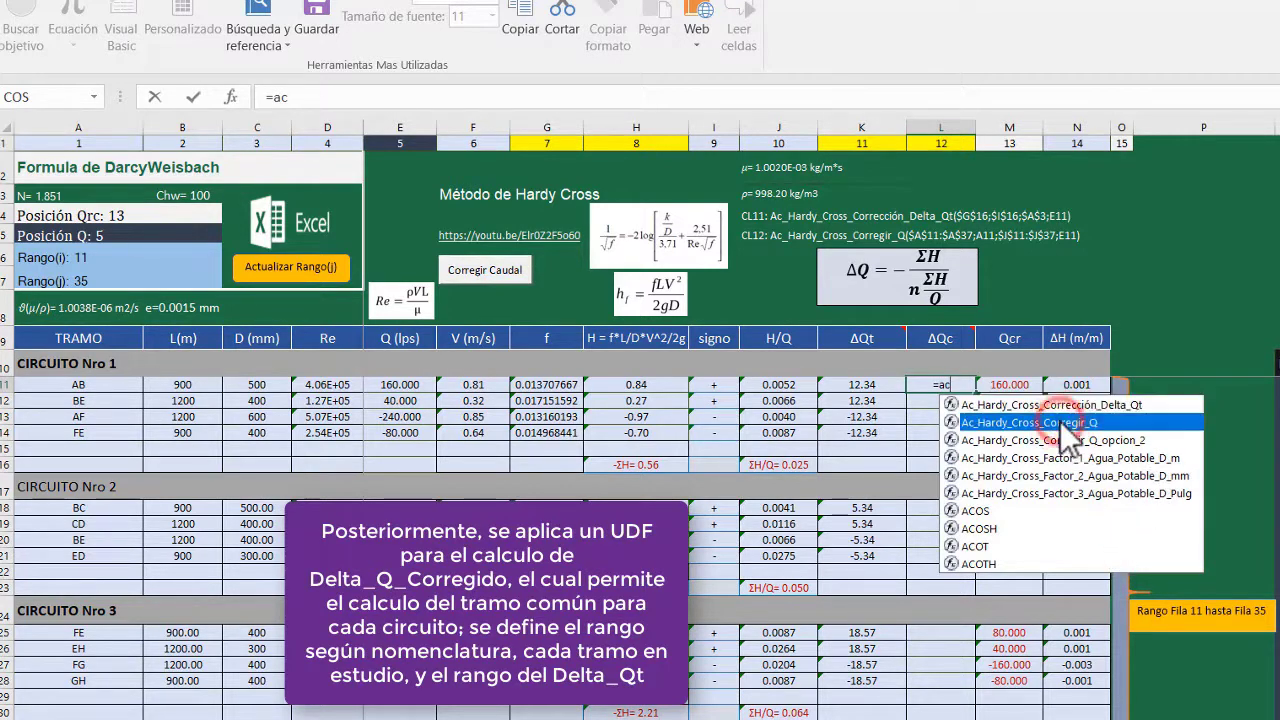
{"action": "double_click", "coordinate": [955, 425]}
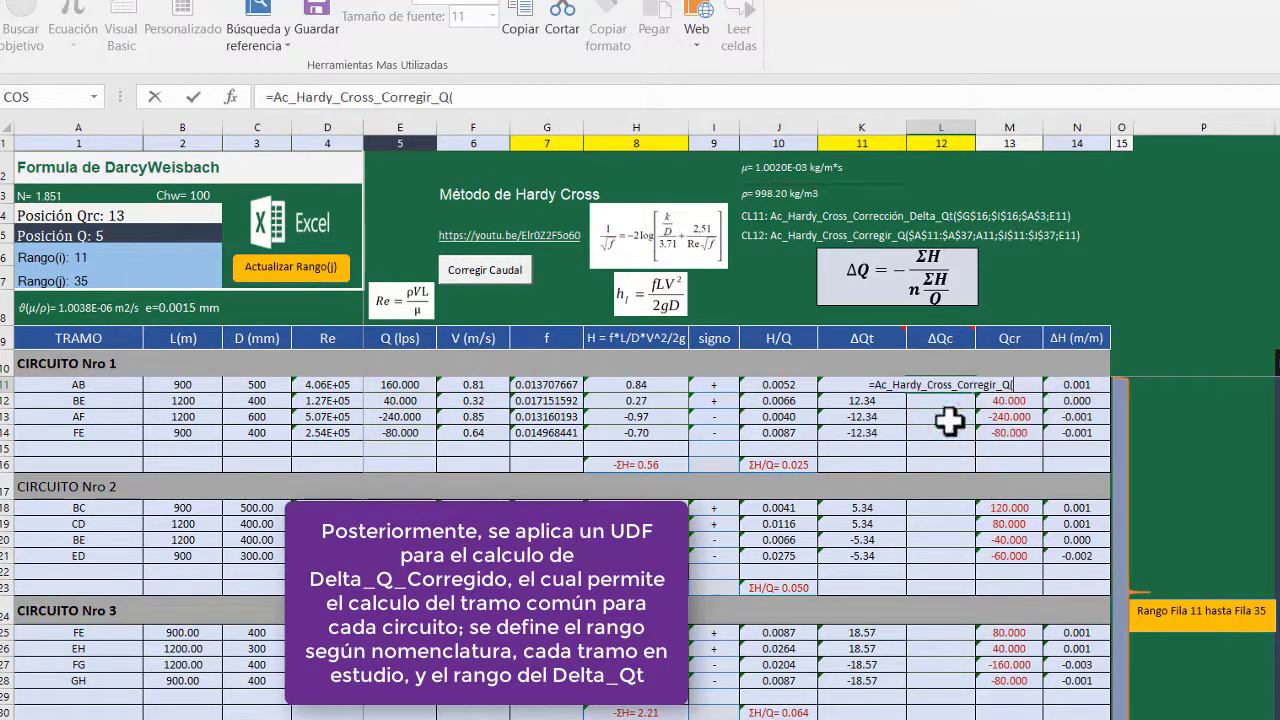
{"action": "left_click", "coordinate": [241, 100]}
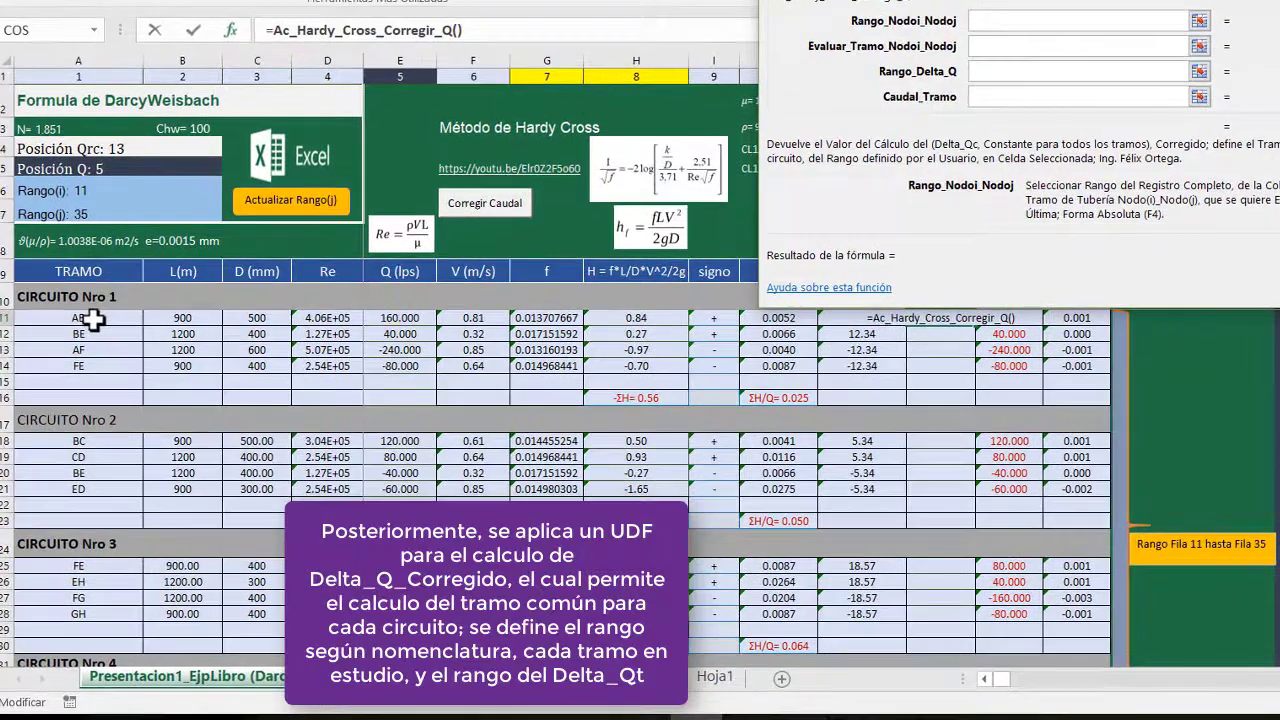
- Set Rango_Nodoi_Nodoj to the absolute range $A$11:$A$35 and Evaluar_Tramo_Nodoi_Nodoj to A11
{"action": "mouse_move", "coordinate": [93, 318]}
{"action": "left_mouse_down"}
{"action": "mouse_move", "coordinate": [57, 686]}
{"action": "mouse_move", "coordinate": [103, 366]}
{"action": "mouse_move", "coordinate": [88, 410]}
{"action": "left_mouse_up"}
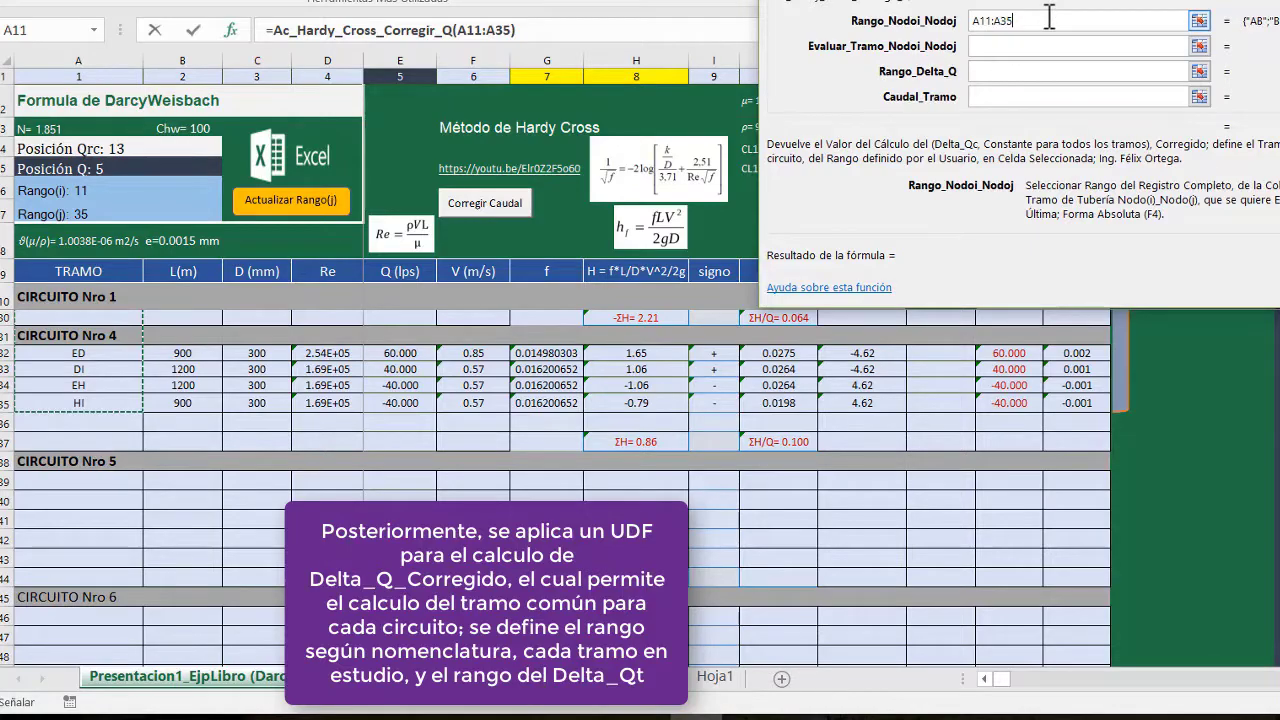
{"action": "key", "text": "F4"}
{"action": "left_click", "coordinate": [1032, 45]}
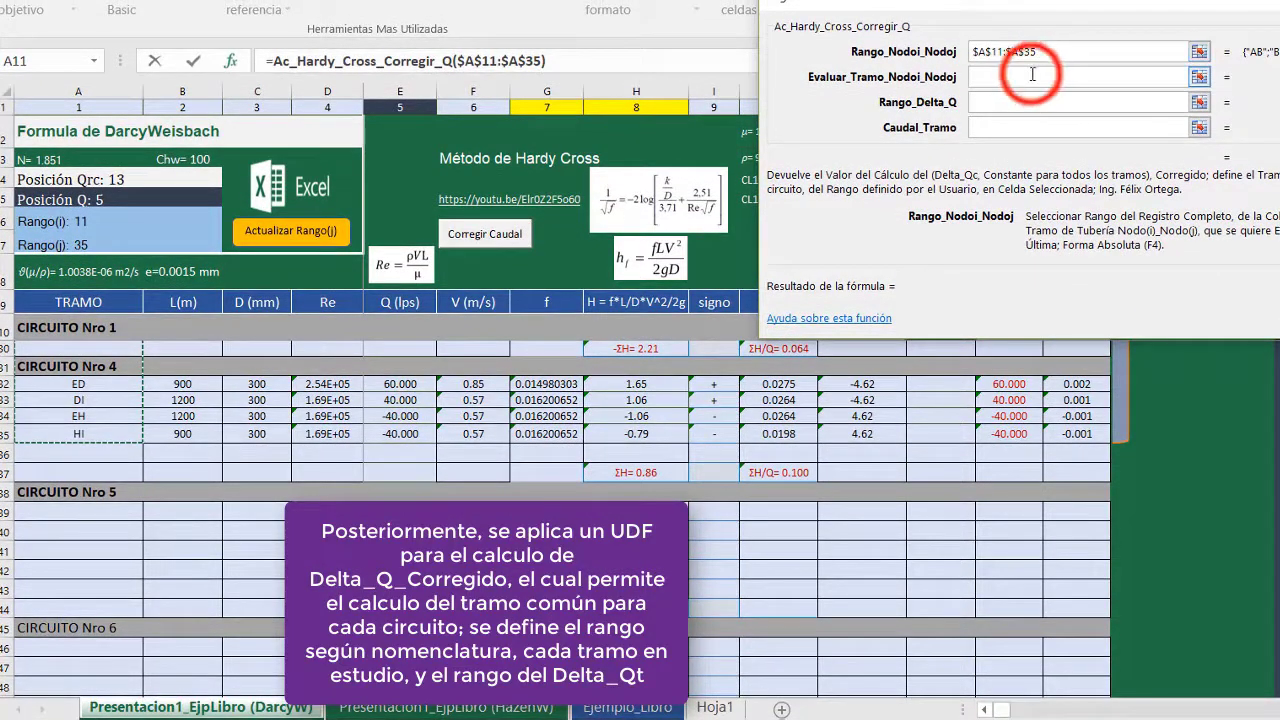
{"action": "scroll", "coordinate": [560, 520], "scroll_direction": "up", "scroll_amount": 7}
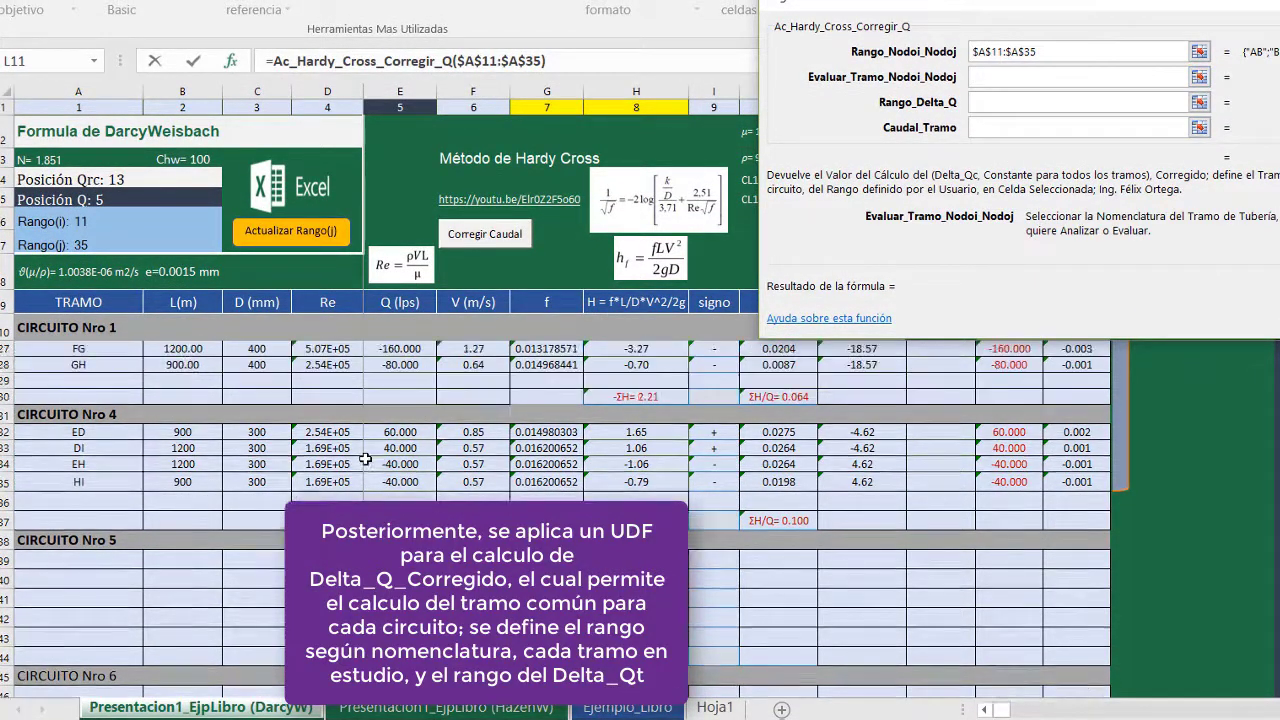
{"action": "left_click", "coordinate": [131, 347]}
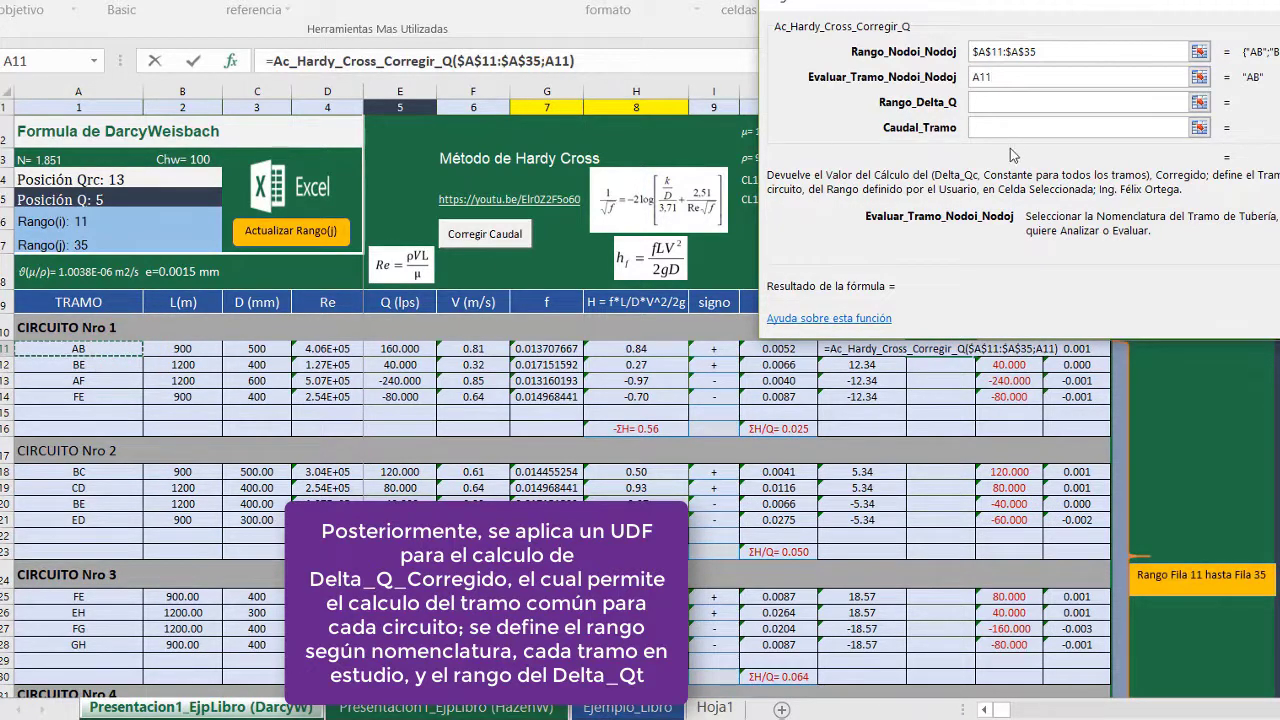
- Set Rango_Delta_Q to the absolute ΔQt range $K$11:$K$35
{"action": "left_click", "coordinate": [1012, 102]}
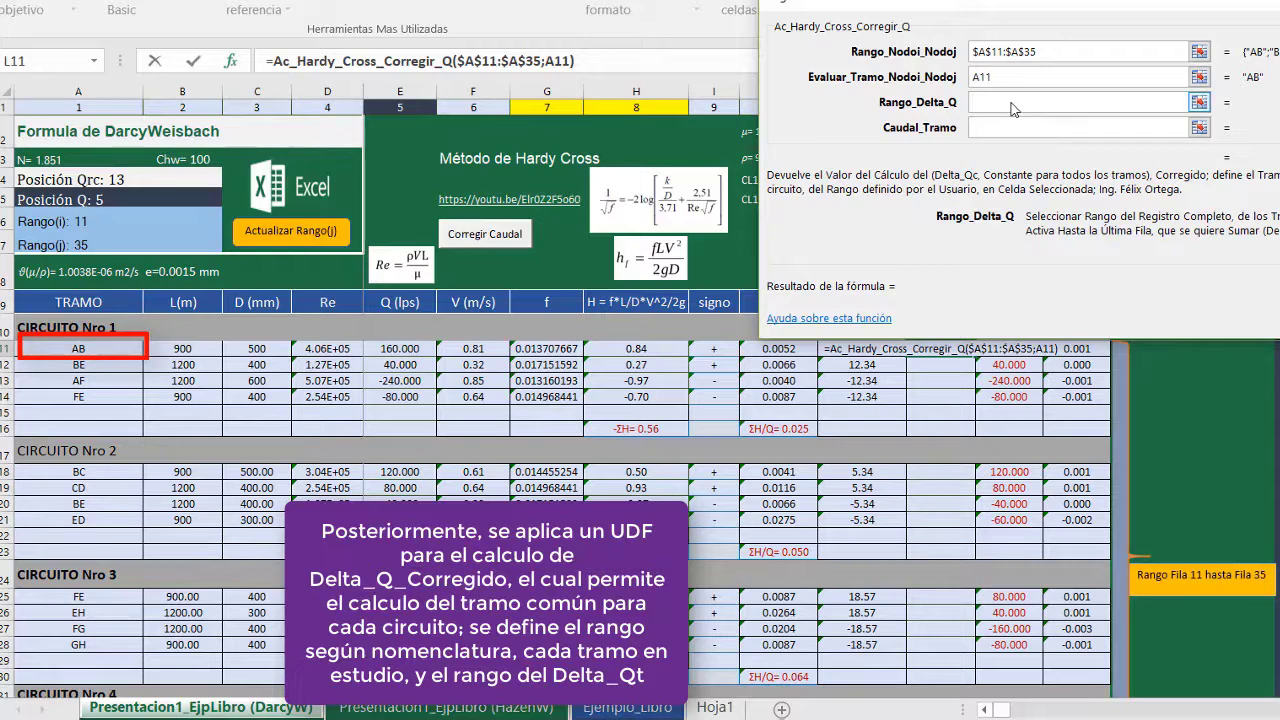
{"action": "left_click", "coordinate": [1090, 2]}
{"action": "left_click_drag", "start_coordinate": [1092, 1], "coordinate": [1277, 9]}
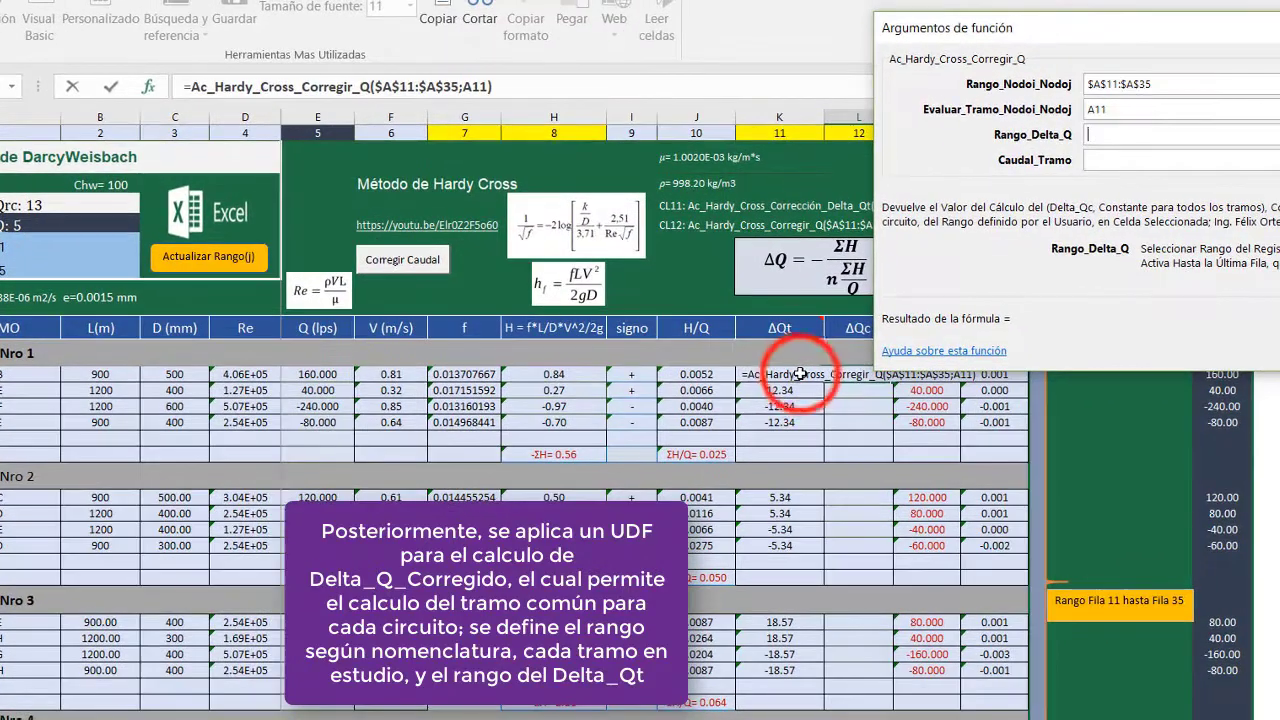
{"action": "left_click", "coordinate": [882, 348]}
{"action": "left_click_drag", "start_coordinate": [781, 375], "coordinate": [830, 590]}
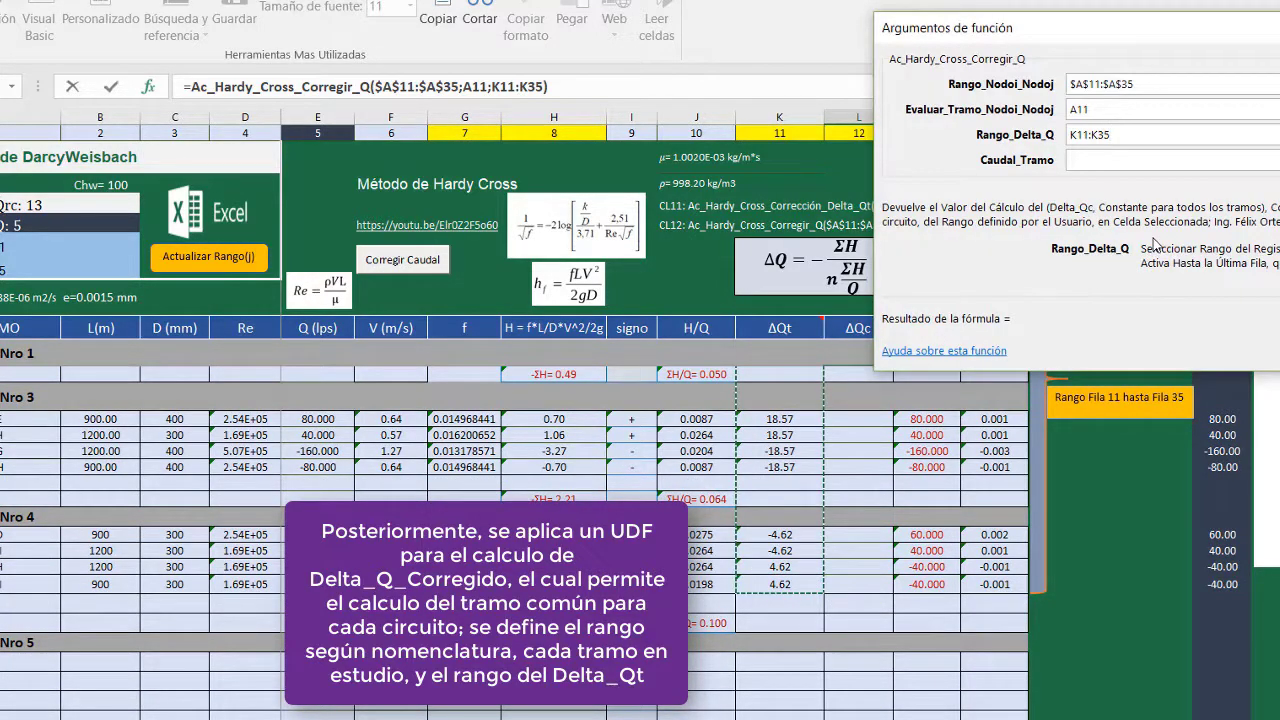
{"action": "key", "text": "F4"}
- Set Caudal_Tramo to E11, confirm the ΔQc formula and fill it down to L14
{"action": "left_click", "coordinate": [1120, 161]}
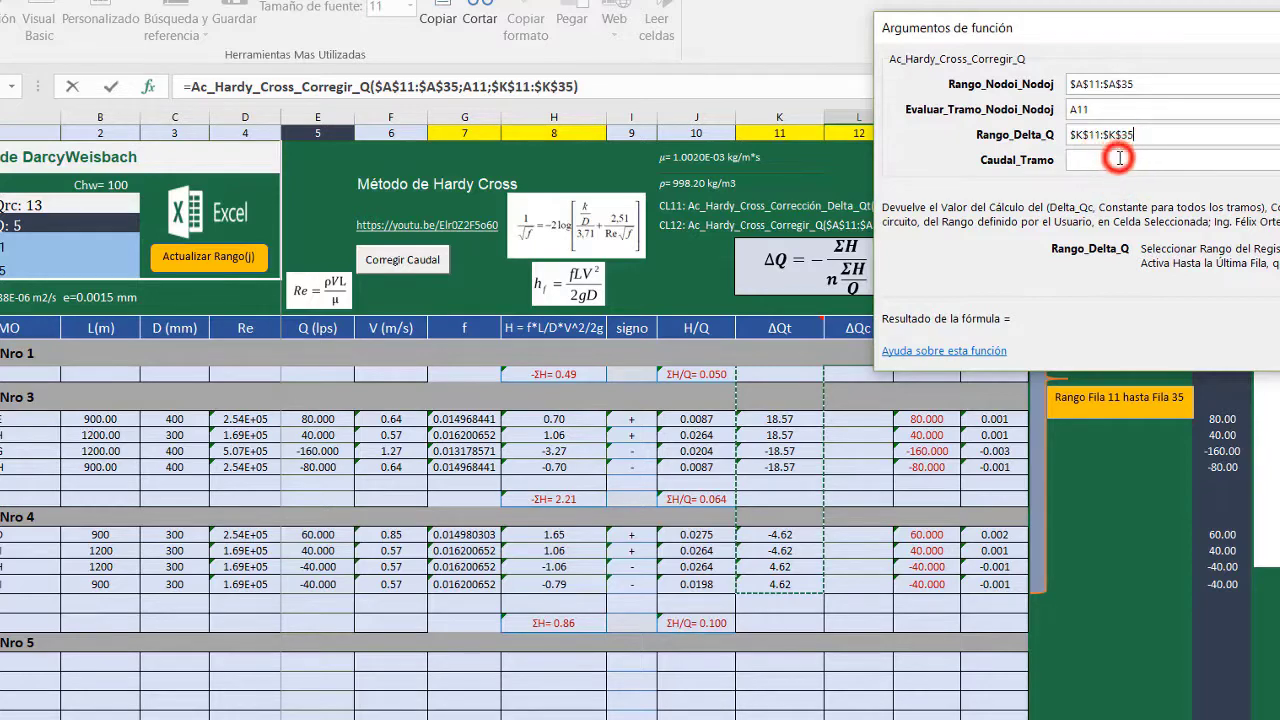
{"action": "scroll", "coordinate": [470, 470], "scroll_direction": "up", "scroll_amount": 4}
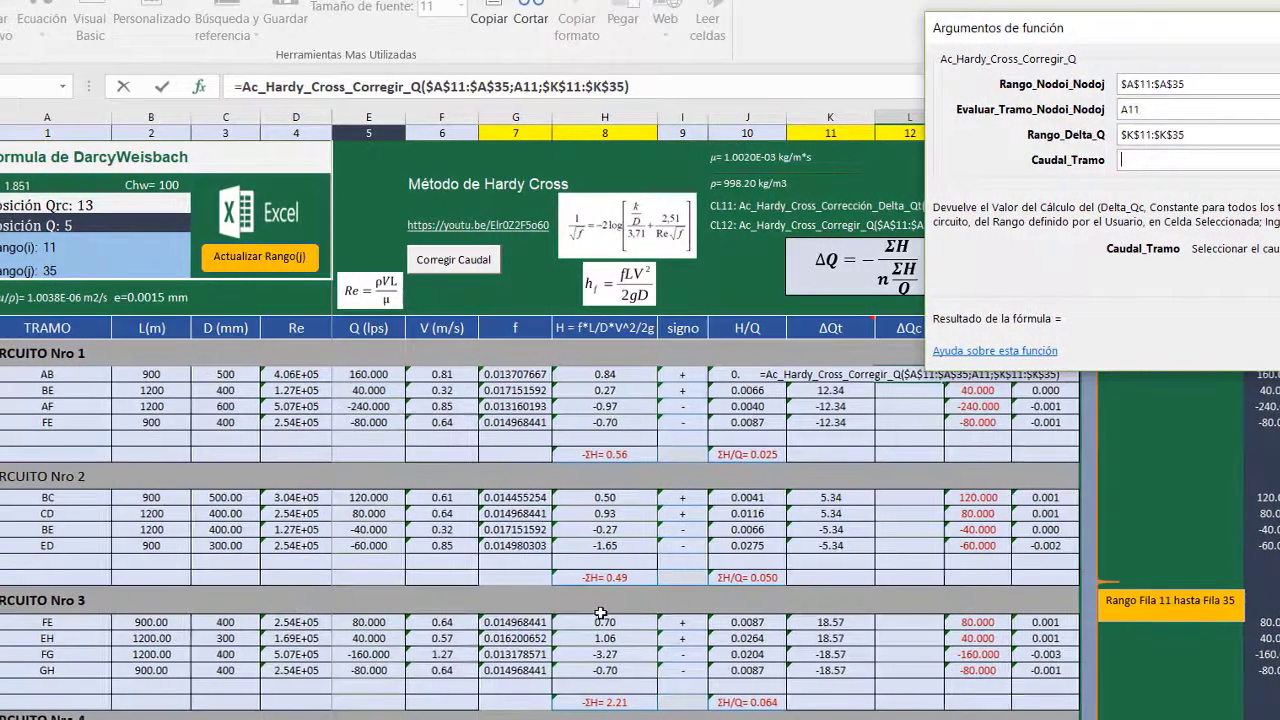
{"action": "left_click", "coordinate": [343, 374]}
{"action": "left_click", "coordinate": [389, 374]}
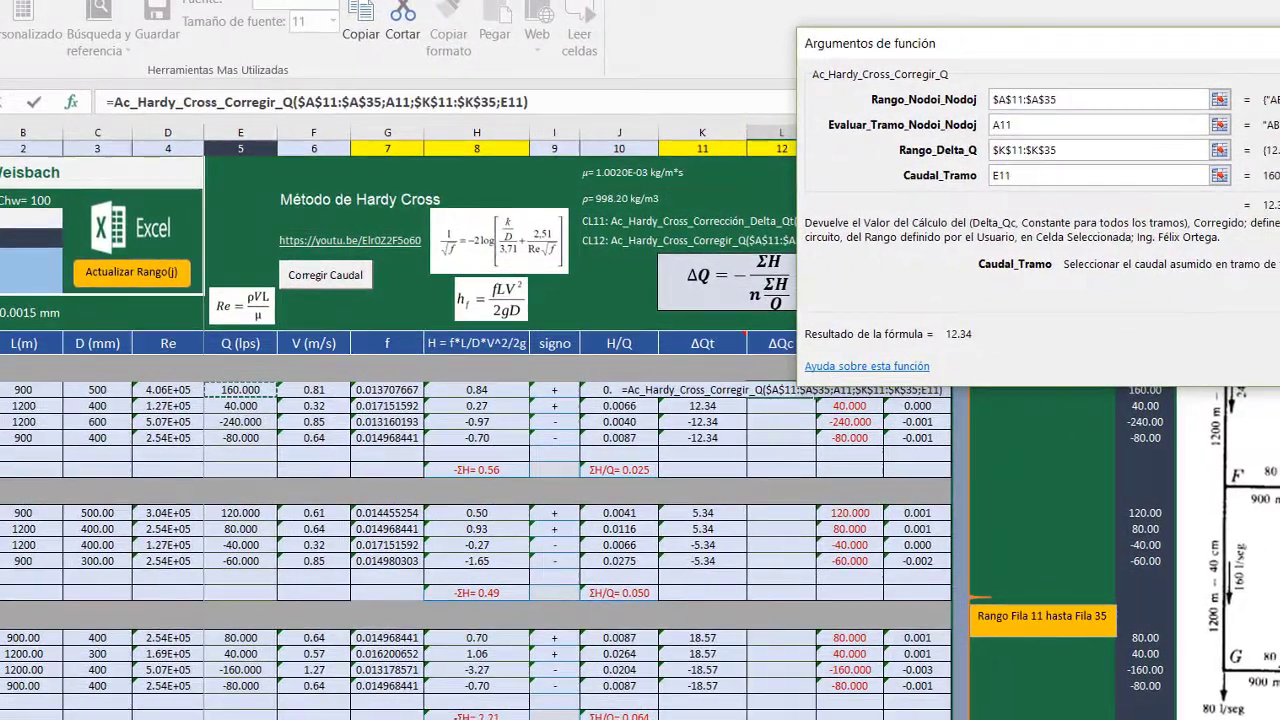
{"action": "left_click_drag", "start_coordinate": [816, 398], "coordinate": [816, 440]}
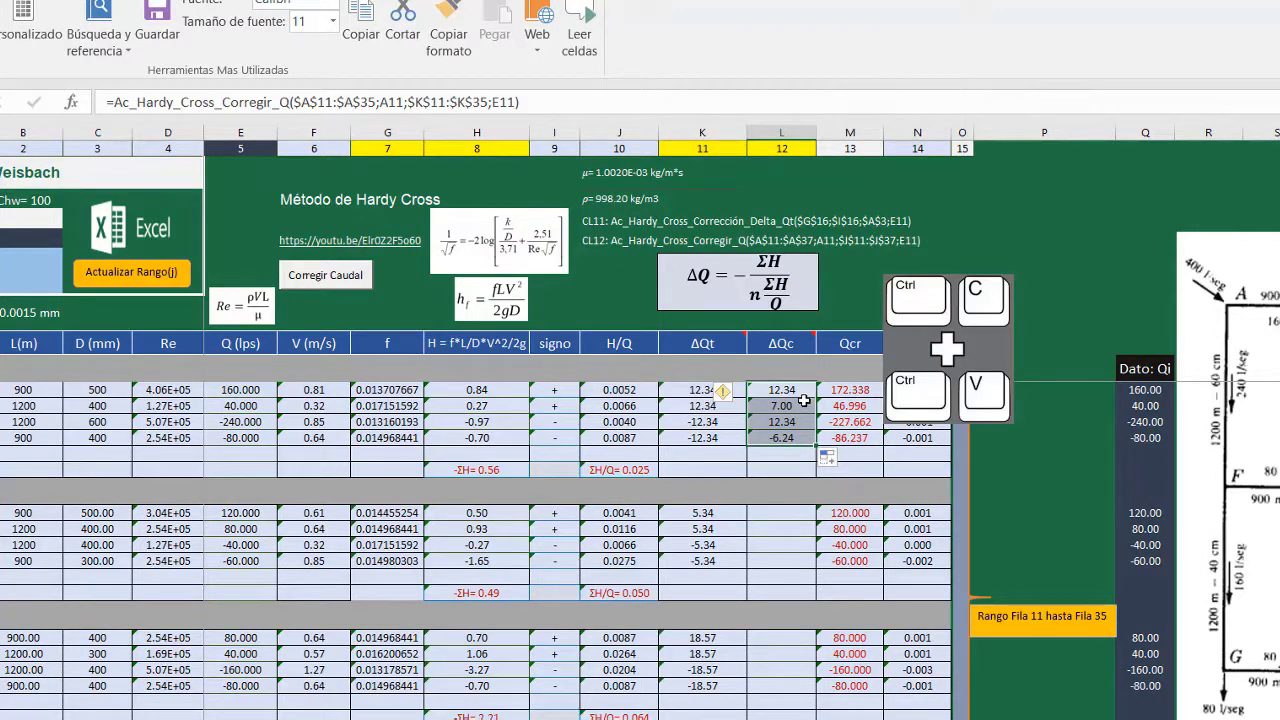
- Copy the ΔQc formulas from L11:L14 into L18:L21 for Circuit 2 and L25:L28 for Circuit 3
{"action": "left_click", "coordinate": [793, 513]}
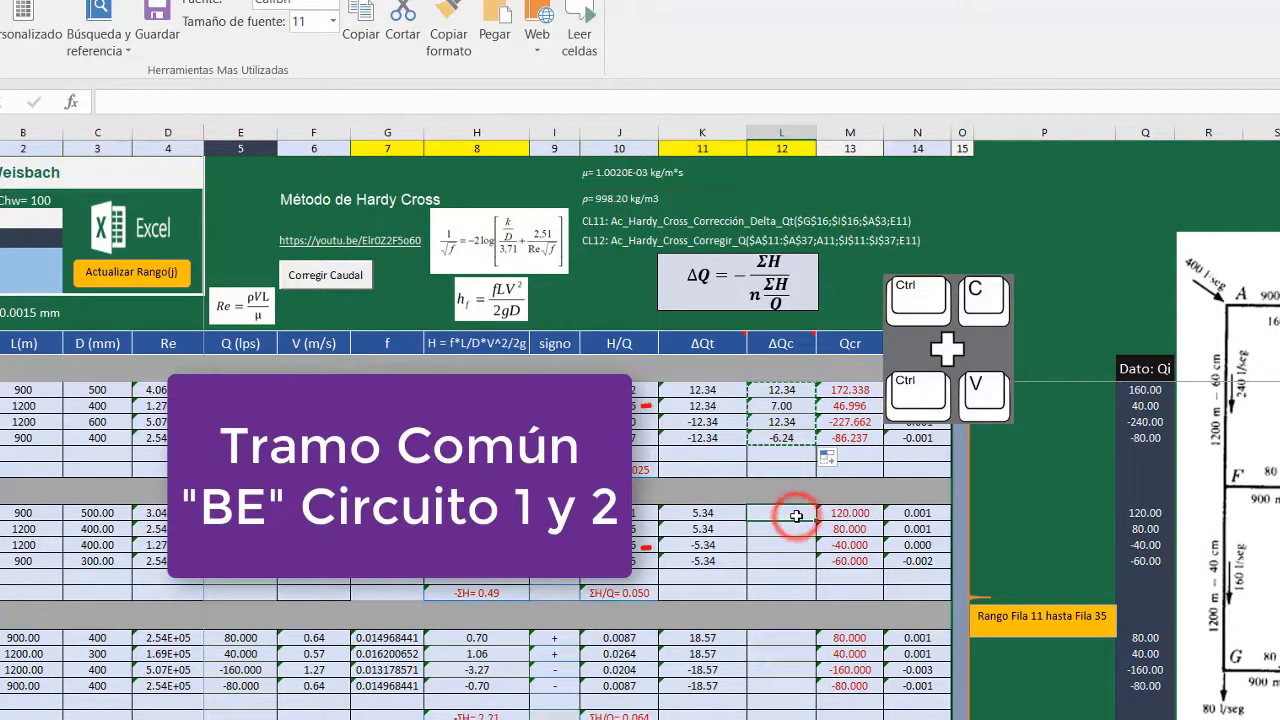
{"action": "key", "text": "shift+Down"}
{"action": "key", "text": "shift+Down"}
{"action": "key", "text": "shift+Down"}
{"action": "left_click", "coordinate": [797, 636]}
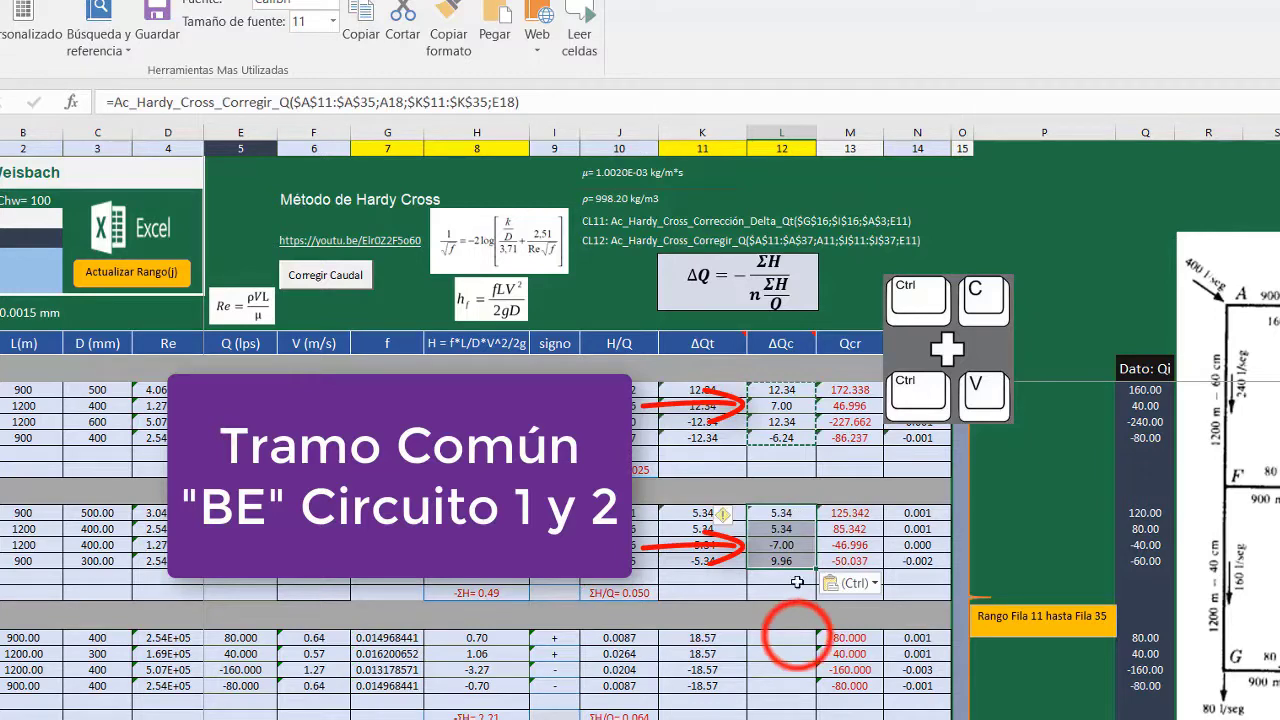
{"action": "key", "text": "ctrl+v"}
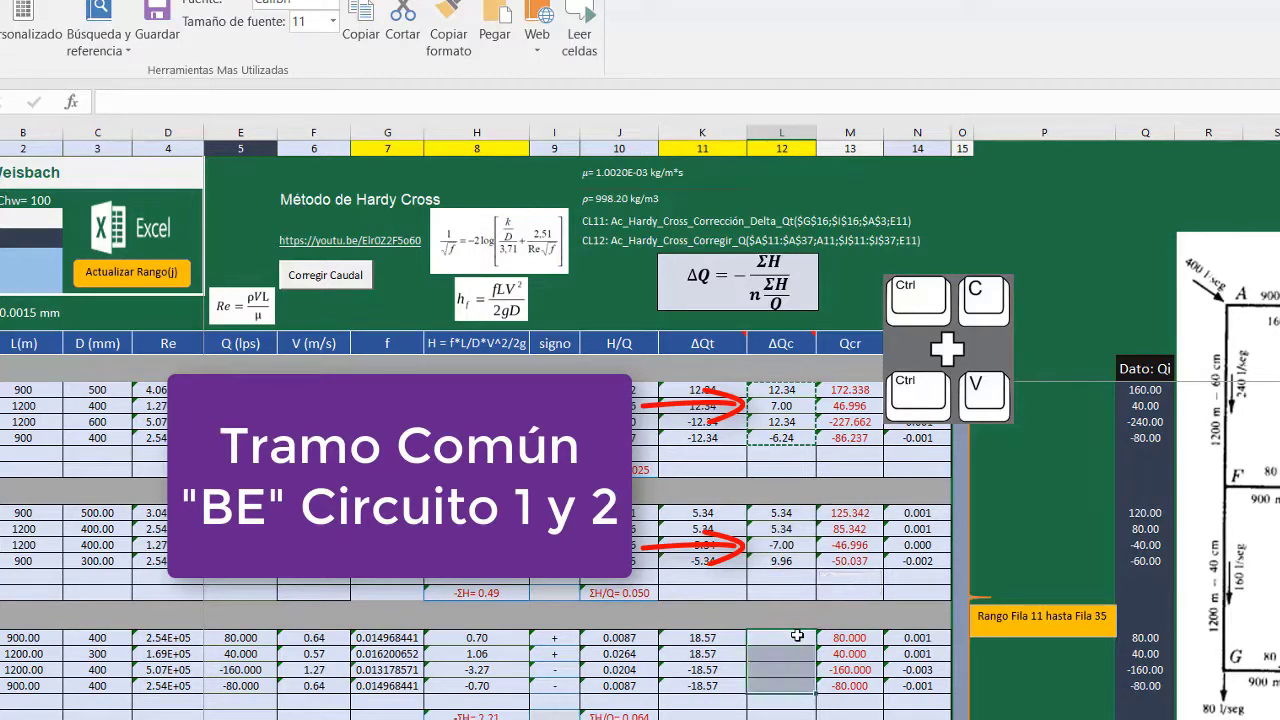
- Paste the copied ΔQc formulas into L32:L35 for Circuit 4 and end the copy mode
{"action": "scroll", "coordinate": [797, 636], "scroll_direction": "down", "scroll_amount": 2}
{"action": "scroll", "coordinate": [797, 636], "scroll_direction": "down", "scroll_amount": 1}
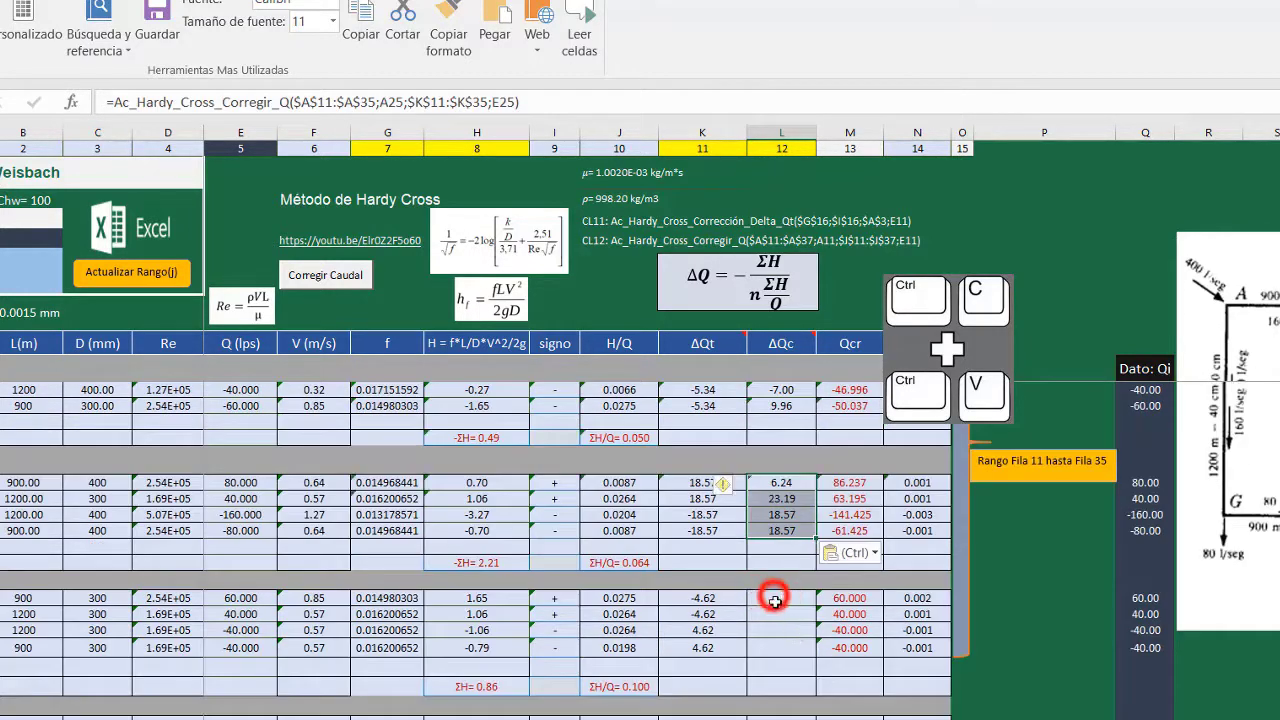
{"action": "left_click", "coordinate": [773, 596]}
{"action": "key", "text": "ctrl+v"}
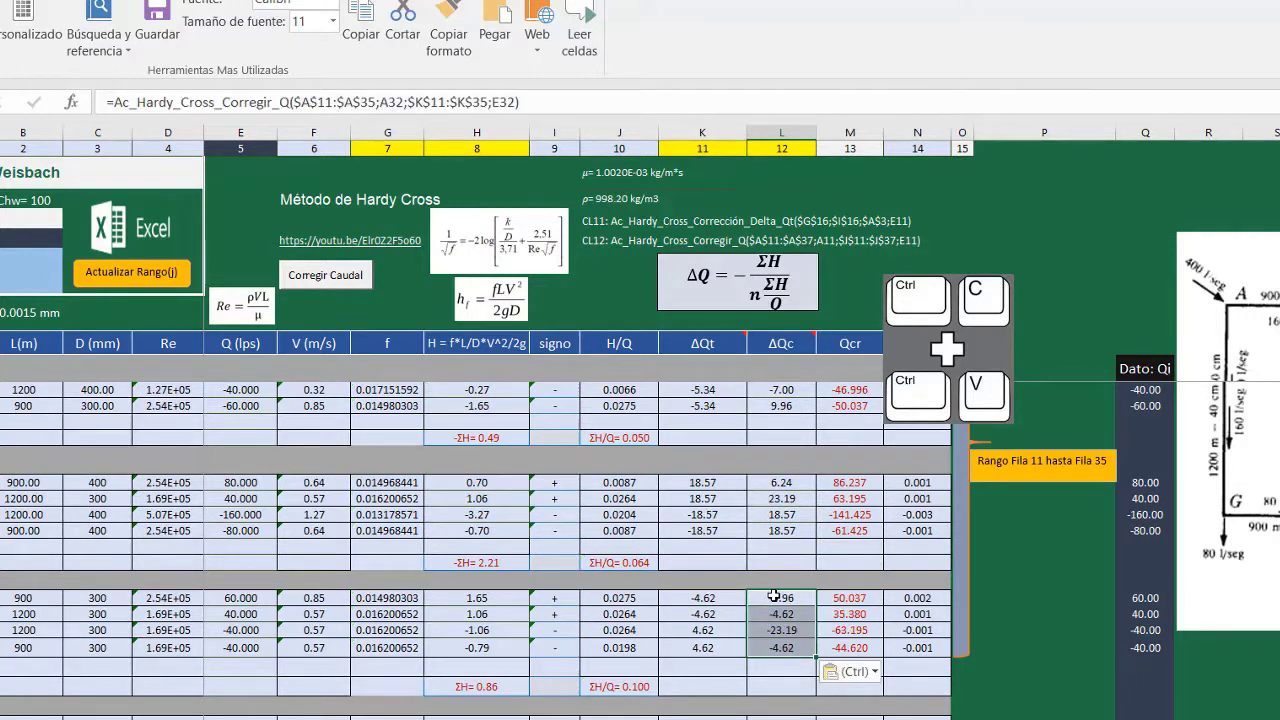
{"action": "scroll", "coordinate": [773, 596], "scroll_direction": "up", "scroll_amount": 3}
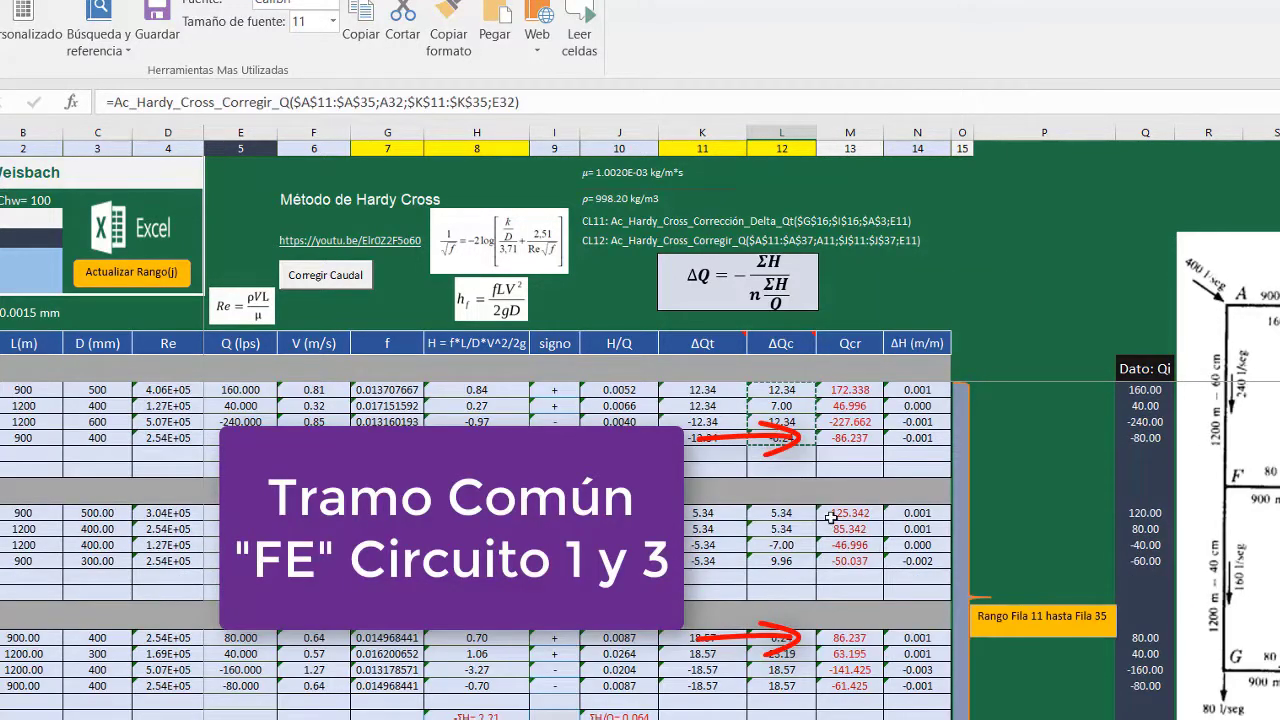
{"action": "key", "text": "Escape"}
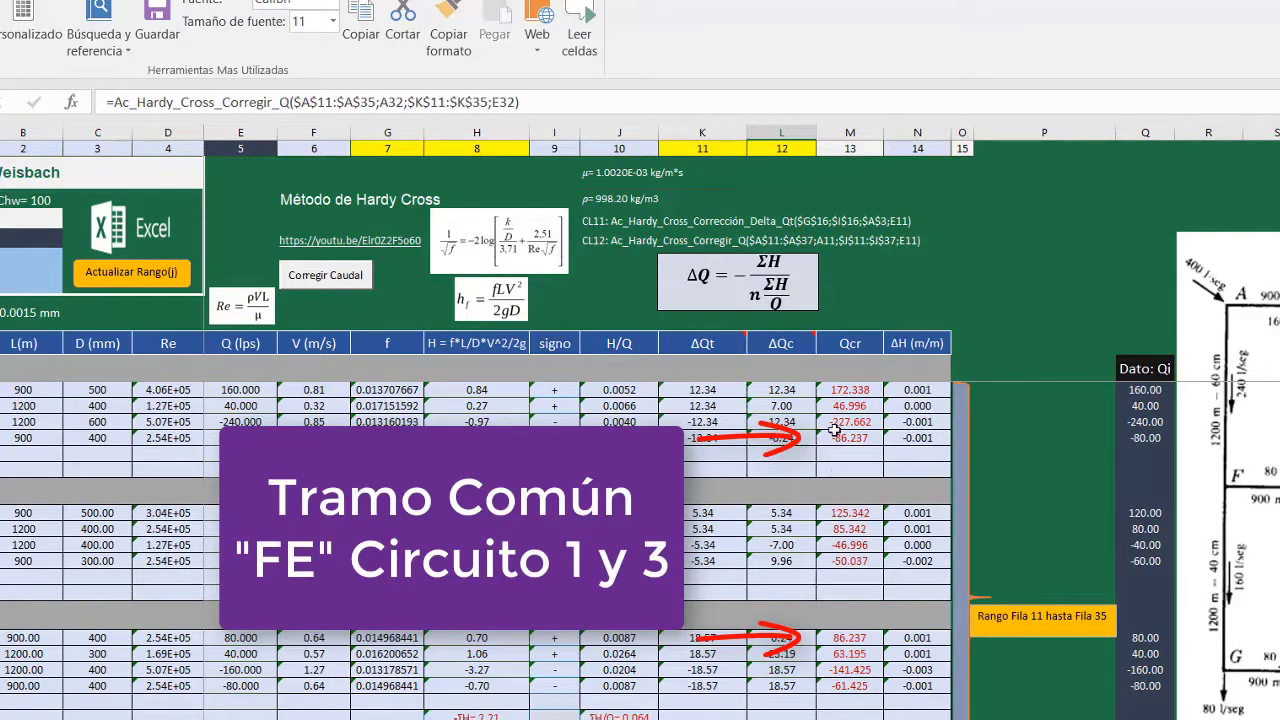
{"action": "left_click", "coordinate": [341, 324]}
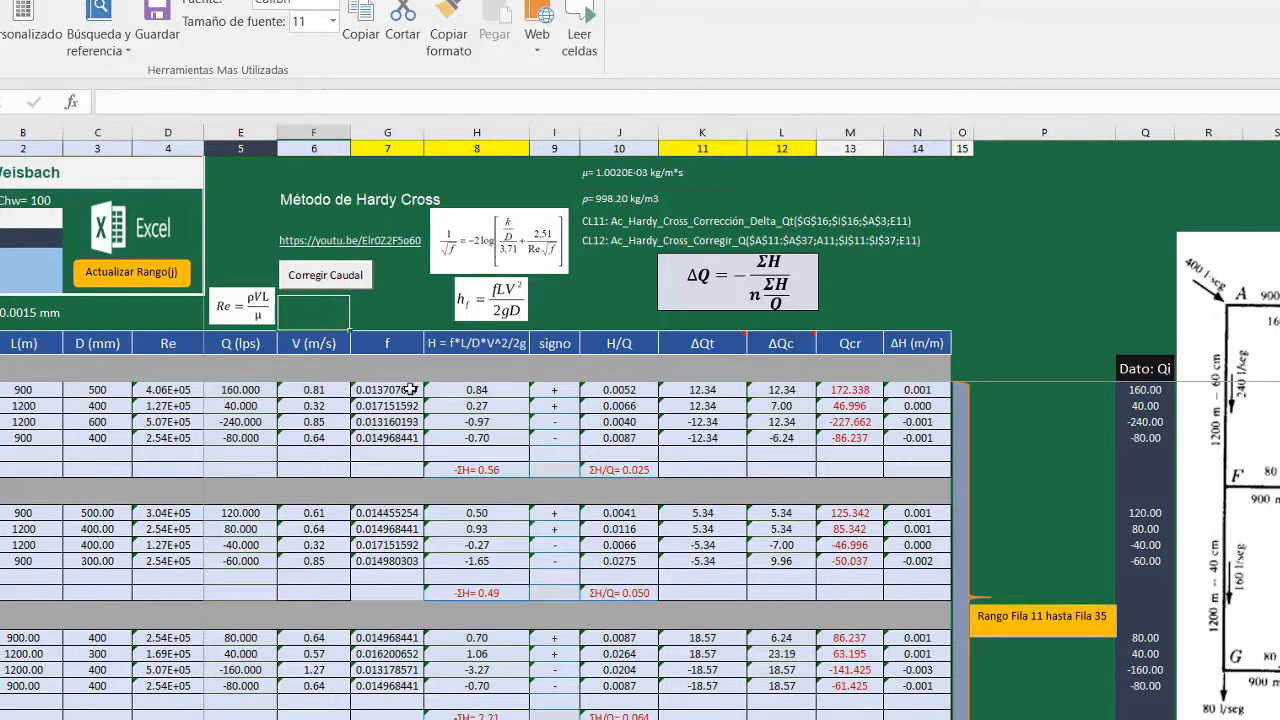
{"action": "left_click", "coordinate": [243, 392]}
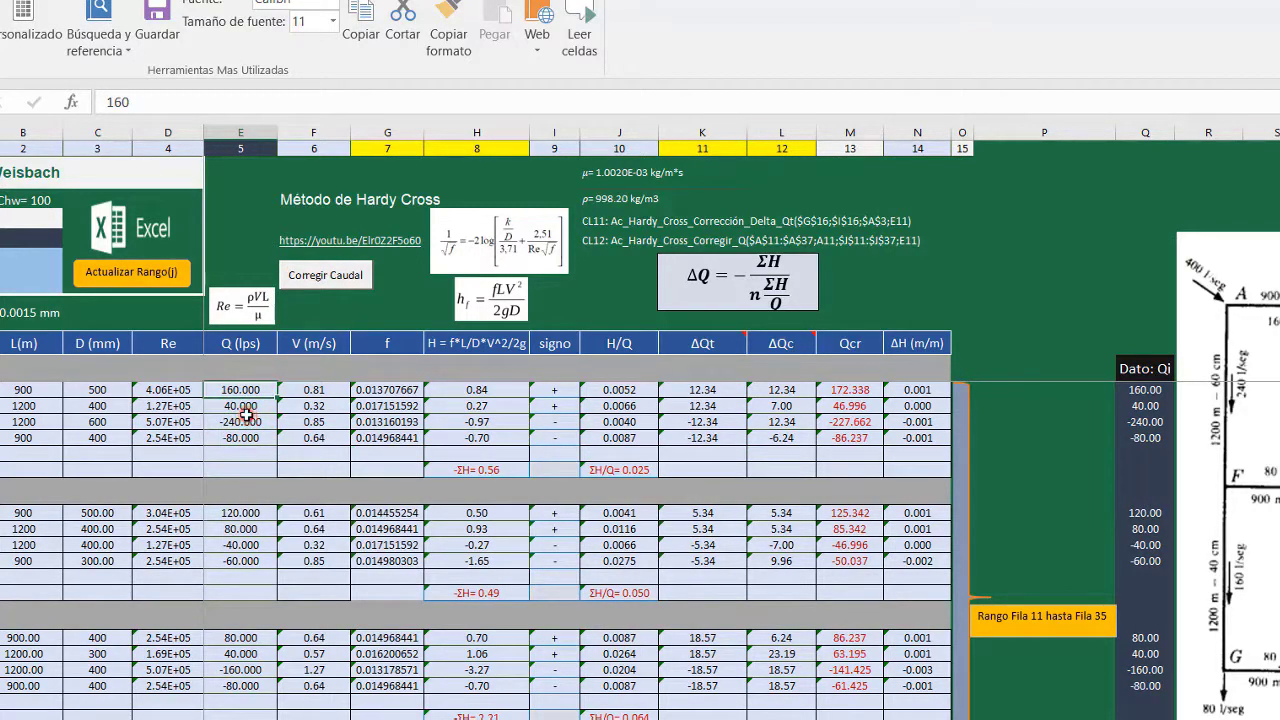
{"action": "left_click", "coordinate": [244, 421]}
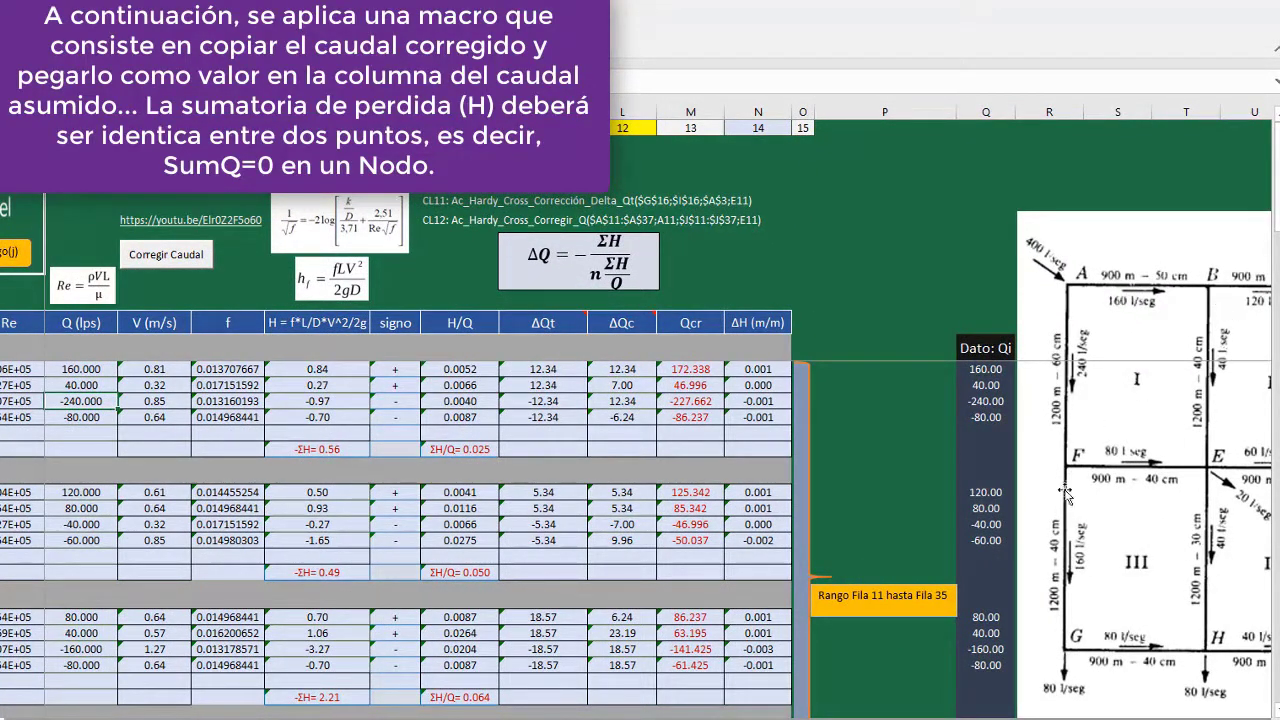
- Run the Corregir Caudal macro repeatedly to replace the assumed flows with the corrected ones until the circuits' ΣH reaches 0.00
{"action": "left_click", "coordinate": [185, 276]}
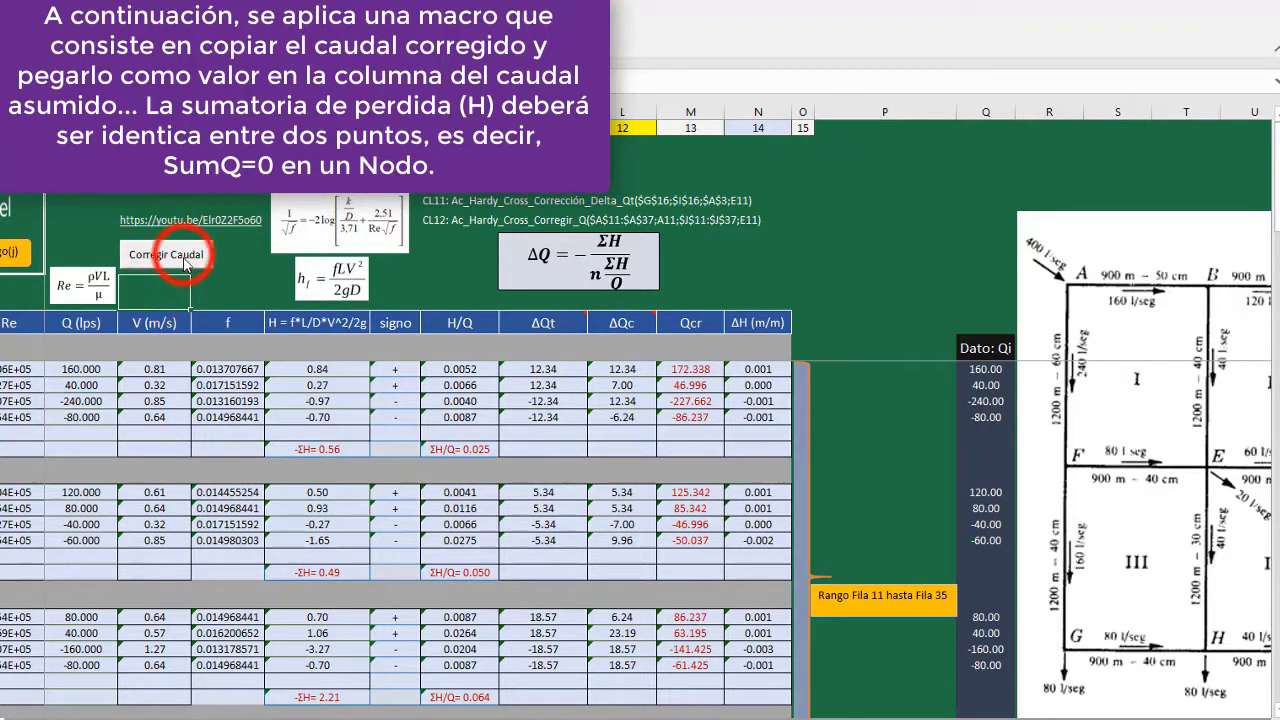
{"action": "left_click", "coordinate": [182, 255]}
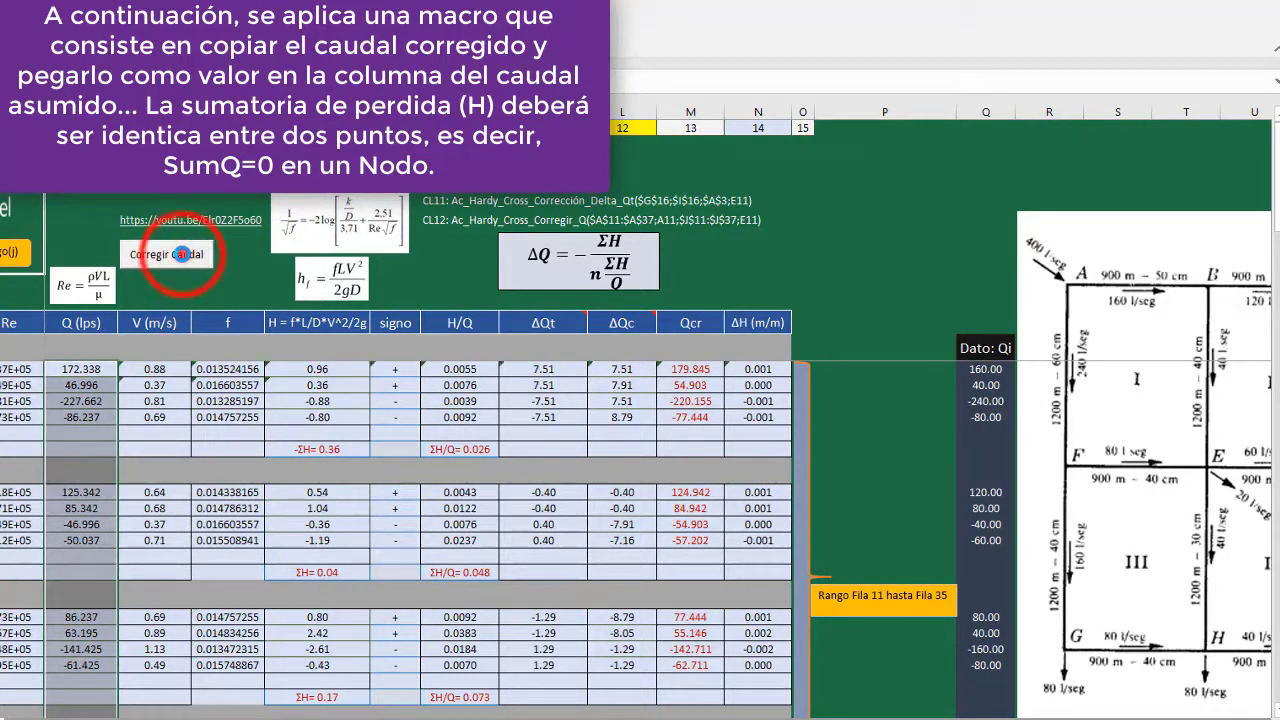
{"action": "left_click", "coordinate": [181, 255]}
{"action": "left_click", "coordinate": [181, 255]}
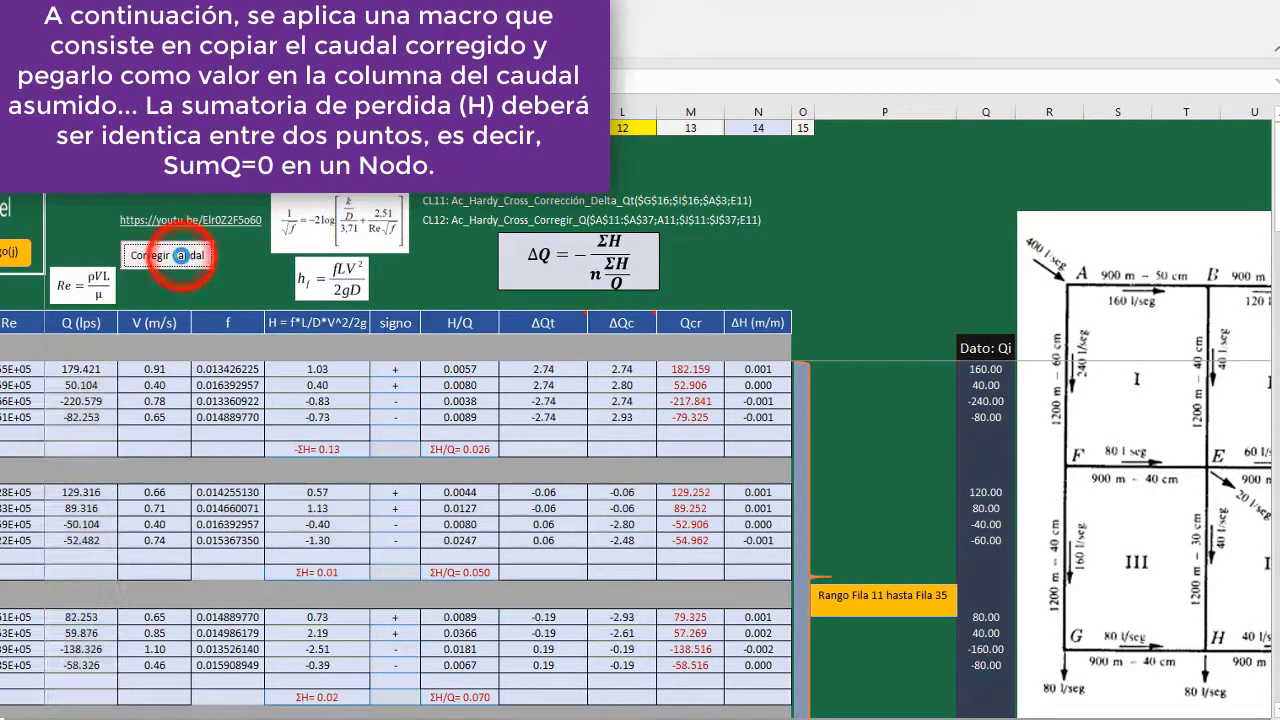
{"action": "left_click", "coordinate": [181, 255]}
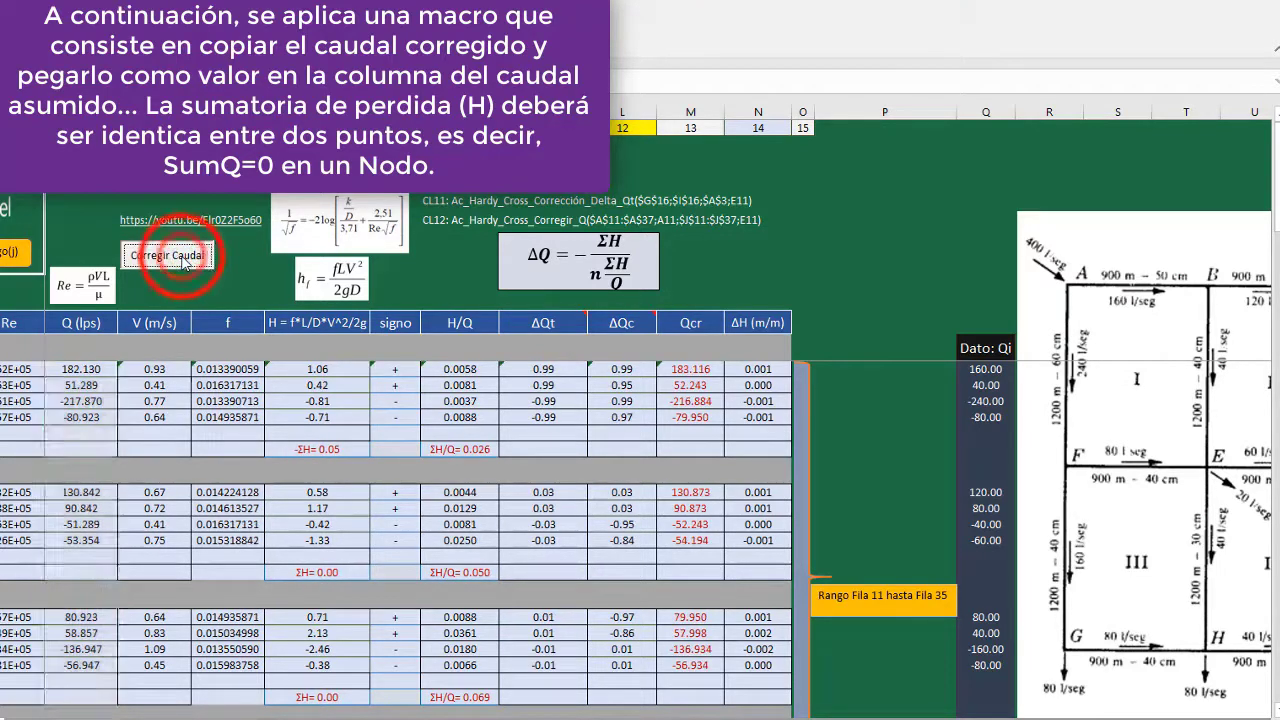
{"action": "left_click", "coordinate": [182, 258]}
{"action": "left_click", "coordinate": [182, 258]}
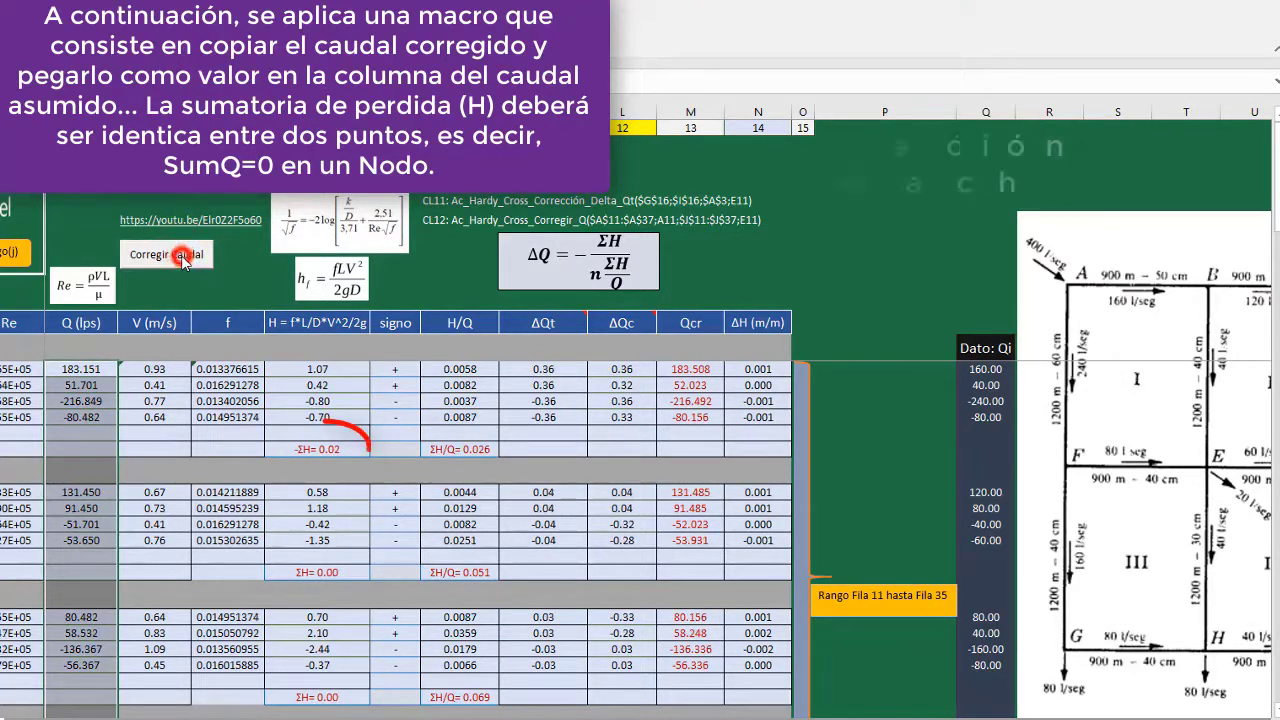
{"action": "left_click", "coordinate": [183, 260]}
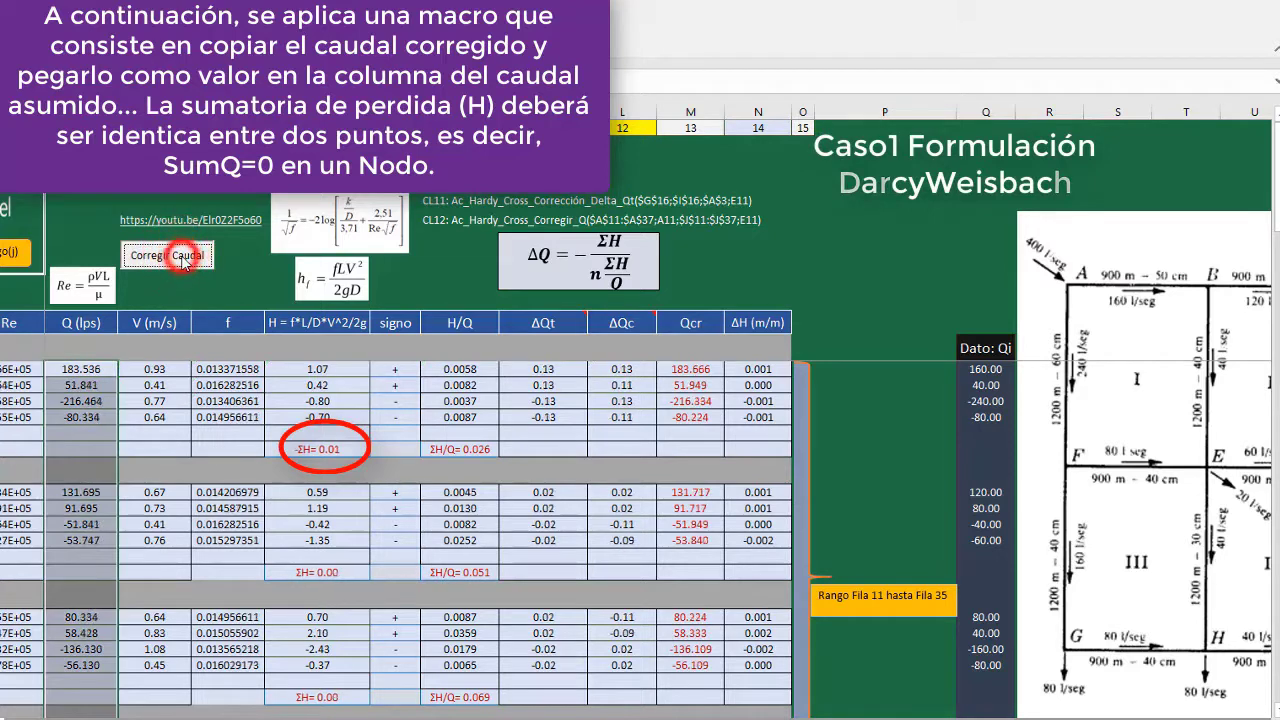
{"action": "left_click", "coordinate": [184, 261]}
{"action": "left_click", "coordinate": [183, 260]}
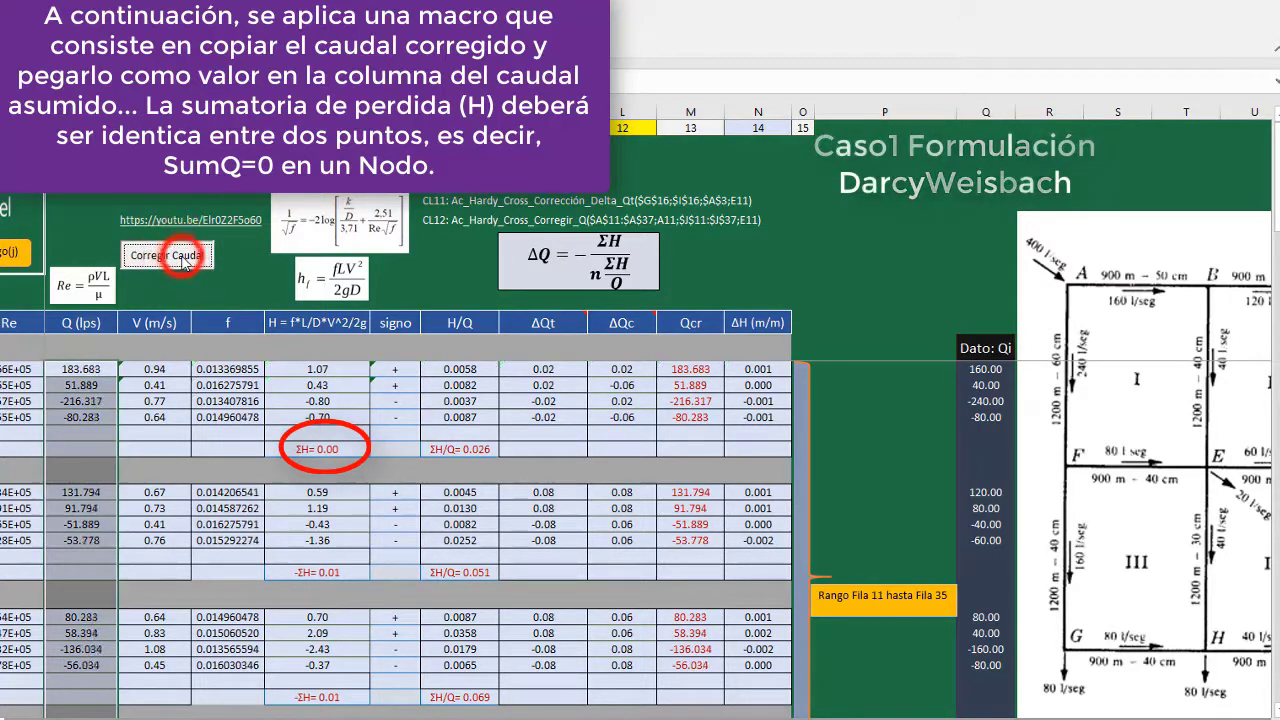
{"action": "left_click", "coordinate": [183, 260]}
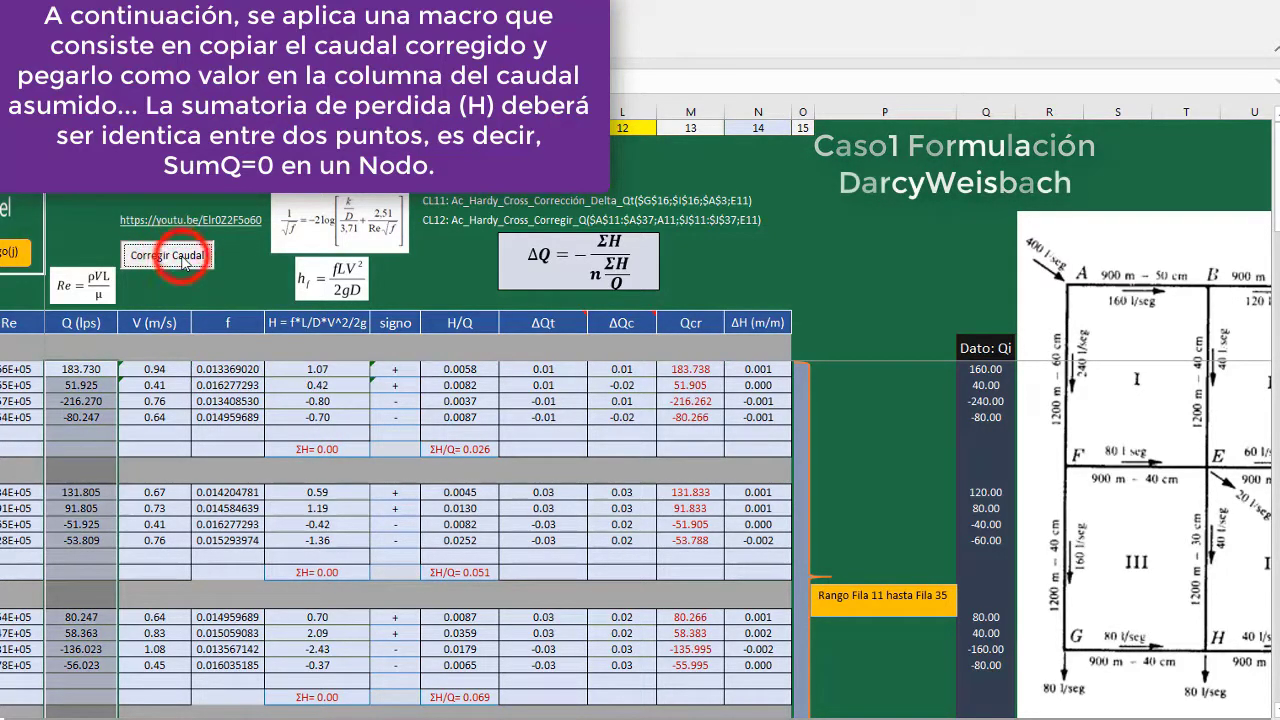
- Keep running the Corregir Caudal macro until the ΔQt and ΔQc corrections reach 0.00 in every circuit
{"action": "left_click", "coordinate": [183, 260]}
{"action": "left_click", "coordinate": [183, 260]}
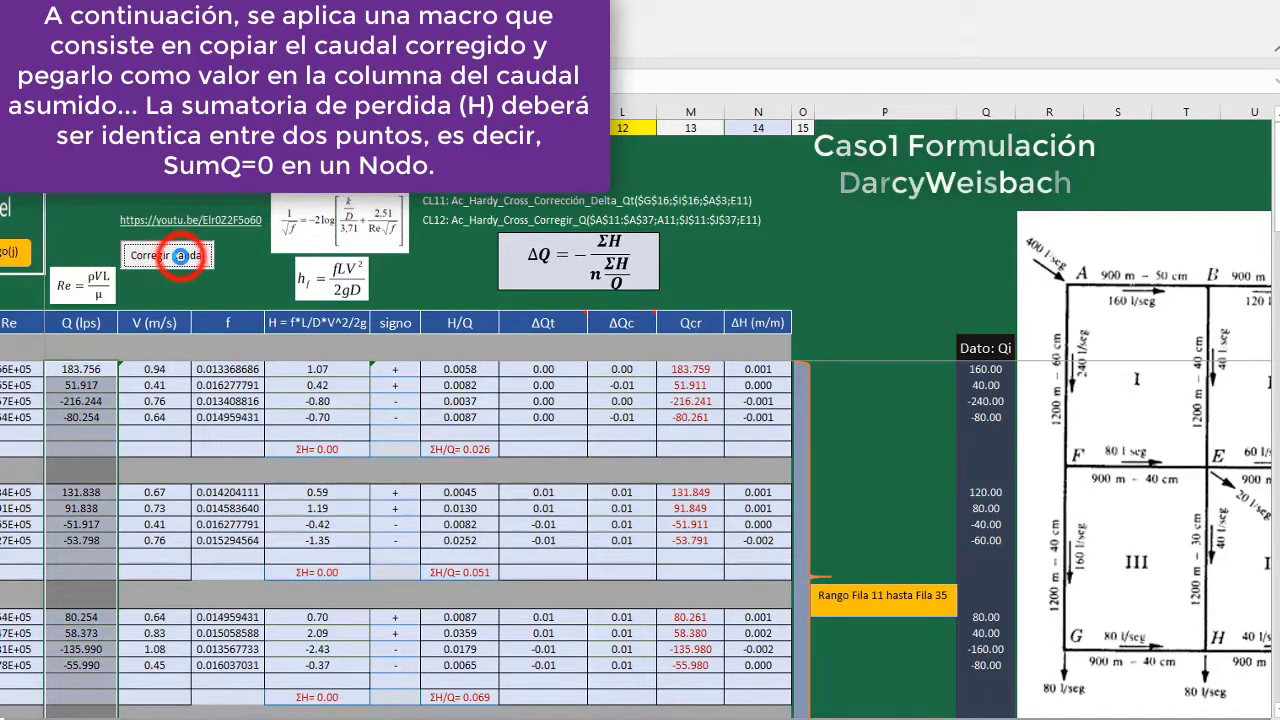
{"action": "left_click", "coordinate": [181, 258]}
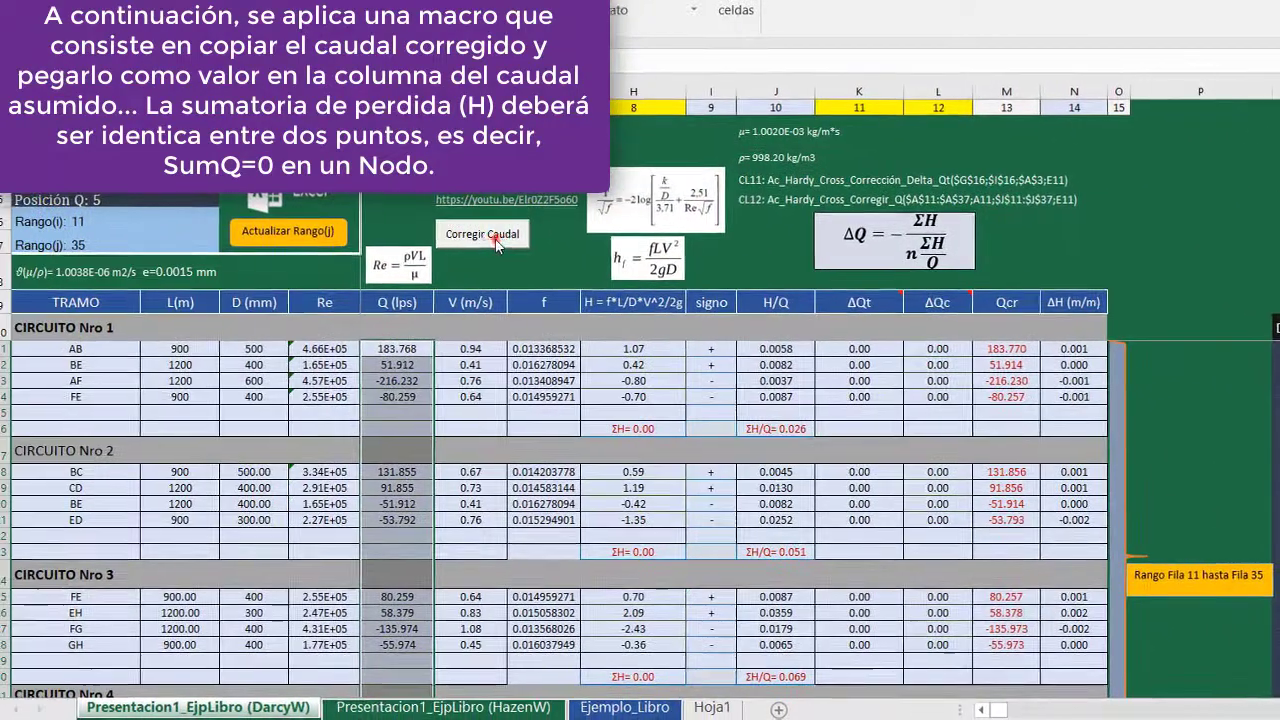
{"action": "left_click", "coordinate": [181, 260]}
{"action": "left_click", "coordinate": [499, 243]}
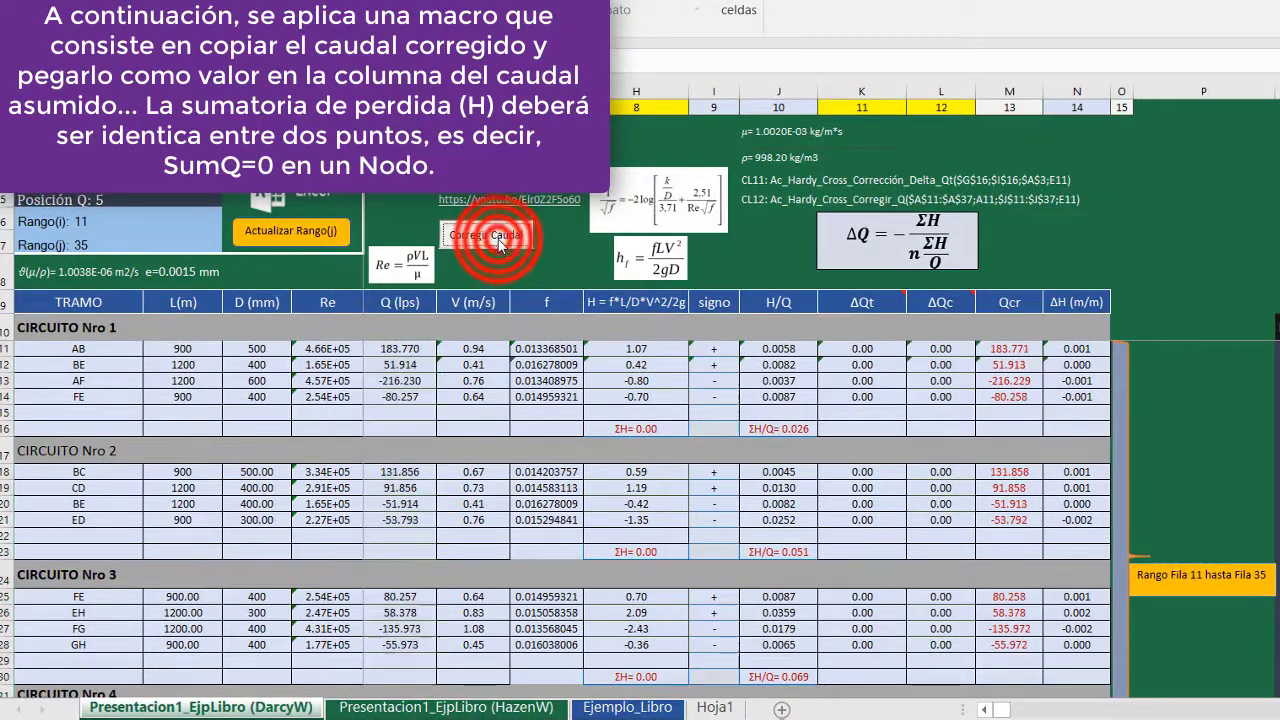
{"action": "left_click", "coordinate": [497, 238]}
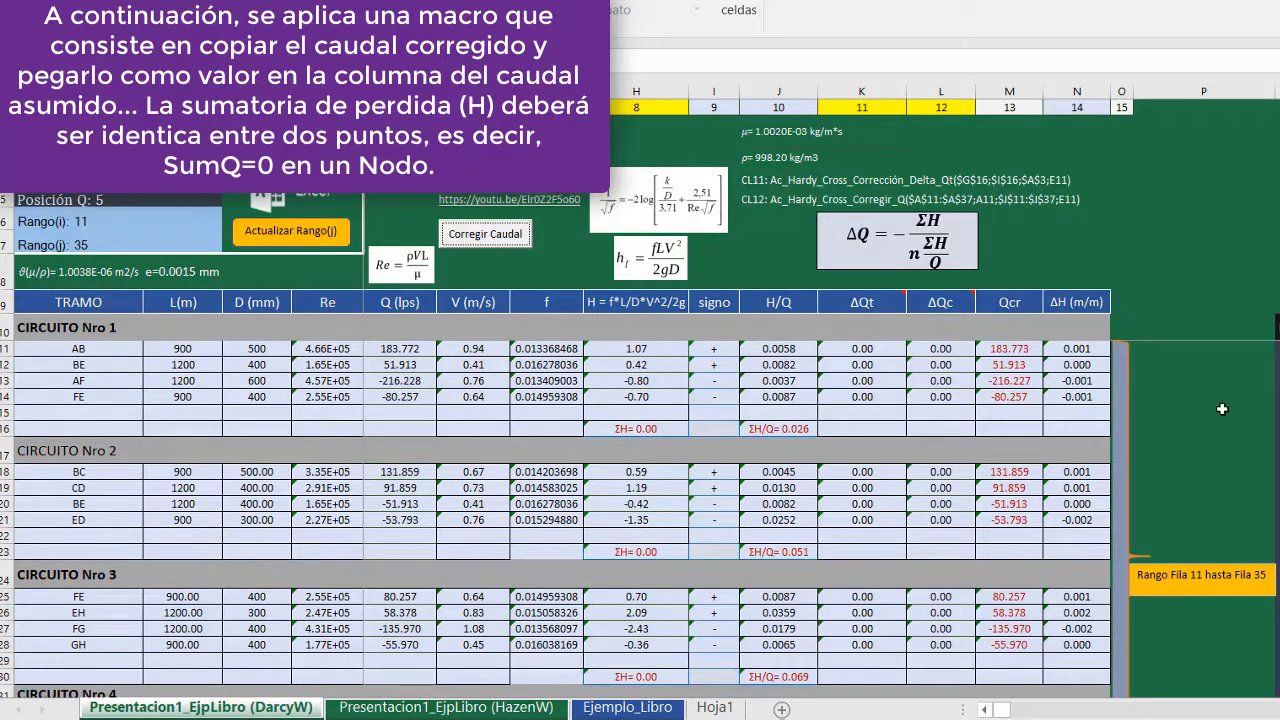
- Review the balanced results through Circuit 4 and inspect the final flows in the Q (lps) column from E11 down
{"action": "scroll", "coordinate": [1235, 425], "scroll_direction": "down", "scroll_amount": 3}
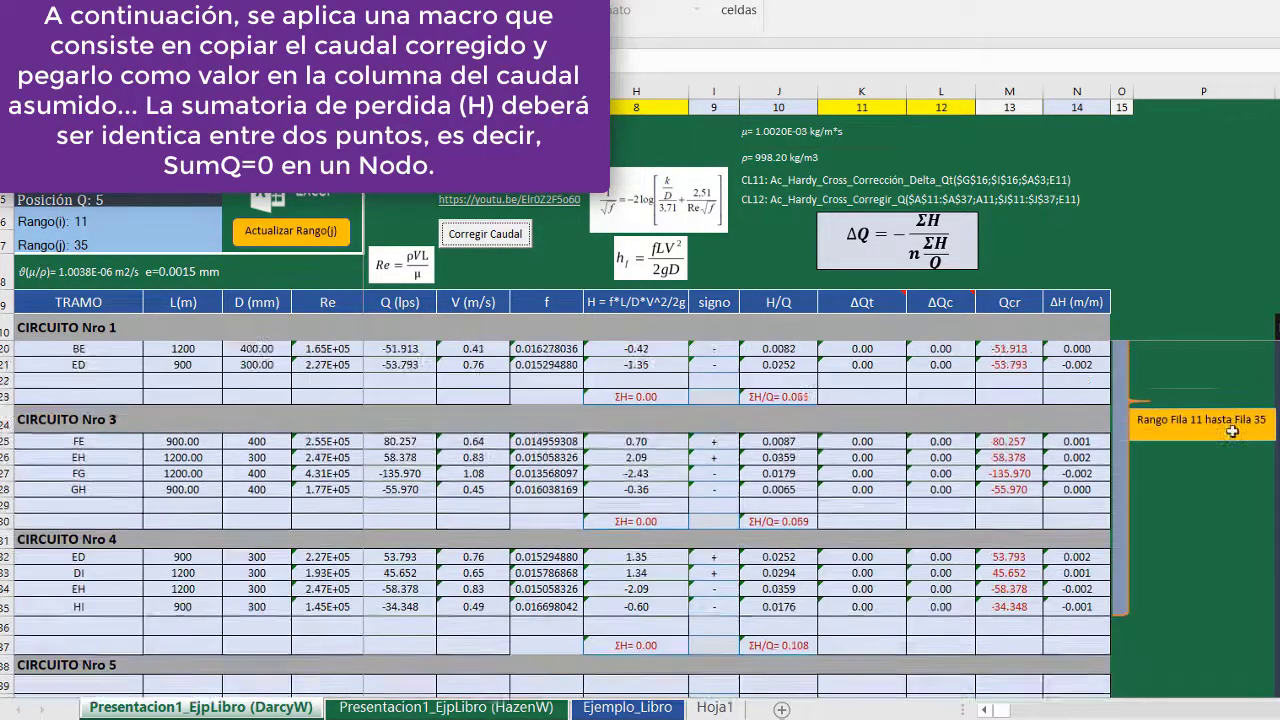
{"action": "scroll", "coordinate": [1232, 431], "scroll_direction": "up", "scroll_amount": 3}
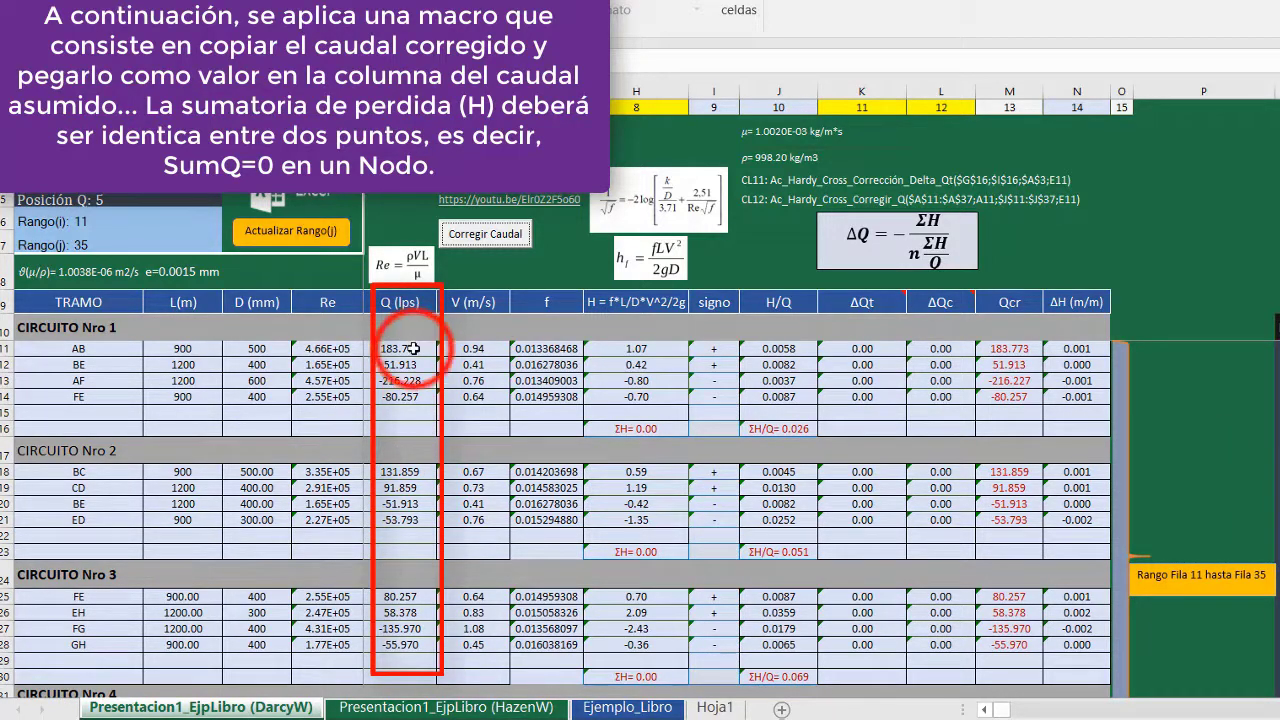
{"action": "mouse_move", "coordinate": [413, 344]}
{"action": "left_mouse_down"}
{"action": "mouse_move", "coordinate": [422, 707]}
{"action": "mouse_move", "coordinate": [430, 560]}
{"action": "left_mouse_up"}
{"action": "scroll", "coordinate": [430, 480], "scroll_direction": "up", "scroll_amount": 4}
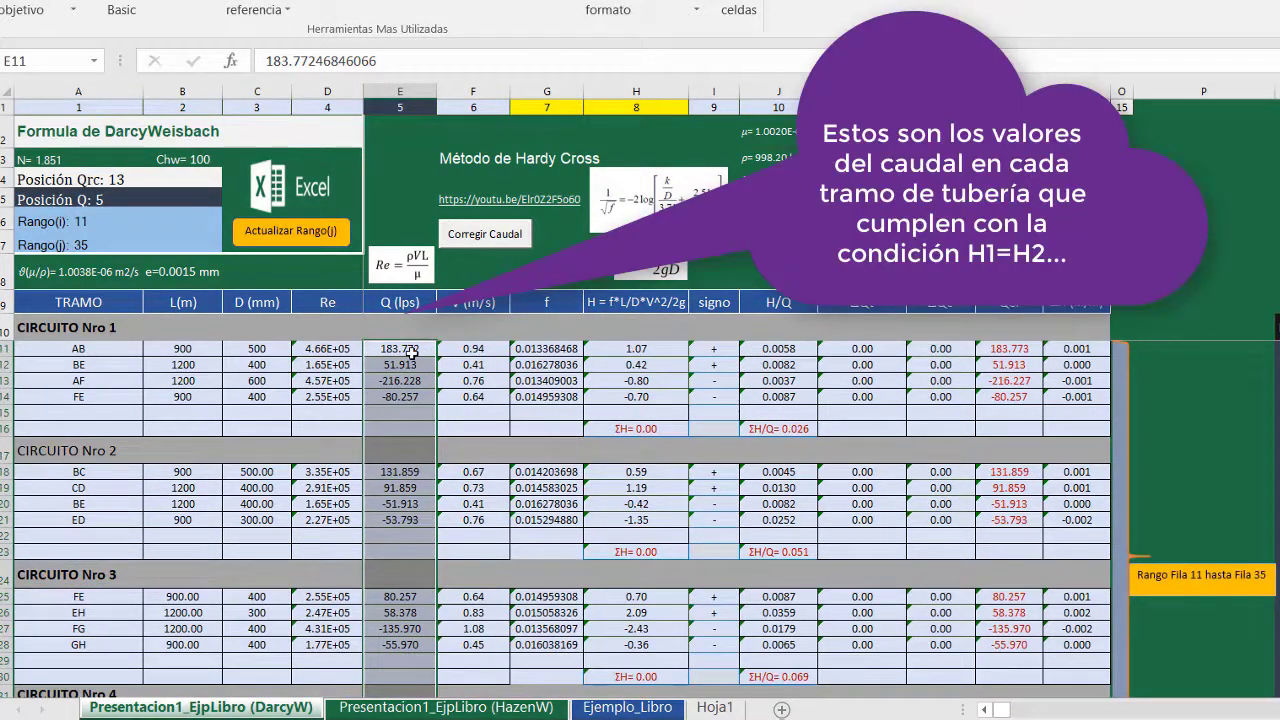
{"action": "left_click", "coordinate": [479, 266]}
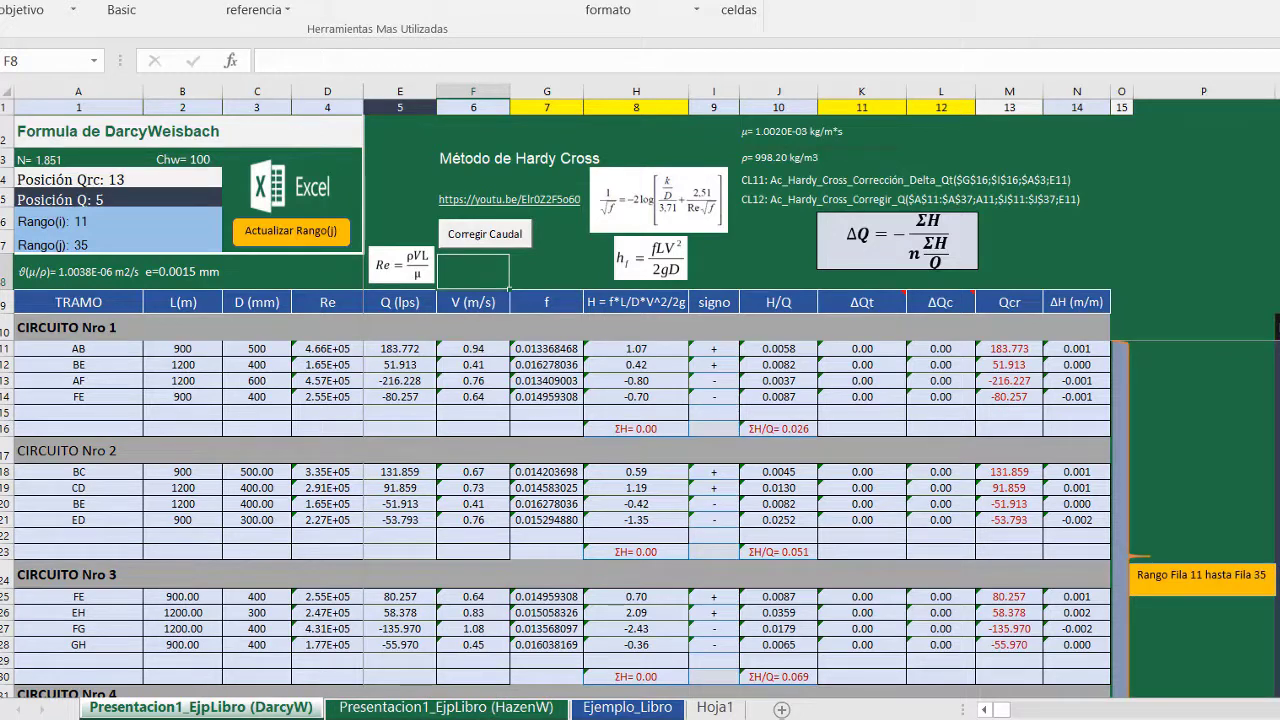
- On the Presentacion1_EjpLibro (HazenW) sheet, start Ac_Hardy_Cross_Factor_2_Agua_Potable_D_mm in D11 and open its function arguments
{"action": "left_click", "coordinate": [520, 708]}
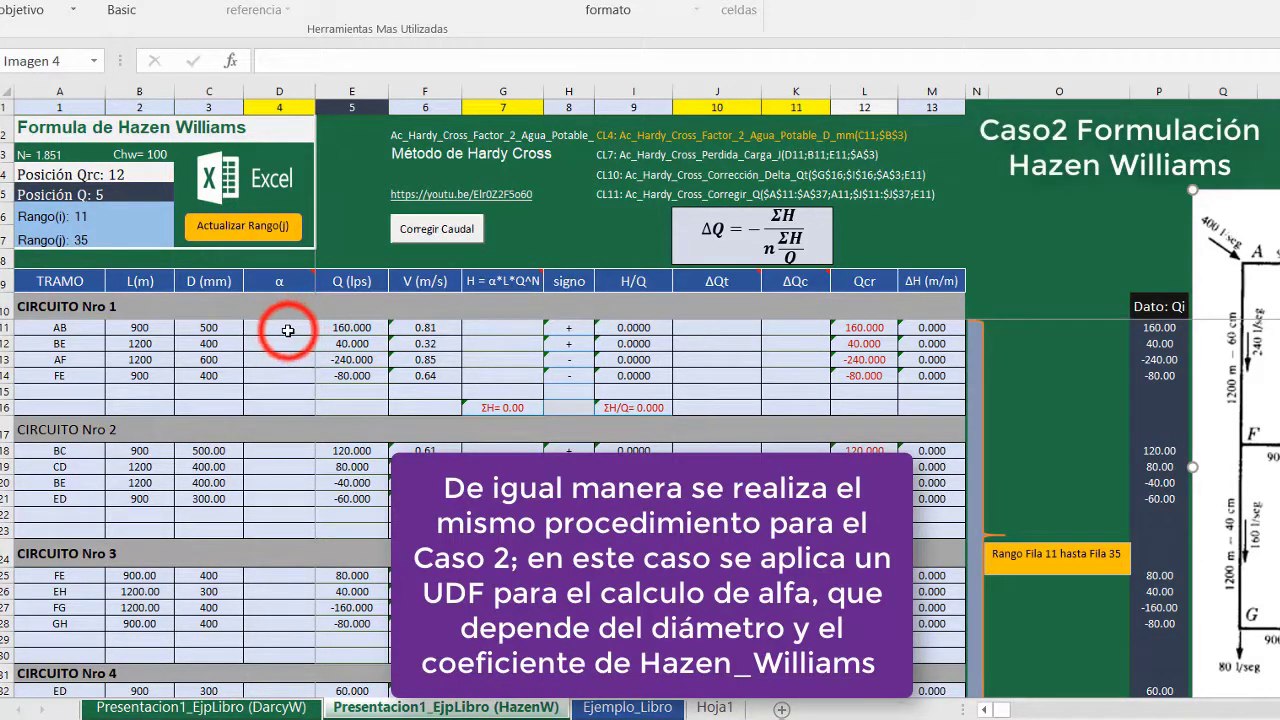
{"action": "left_click", "coordinate": [287, 330]}
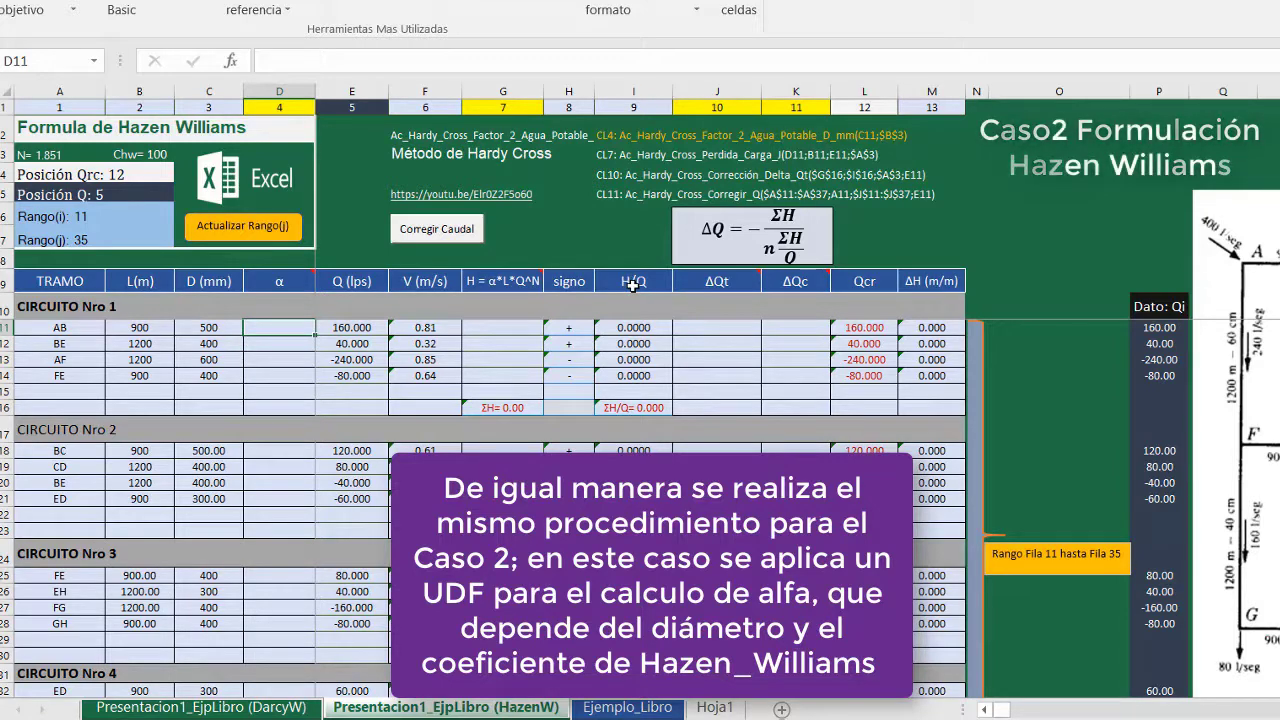
{"action": "type", "text": "="}
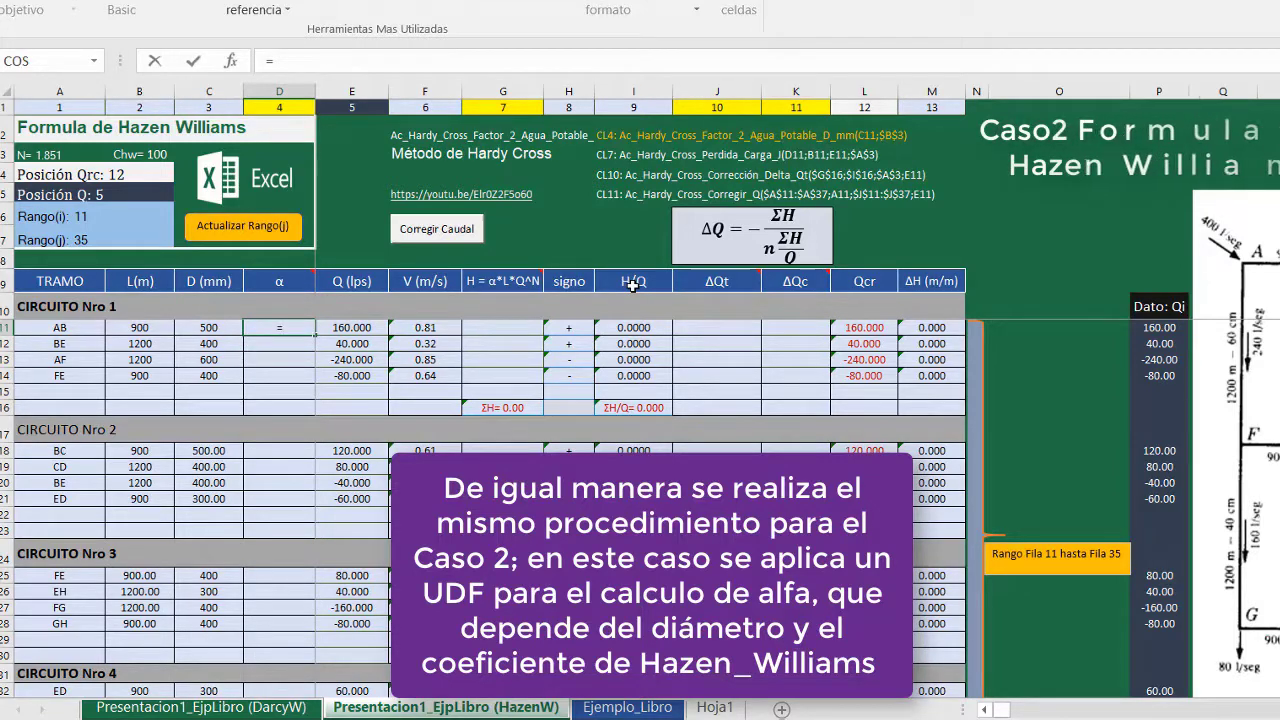
{"action": "type", "text": "ac"}
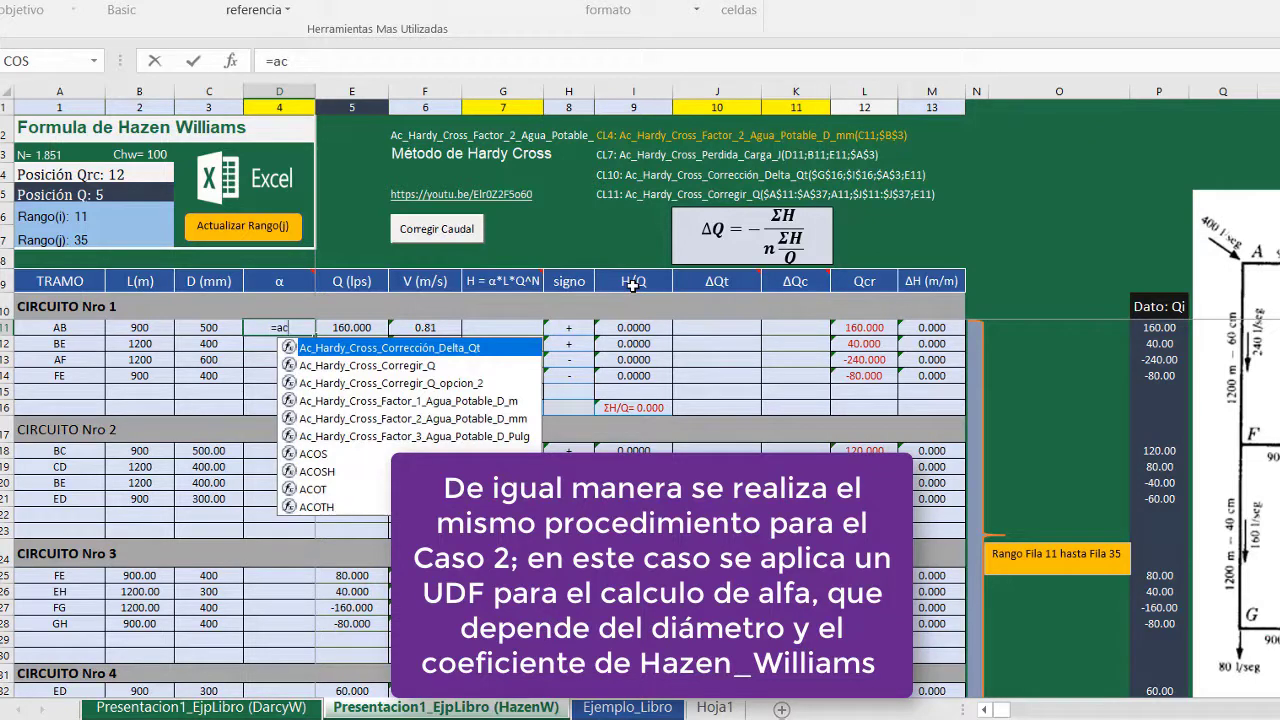
{"action": "left_click", "coordinate": [335, 418]}
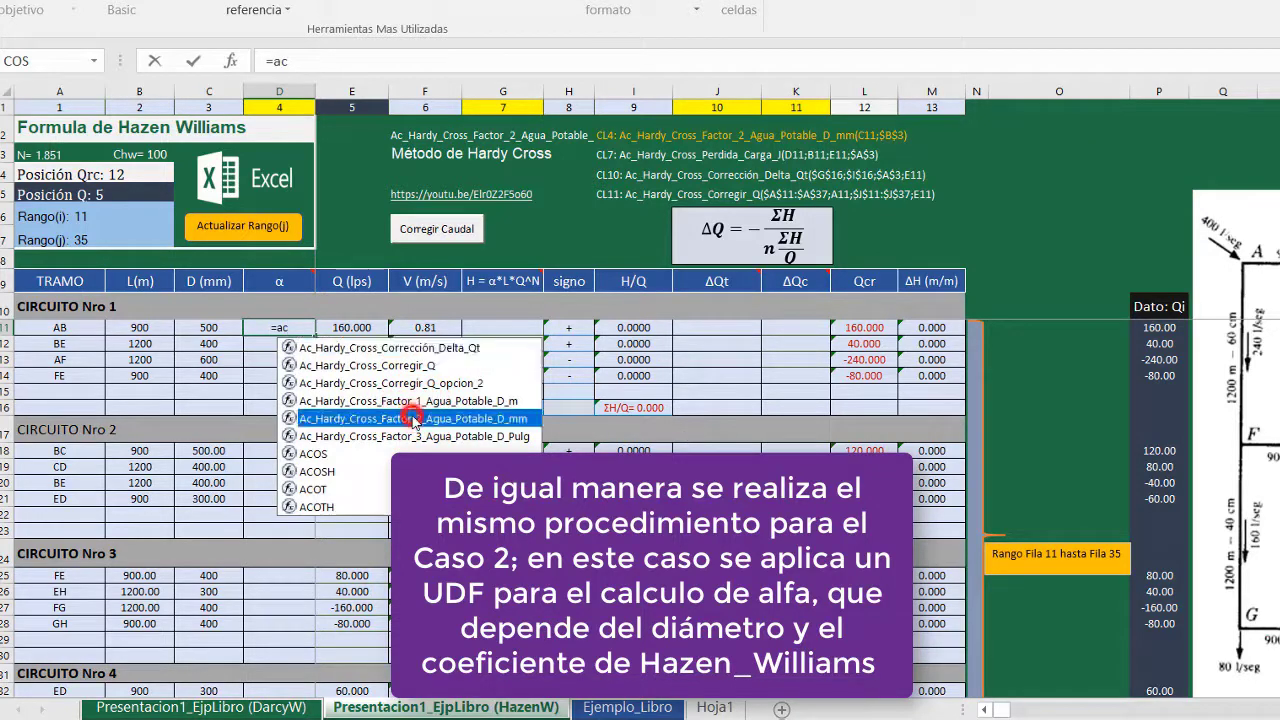
{"action": "double_click", "coordinate": [305, 419]}
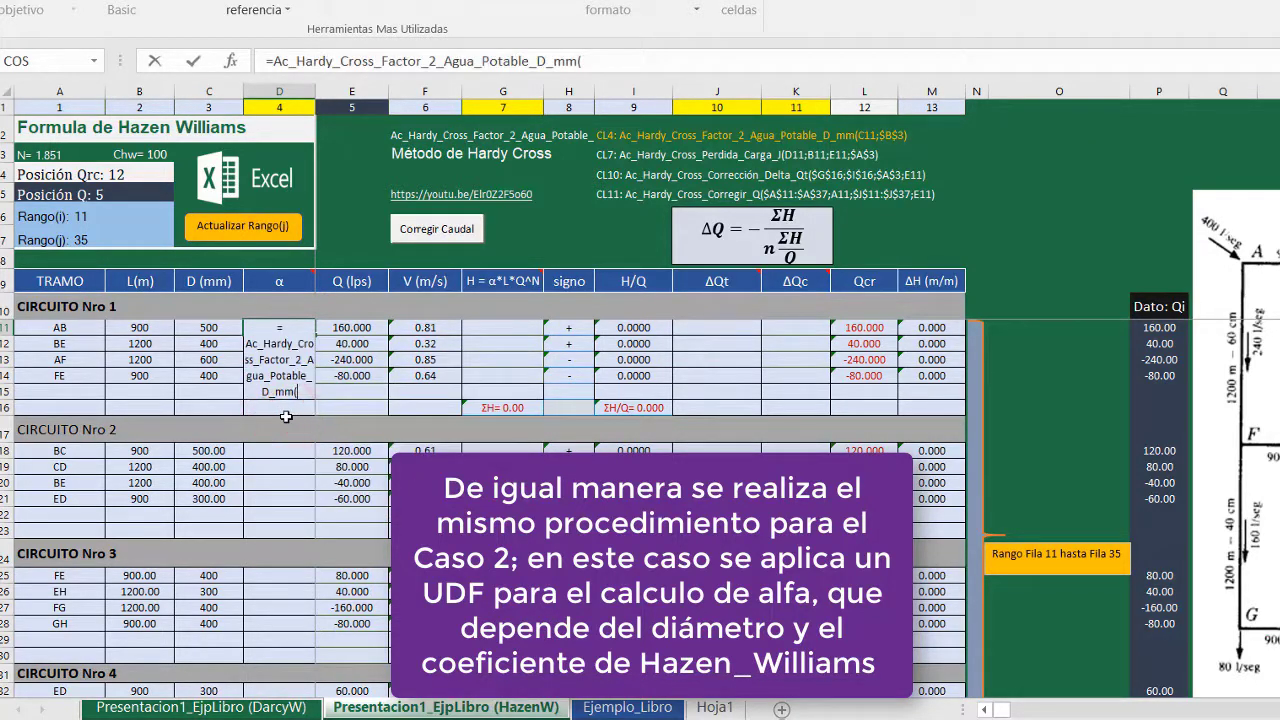
{"action": "left_click", "coordinate": [230, 62]}
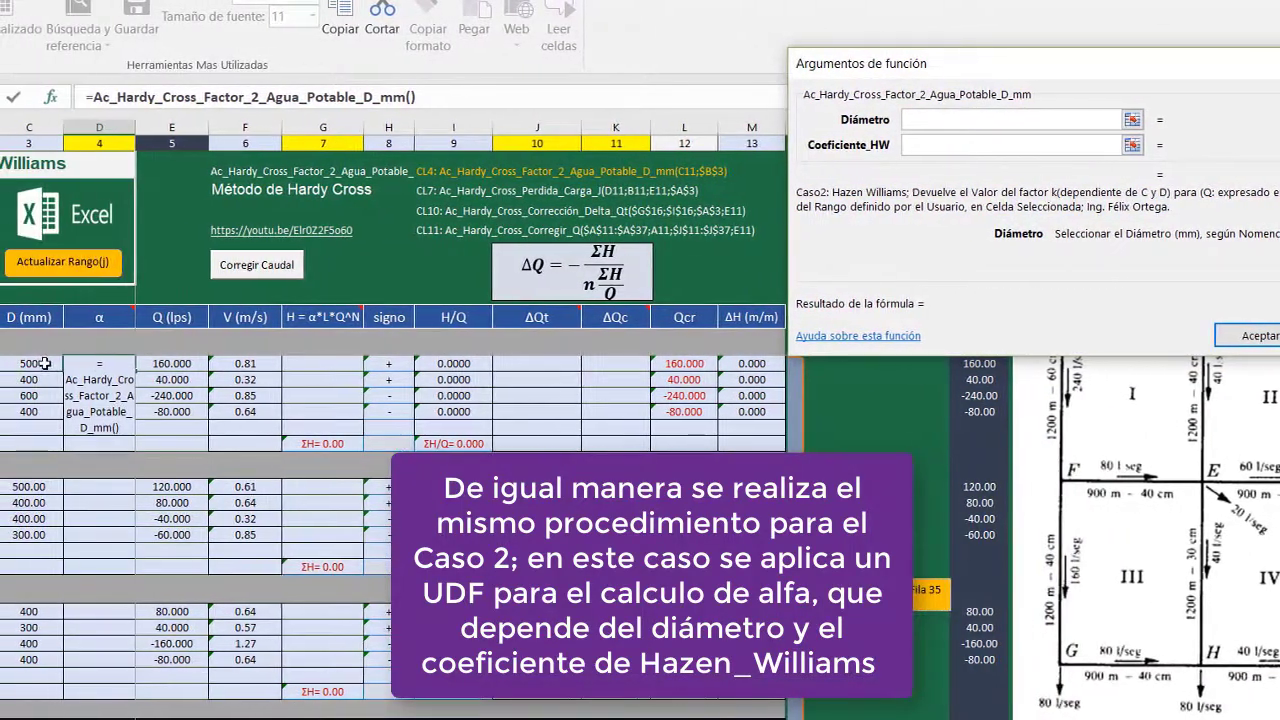
- Set Diámetro to C11 and Coeficiente_HW to $B$3, confirm the α formula and fill it down to D14
{"action": "left_click", "coordinate": [30, 365]}
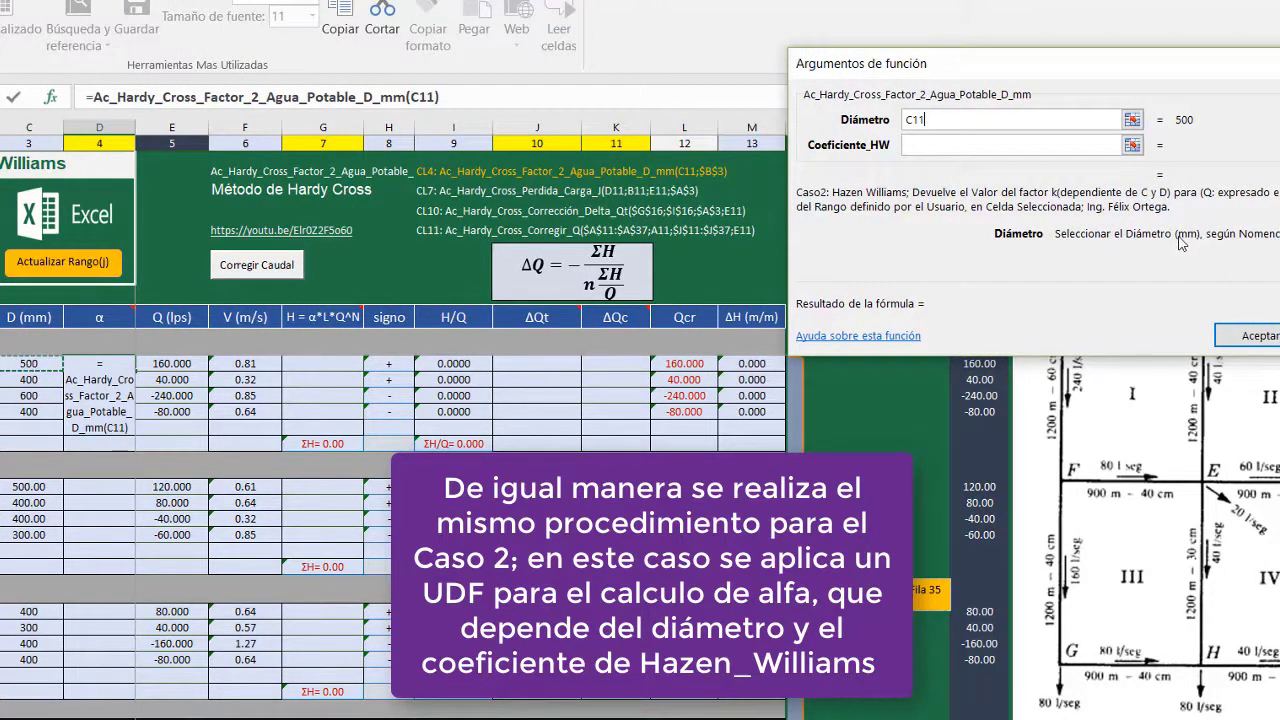
{"action": "left_click", "coordinate": [966, 147]}
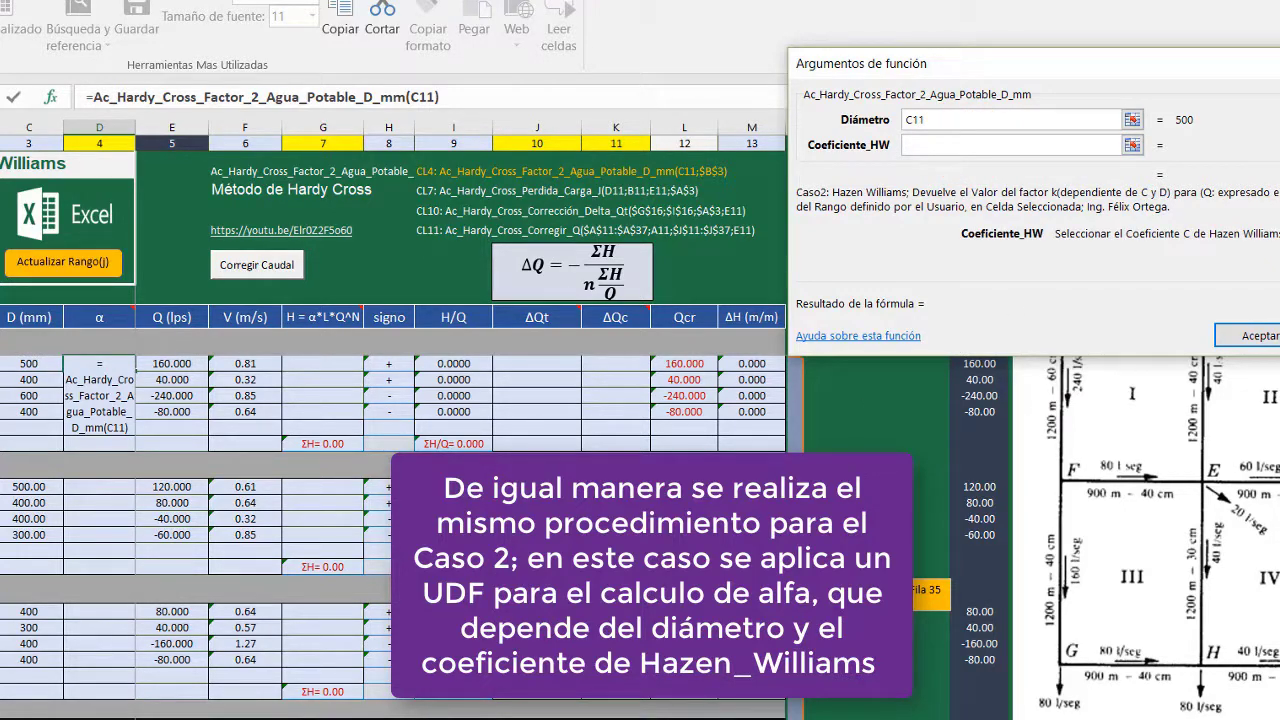
{"action": "type", "text": "B3"}
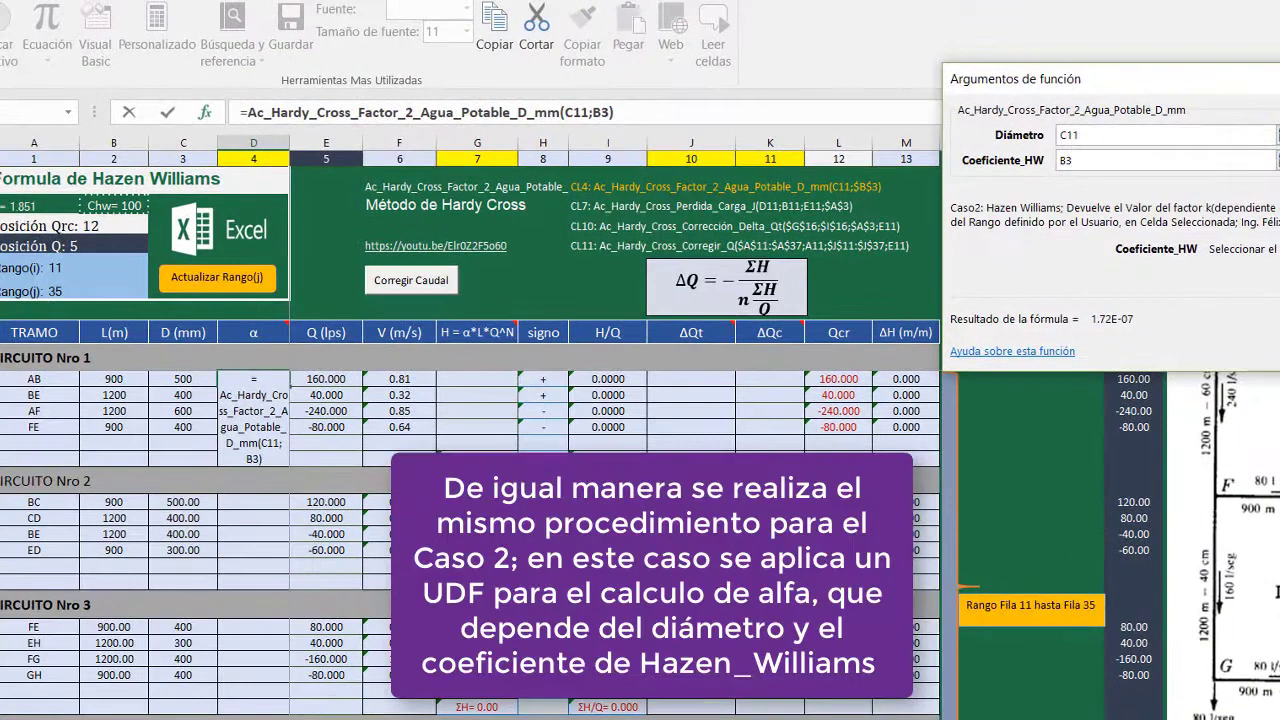
{"action": "key", "text": "F4"}
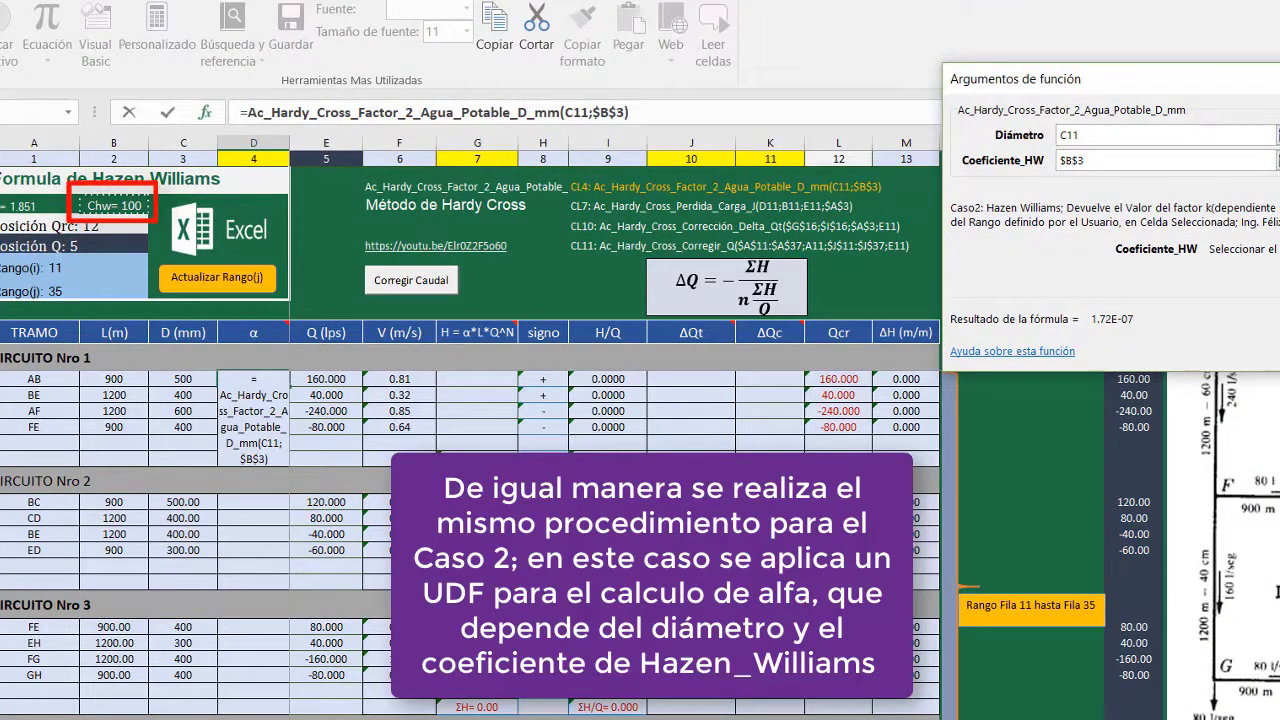
{"action": "left_click_drag", "start_coordinate": [1010, 78], "coordinate": [913, 92]}
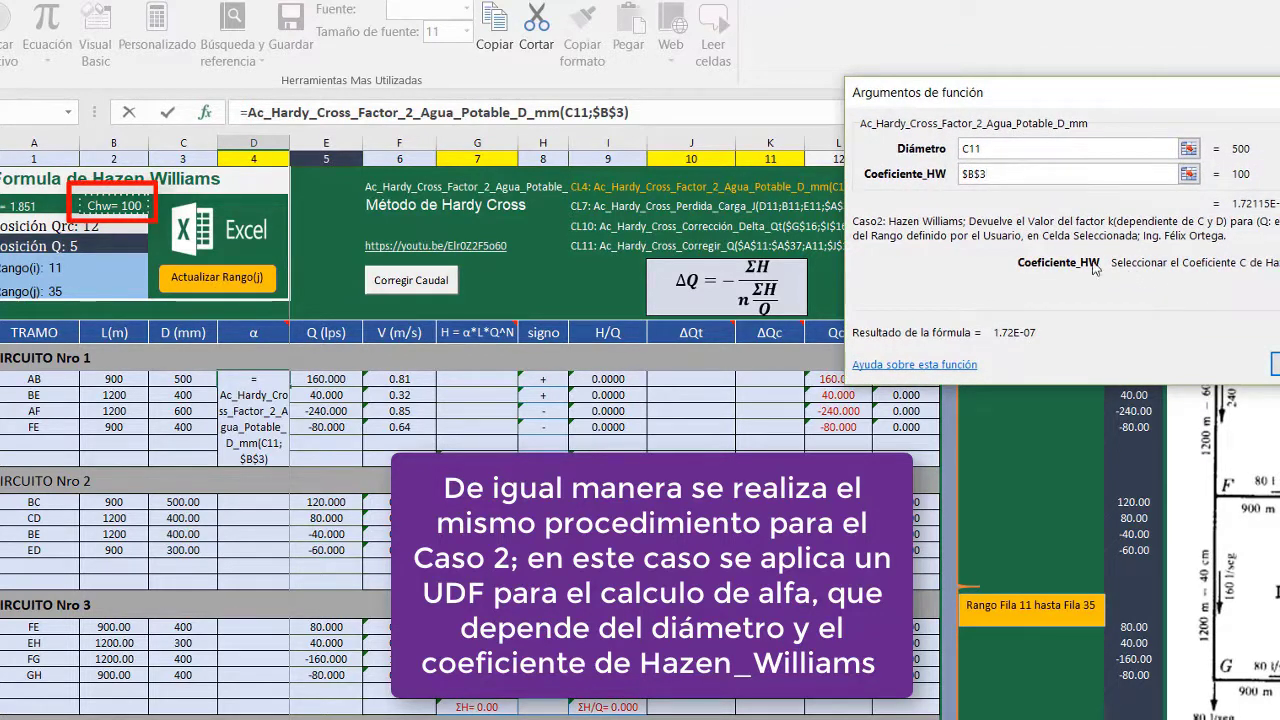
{"action": "key", "text": "Return"}
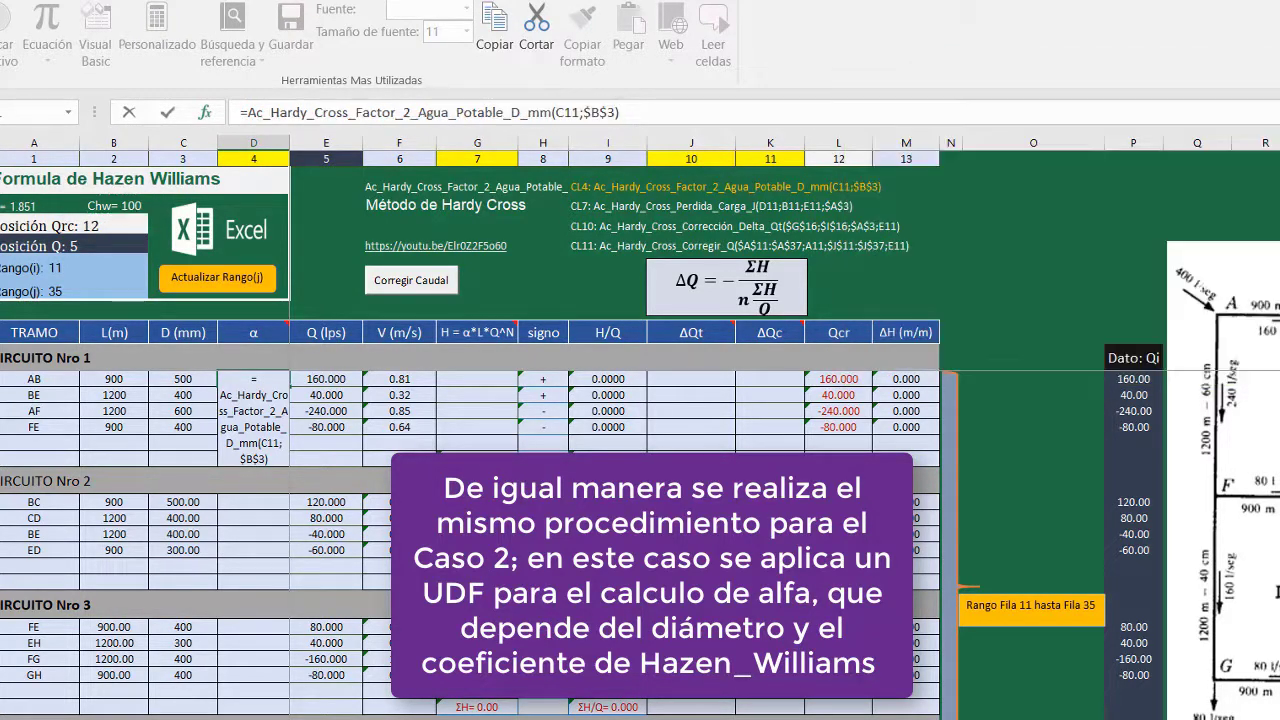
{"action": "left_click_drag", "start_coordinate": [288, 386], "coordinate": [284, 436]}
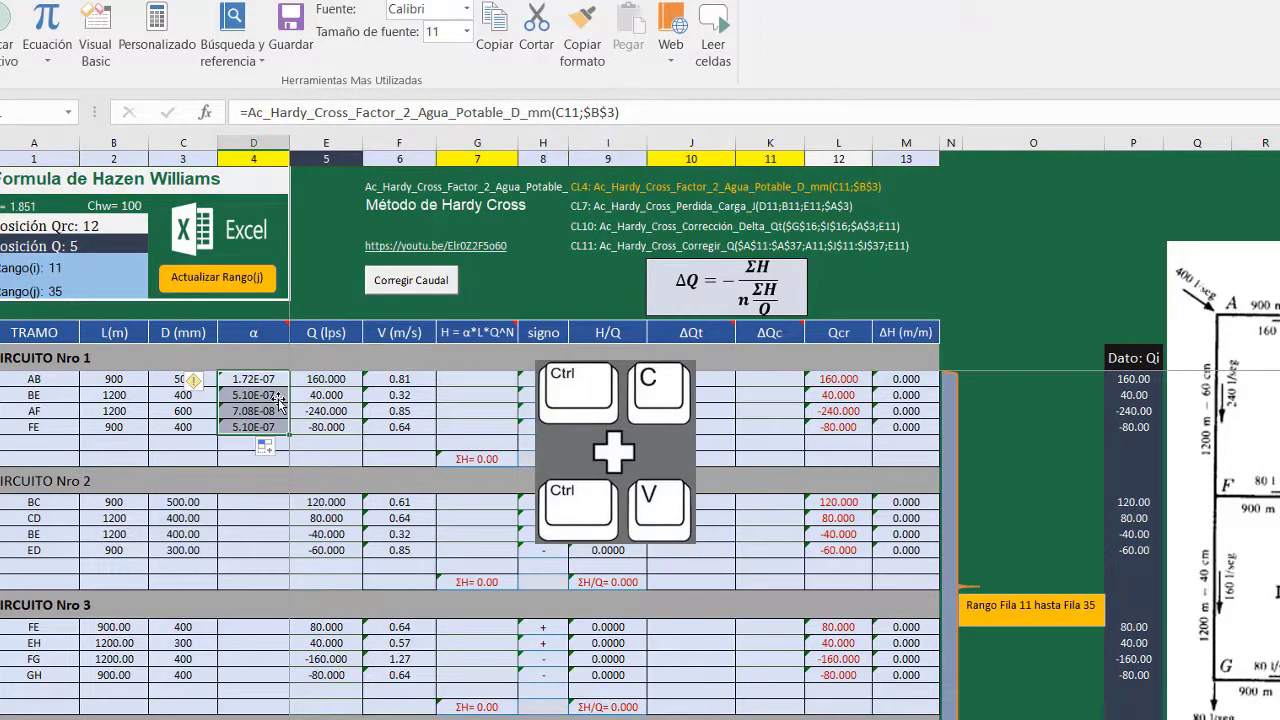
- Copy the α formulas from D11:D14 into D18:D21 for Circuit 2 and D25:D28 for Circuit 3
{"action": "key", "text": "ctrl+c"}
{"action": "left_click", "coordinate": [254, 502]}
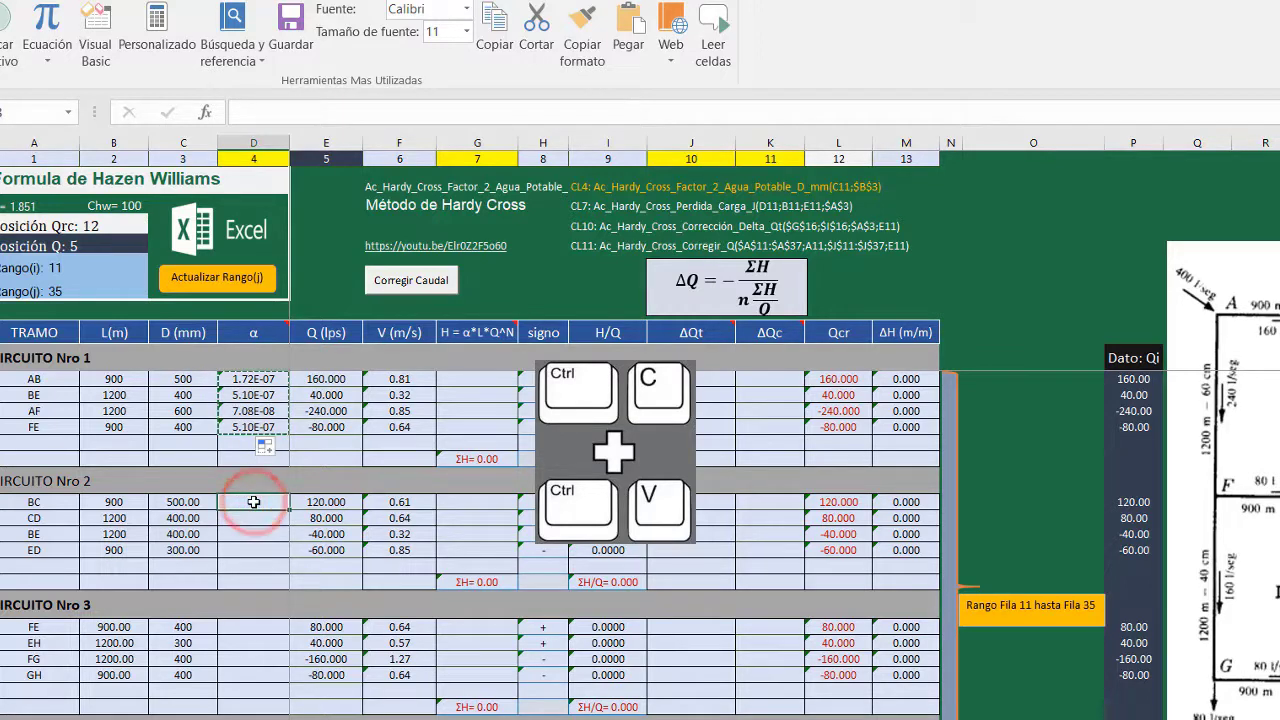
{"action": "key", "text": "ctrl+v"}
{"action": "left_click", "coordinate": [254, 630]}
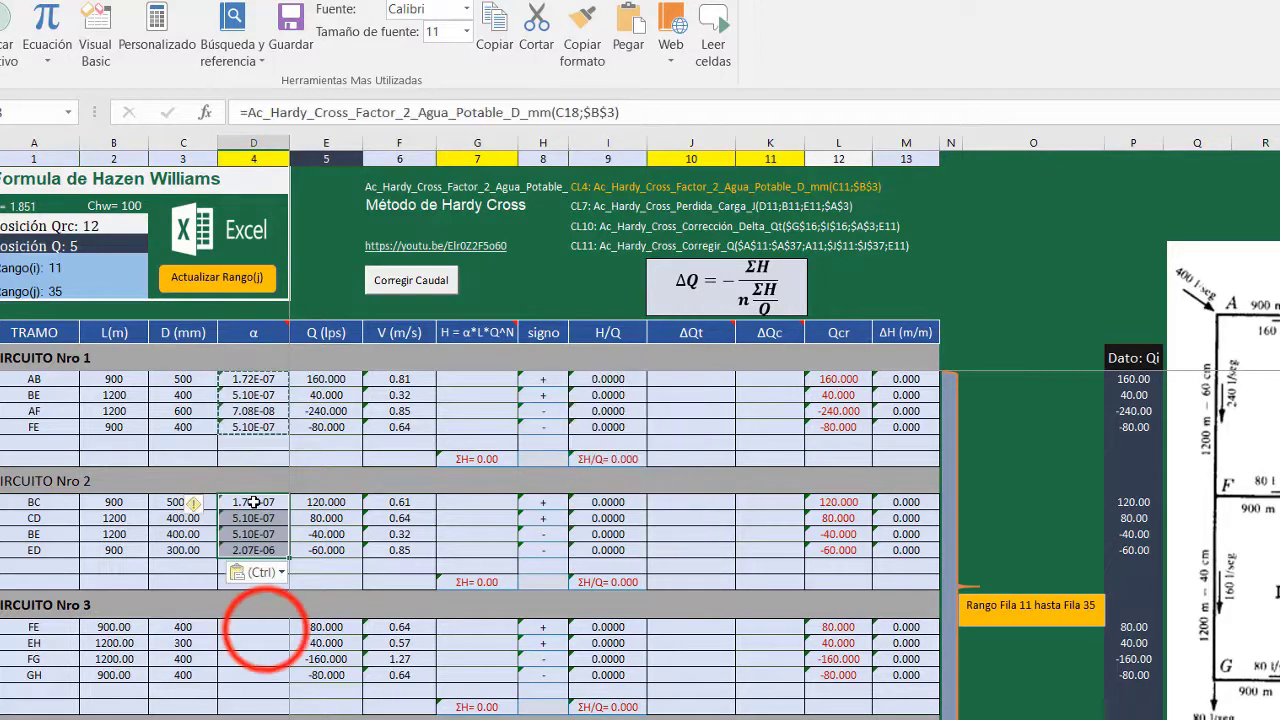
{"action": "left_click", "coordinate": [265, 629]}
{"action": "key", "text": "ctrl+v"}
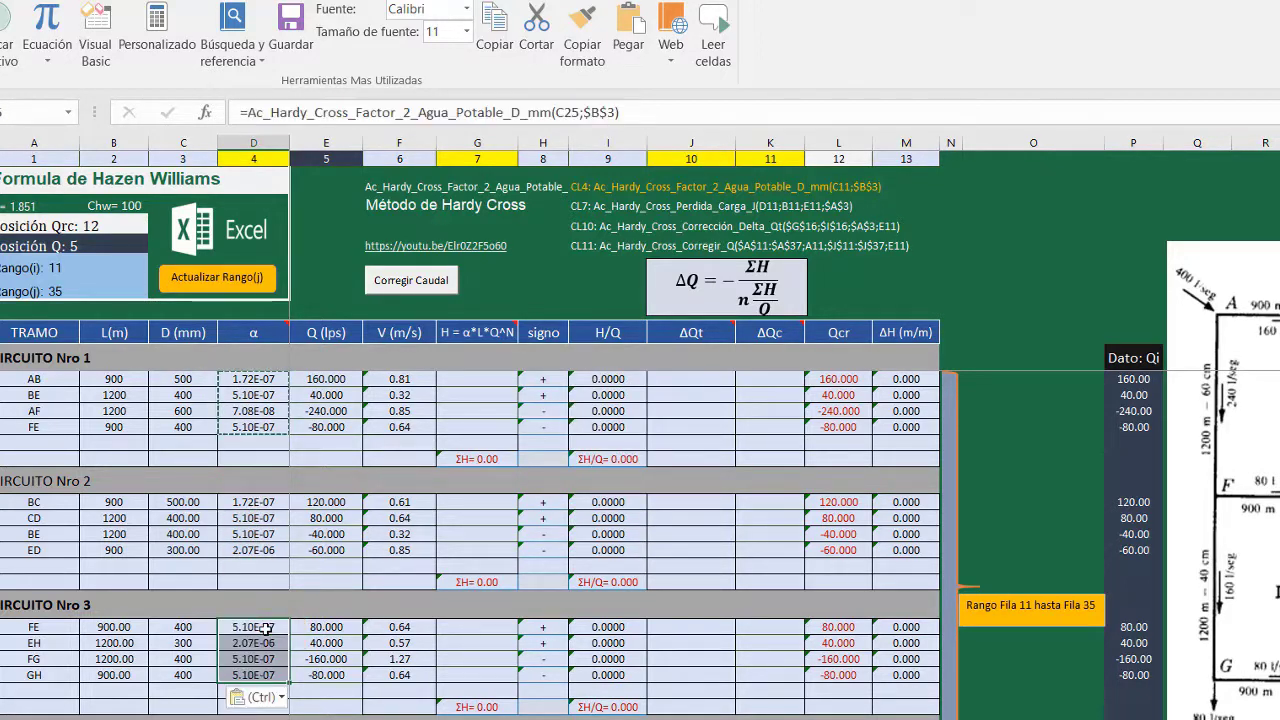
- Paste the copied α formulas into D32:D35 for Circuit 4 and end the copy mode
{"action": "scroll", "coordinate": [255, 640], "scroll_direction": "down", "scroll_amount": 3}
{"action": "left_click", "coordinate": [245, 589]}
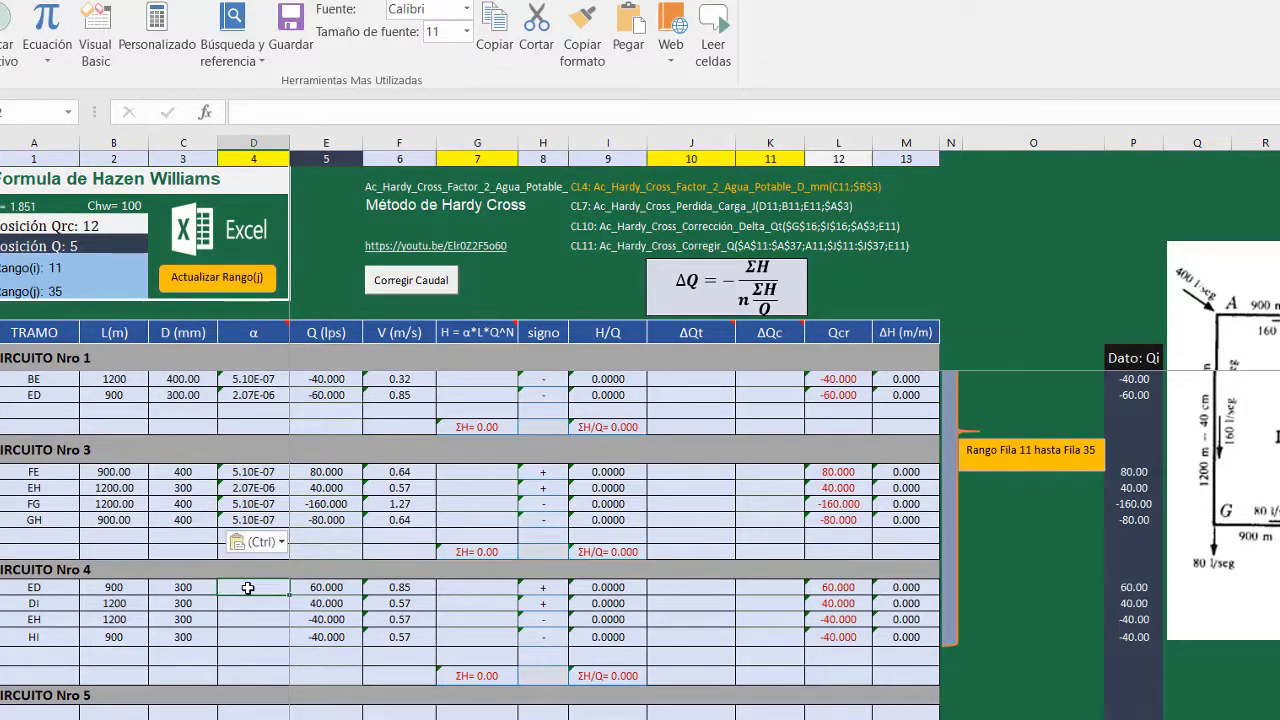
{"action": "key", "text": "ctrl+v"}
{"action": "scroll", "coordinate": [300, 590], "scroll_direction": "down", "scroll_amount": 2}
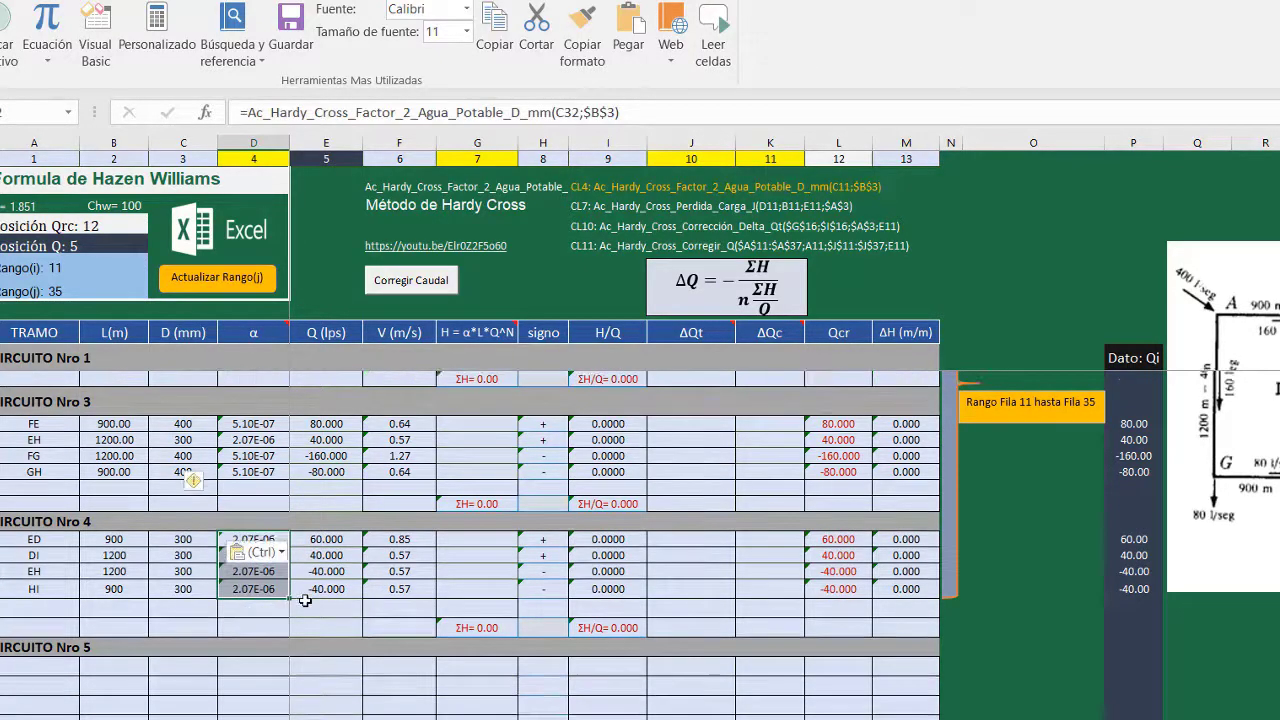
{"action": "scroll", "coordinate": [285, 543], "scroll_direction": "up", "scroll_amount": 5}
{"action": "key", "text": "Escape"}
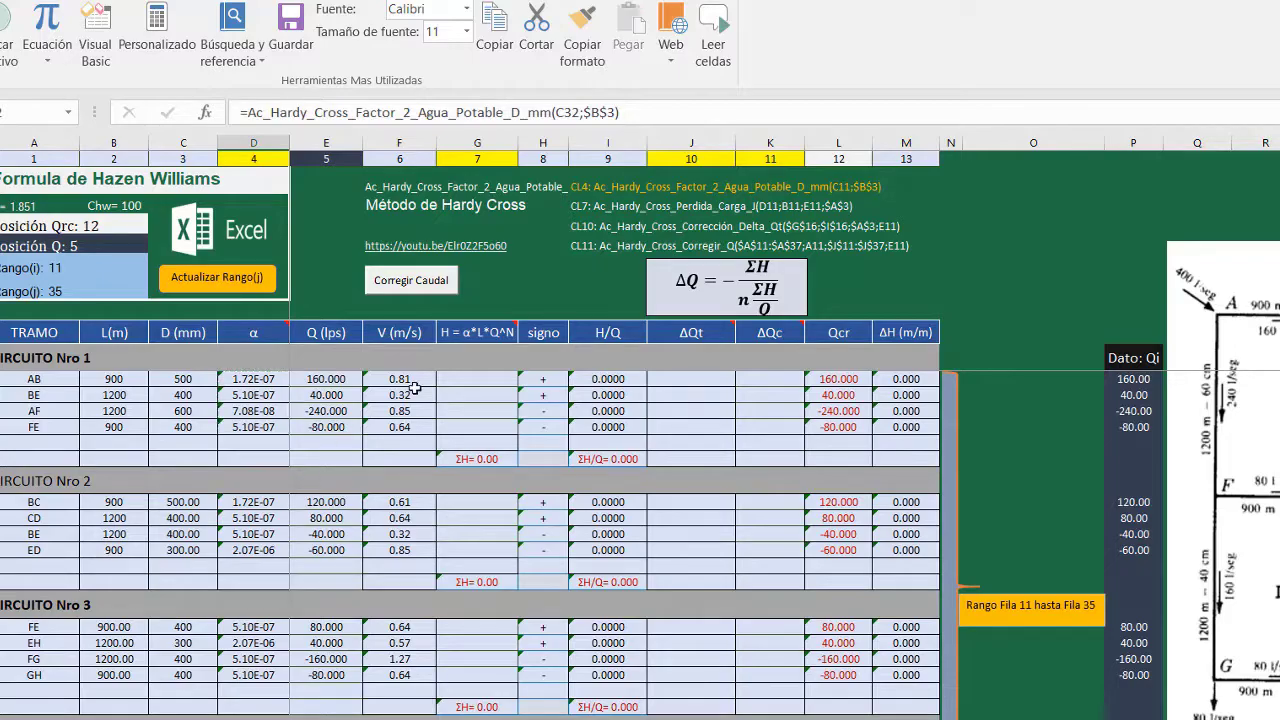
- Start the Hazen_Williams_Perdida_Carga_J function in G11 for the head loss H and open its function arguments
{"action": "left_click", "coordinate": [490, 379]}
{"action": "type", "text": "=pe"}
{"action": "type", "text": "r"}
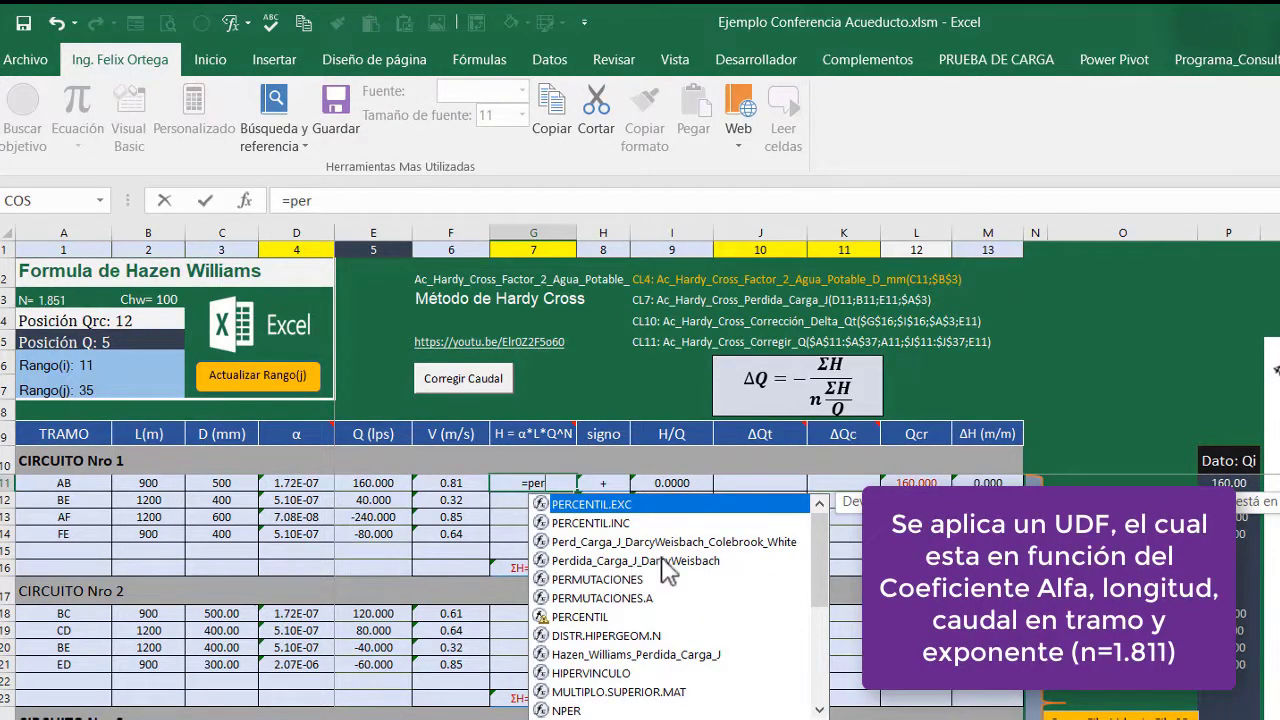
{"action": "left_click", "coordinate": [665, 656]}
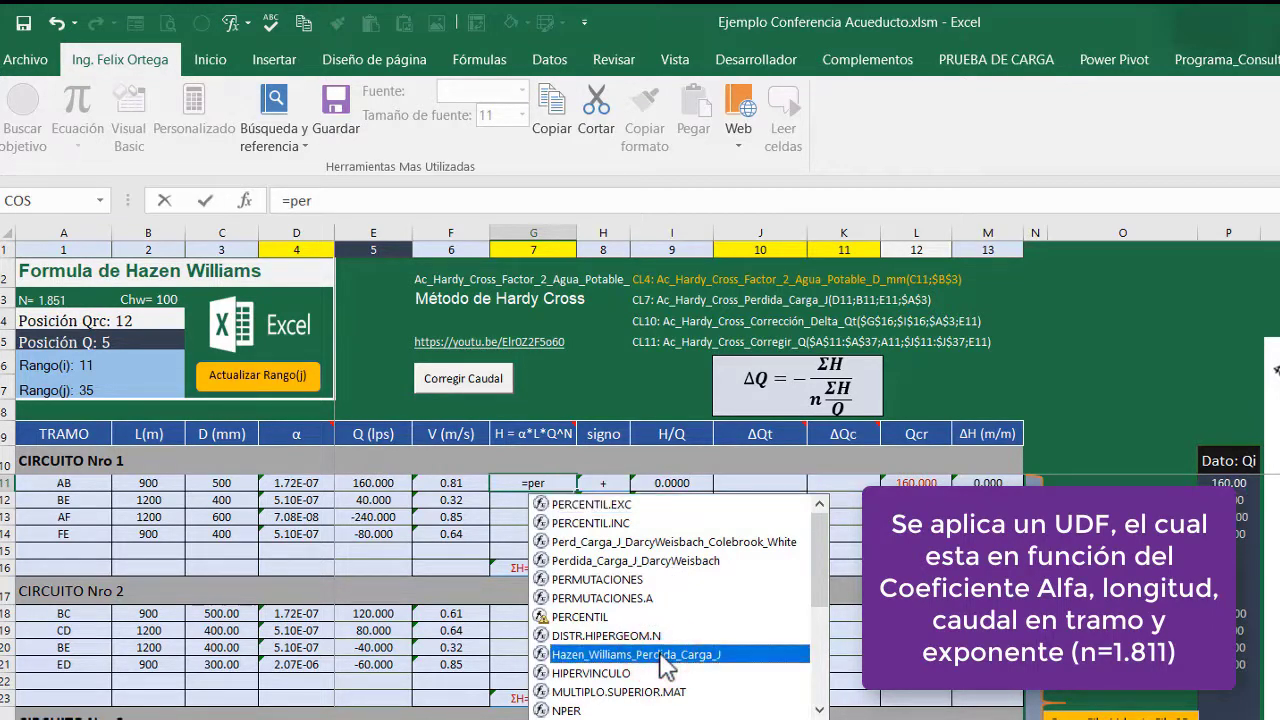
{"action": "double_click", "coordinate": [547, 656]}
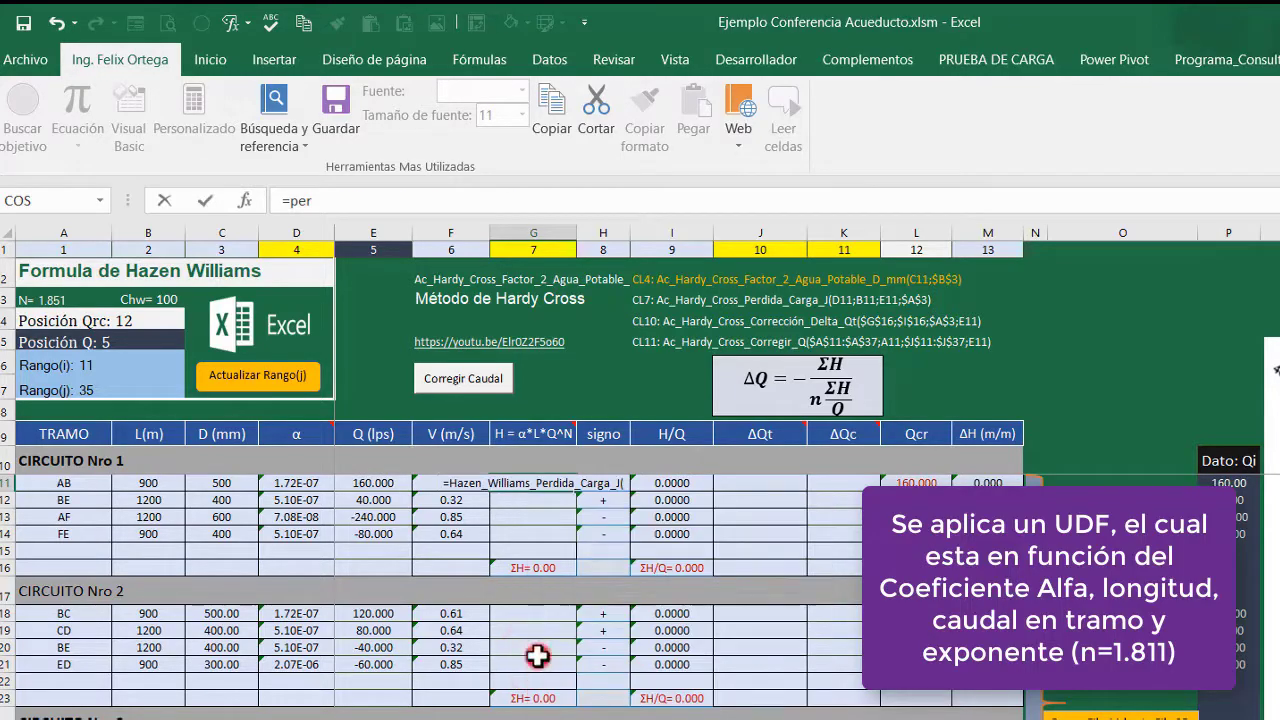
{"action": "left_click", "coordinate": [246, 200]}
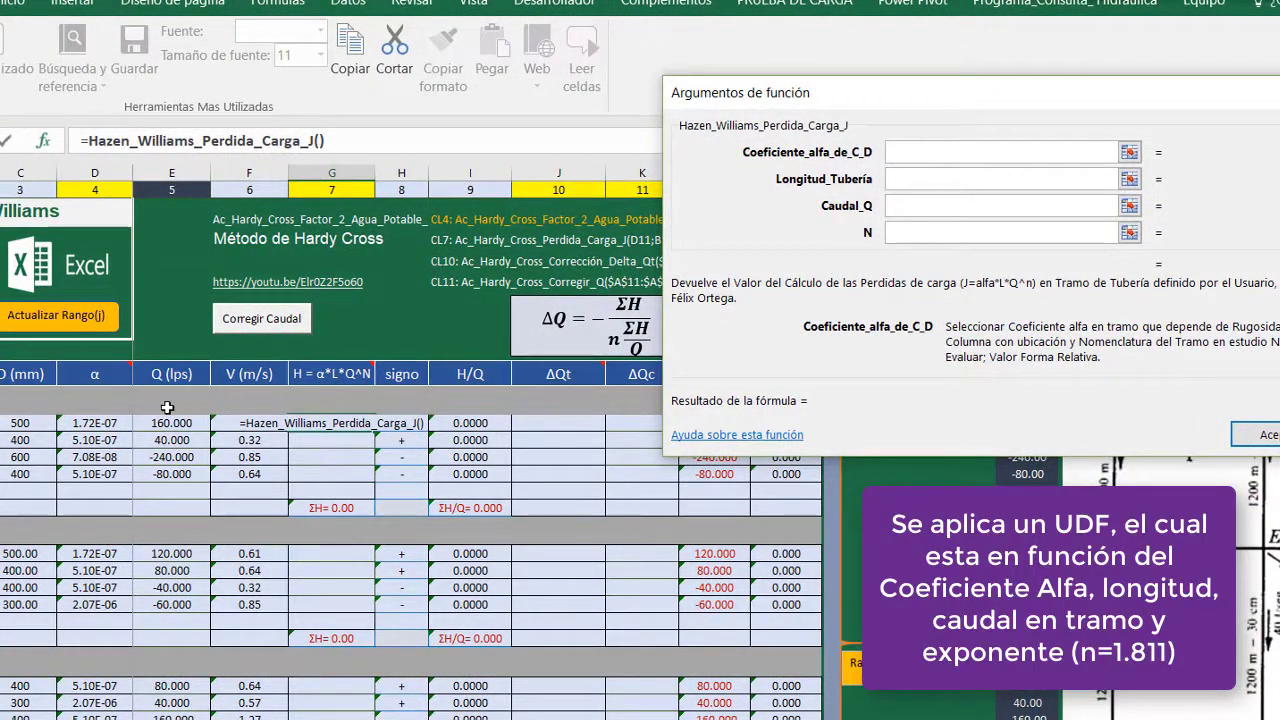
- Set Coeficiente_alfa_de_C_D to D11, Longitud_Tubería to B11, Caudal_Q to E11 and N to $A$3, and confirm the head loss formula
{"action": "left_click", "coordinate": [97, 424]}
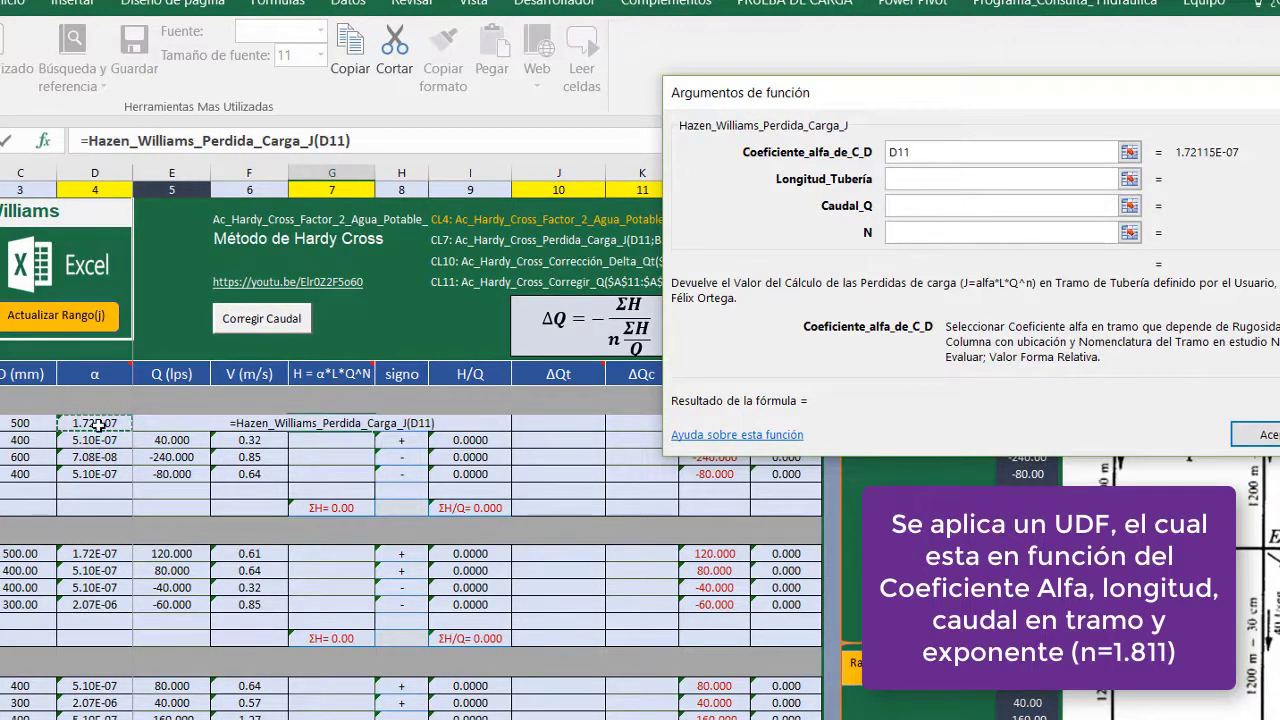
{"action": "left_click", "coordinate": [952, 179]}
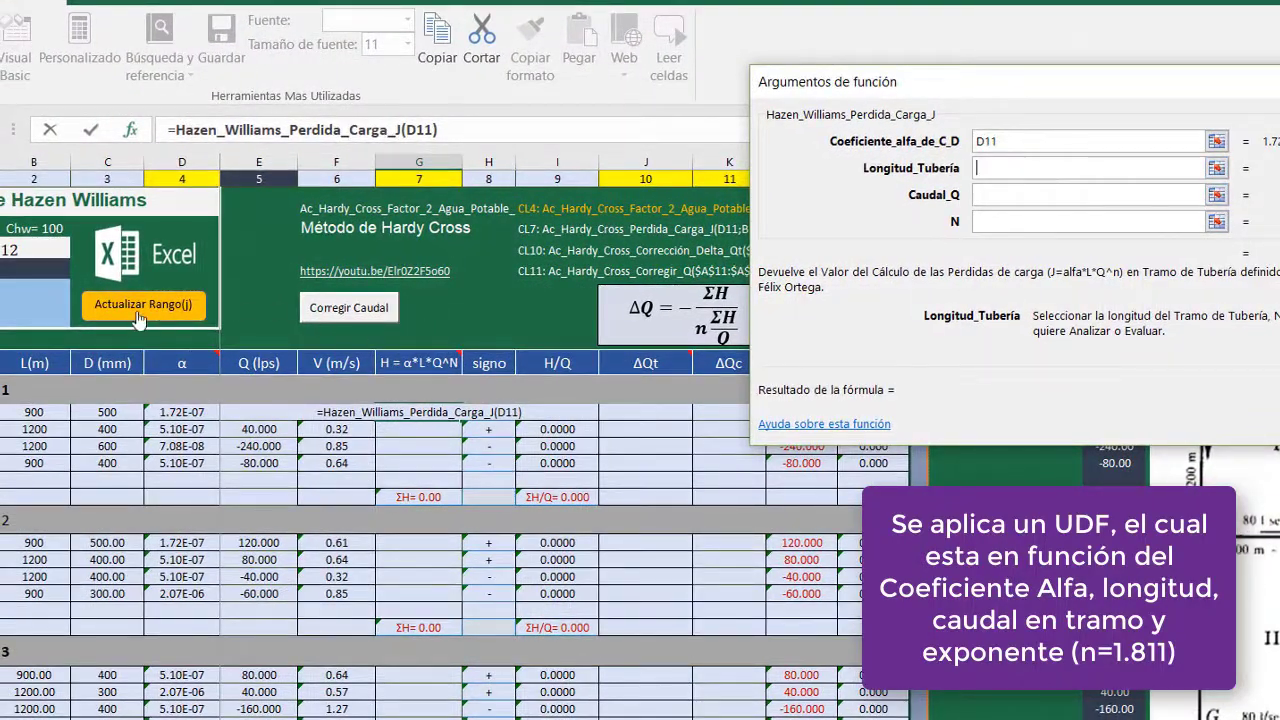
{"action": "left_click", "coordinate": [38, 412]}
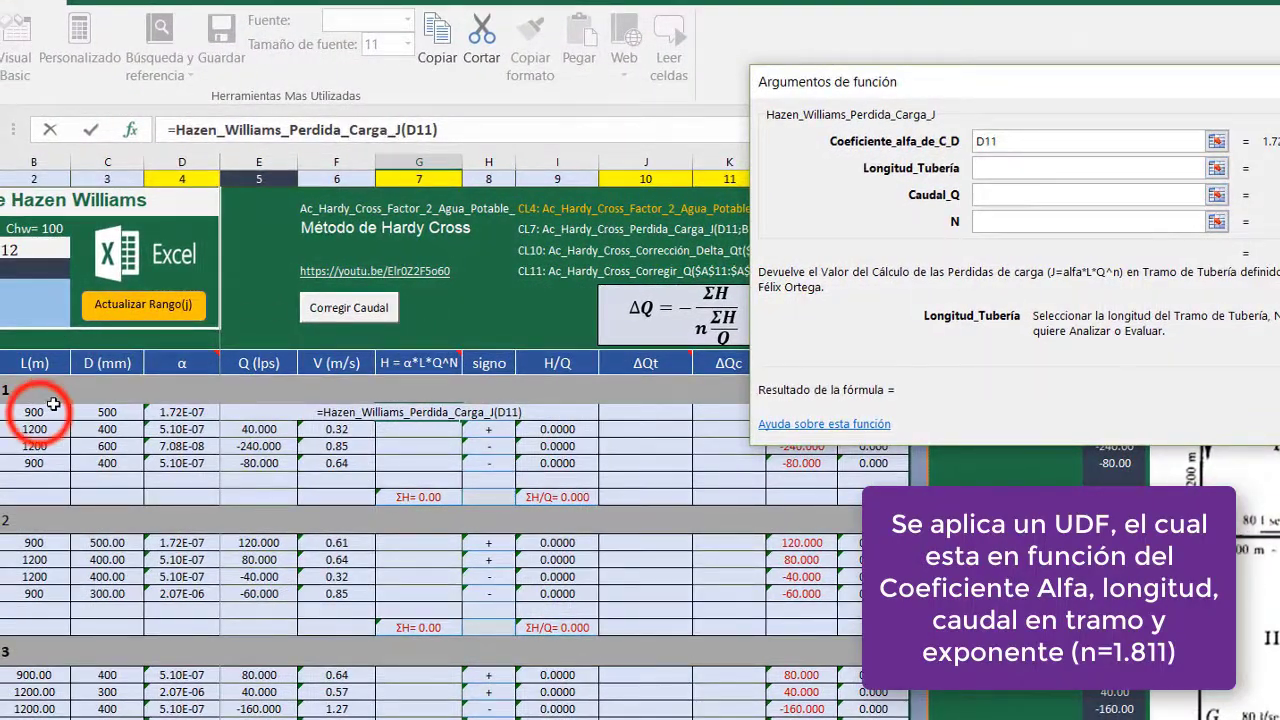
{"action": "left_click", "coordinate": [1042, 195]}
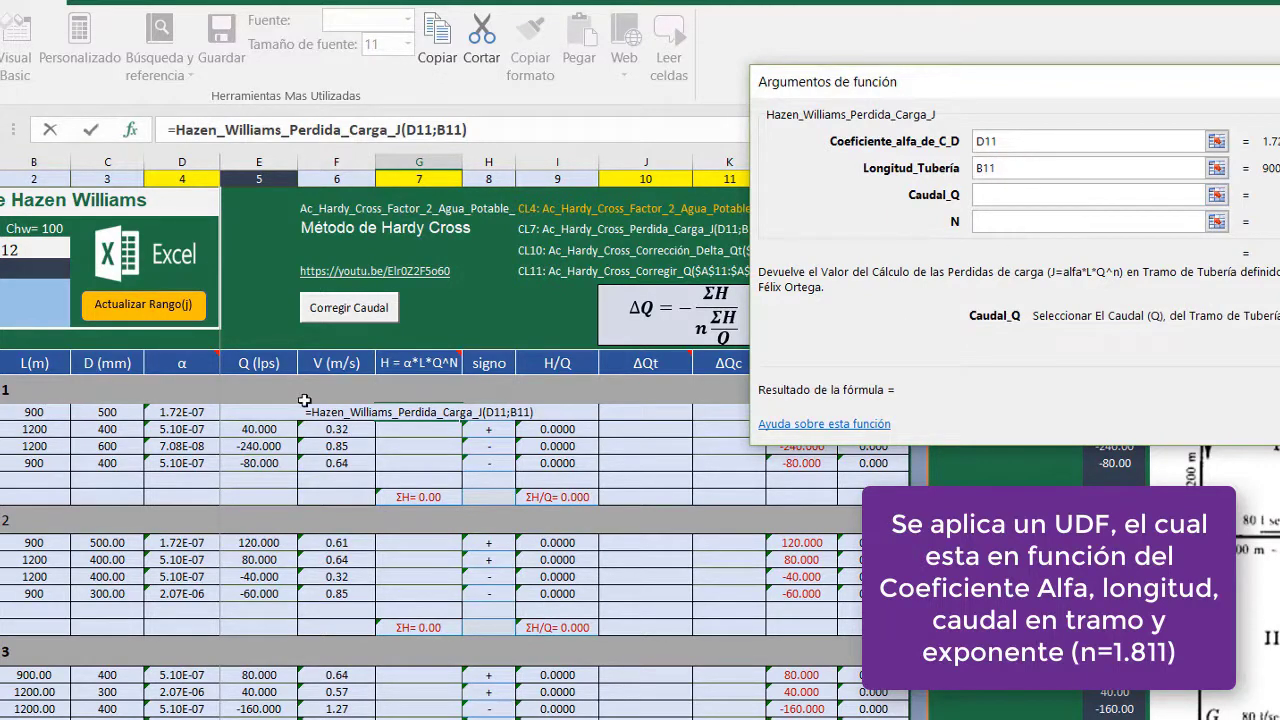
{"action": "left_click", "coordinate": [253, 412]}
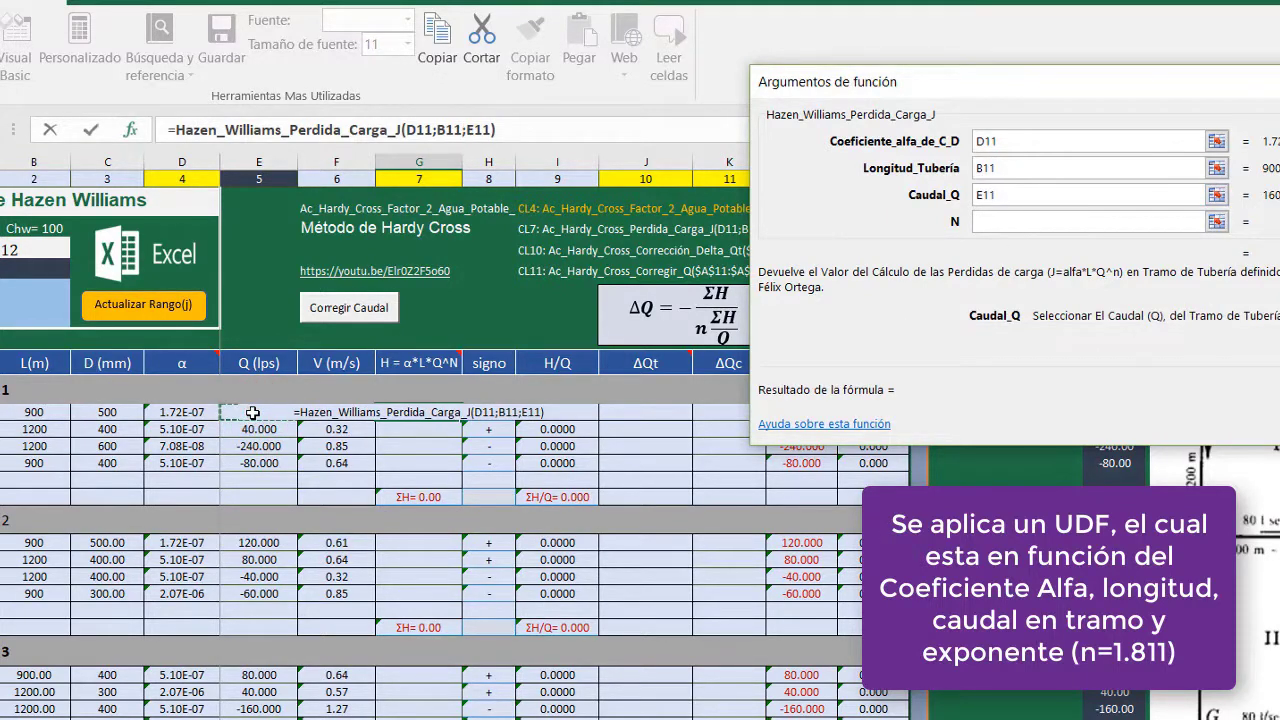
{"action": "left_click", "coordinate": [1048, 220]}
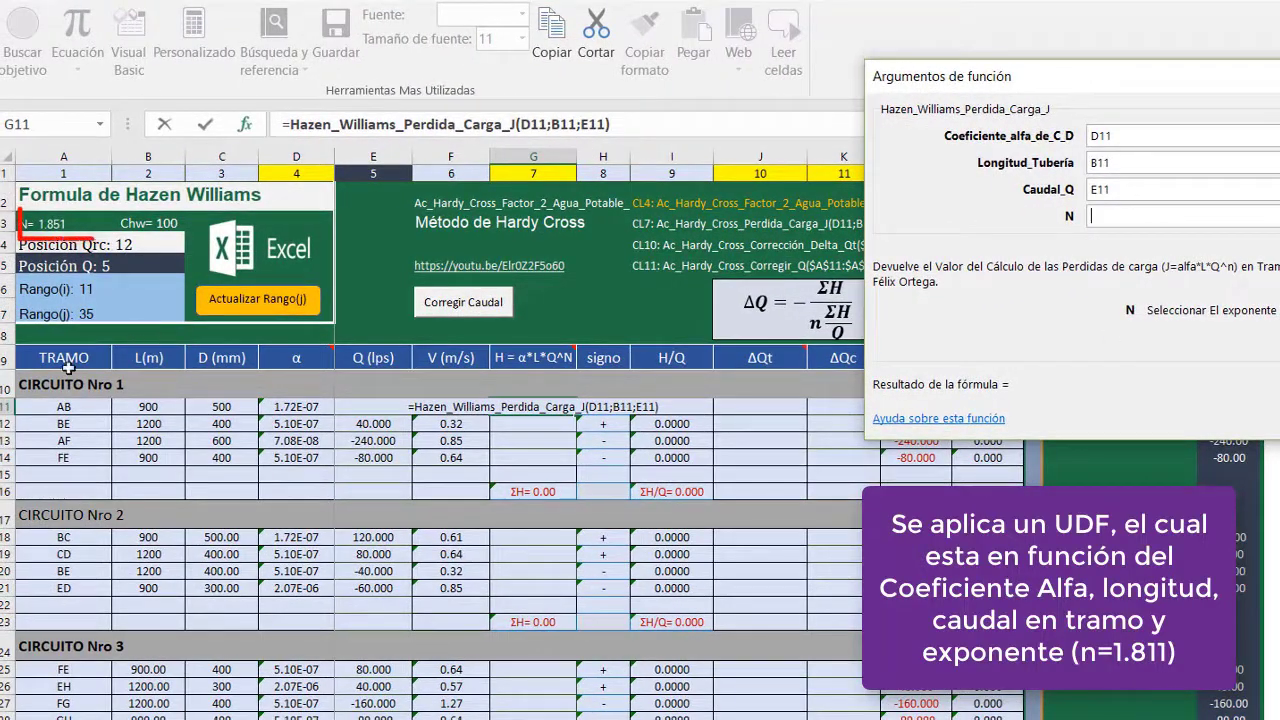
{"action": "left_click", "coordinate": [42, 224]}
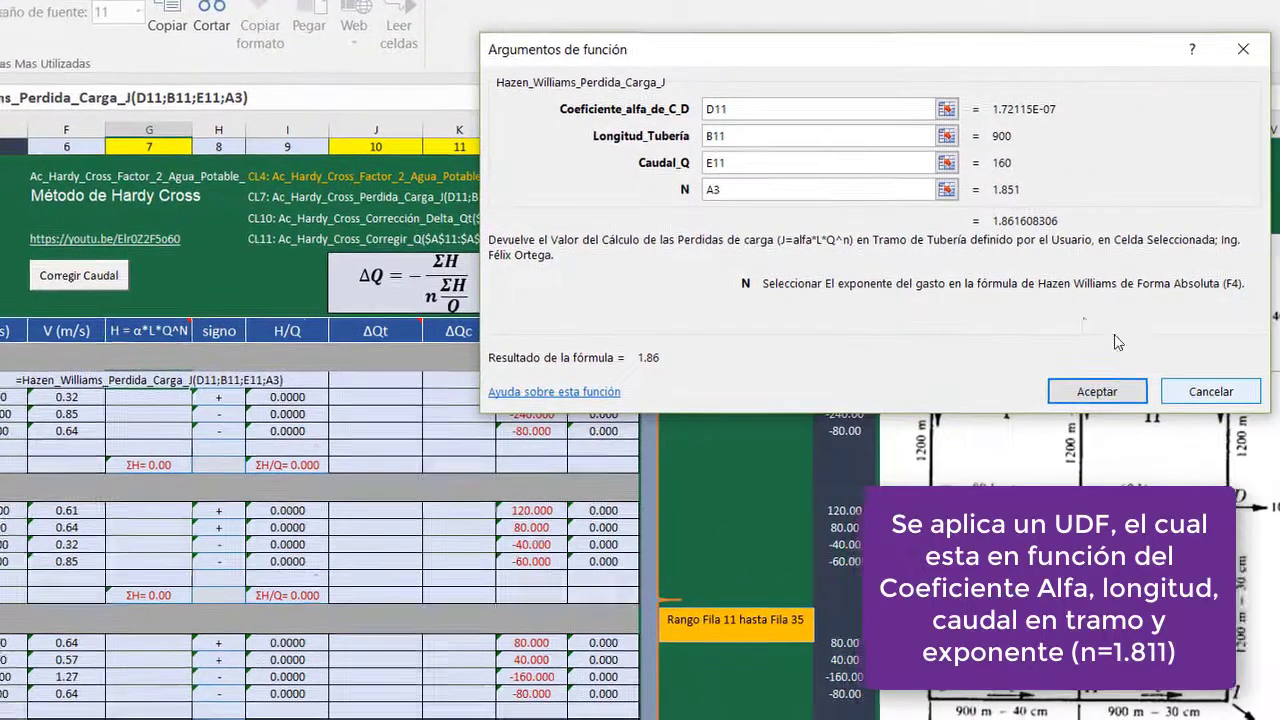
{"action": "key", "text": "F4"}
{"action": "left_click", "coordinate": [1070, 393]}
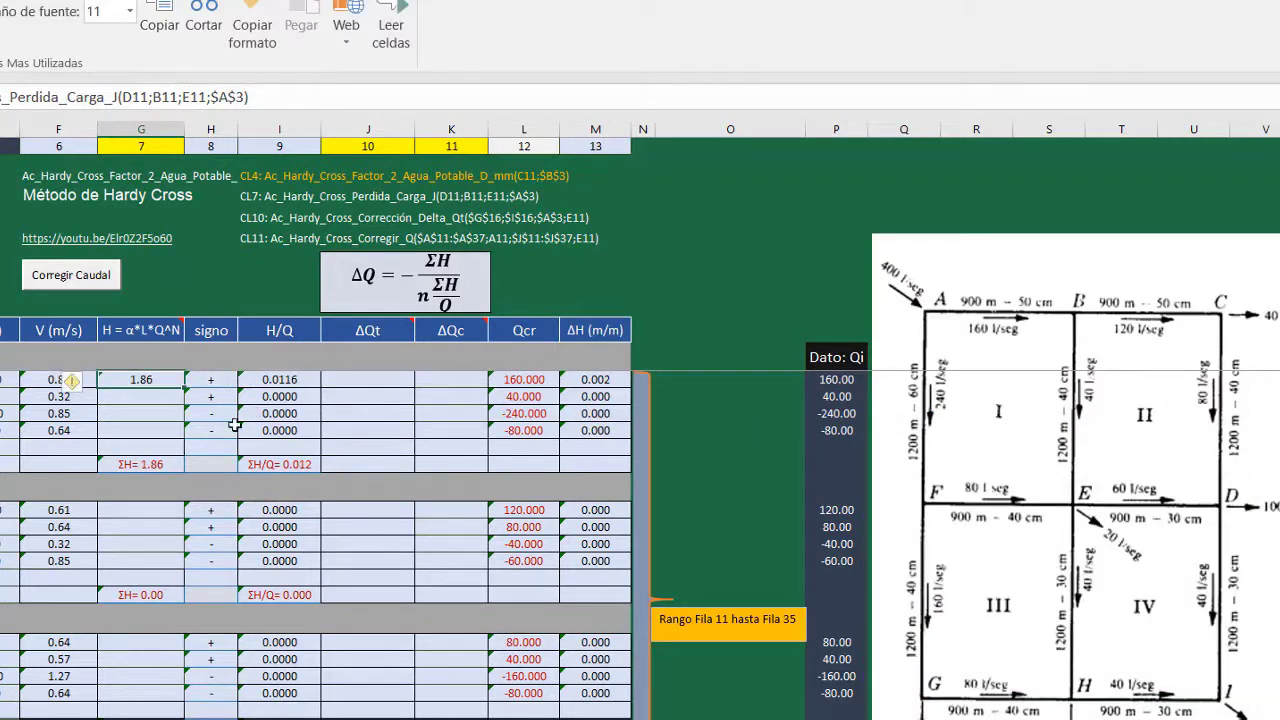
- Fill the head loss formula down to G14 and copy G11:G14 into G18:G21 for Circuit 2
{"action": "left_click", "coordinate": [188, 389]}
{"action": "left_click_drag", "start_coordinate": [183, 385], "coordinate": [175, 437]}
{"action": "key", "text": "ctrl+c"}
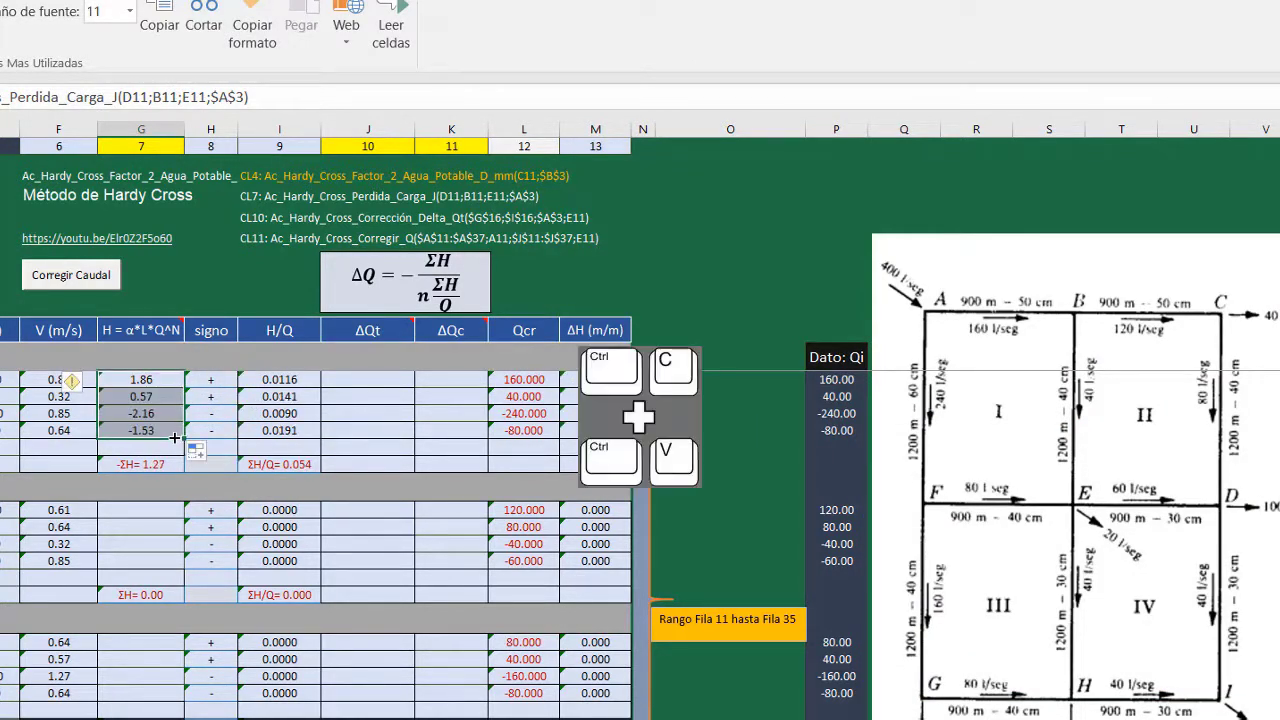
{"action": "left_click", "coordinate": [167, 510]}
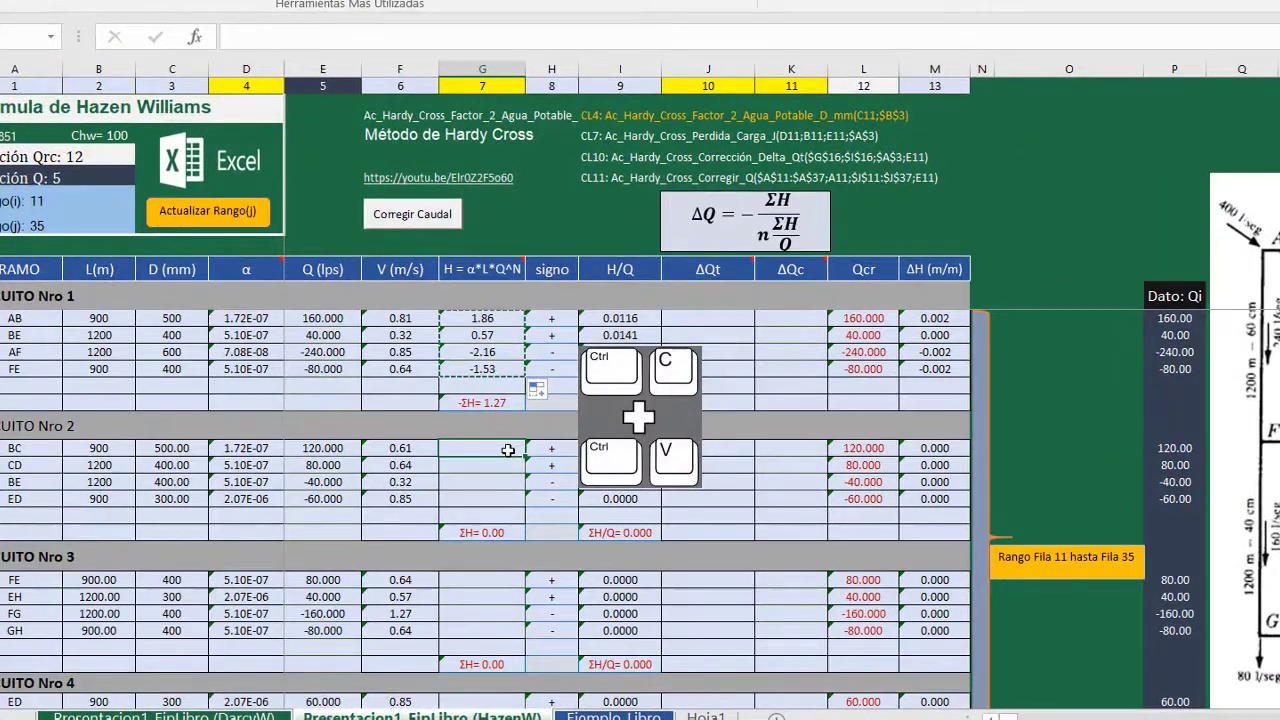
{"action": "key", "text": "ctrl+v"}
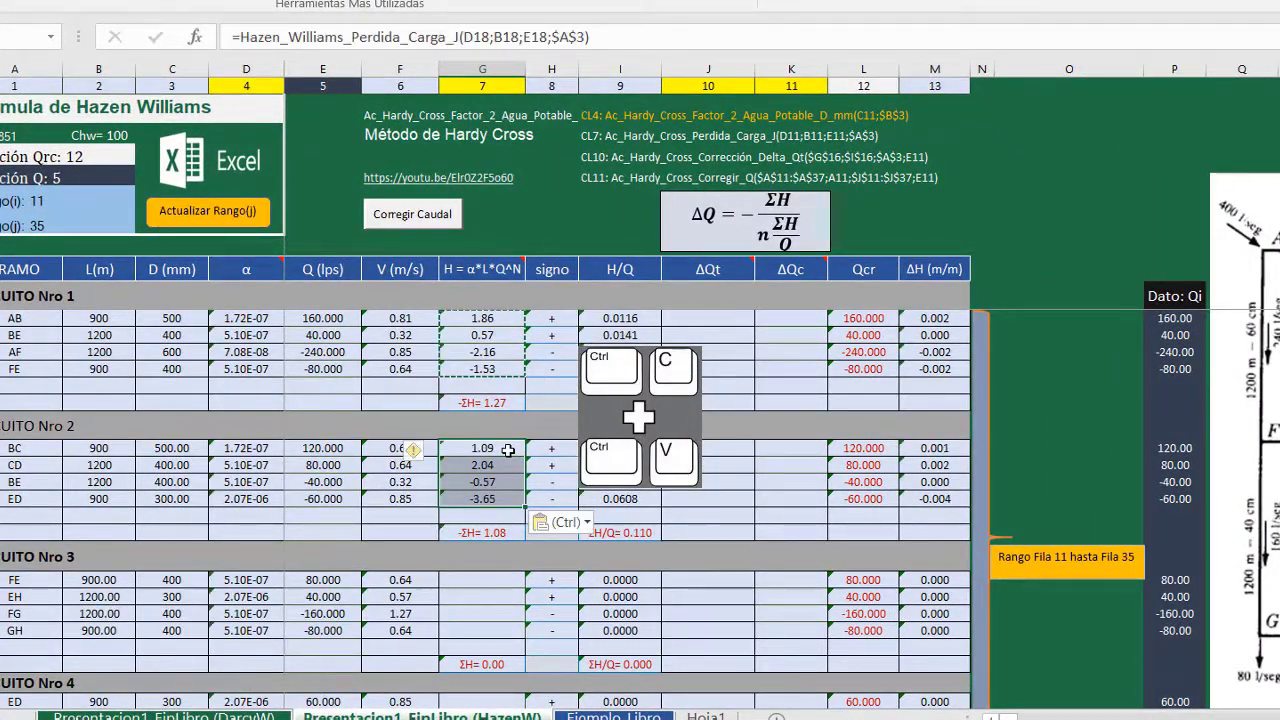
- Paste the copied head loss formulas into G25:G28 for Circuit 3 and G32:G35 for Circuit 4
{"action": "scroll", "coordinate": [510, 465], "scroll_direction": "down", "scroll_amount": 2}
{"action": "left_click", "coordinate": [501, 480]}
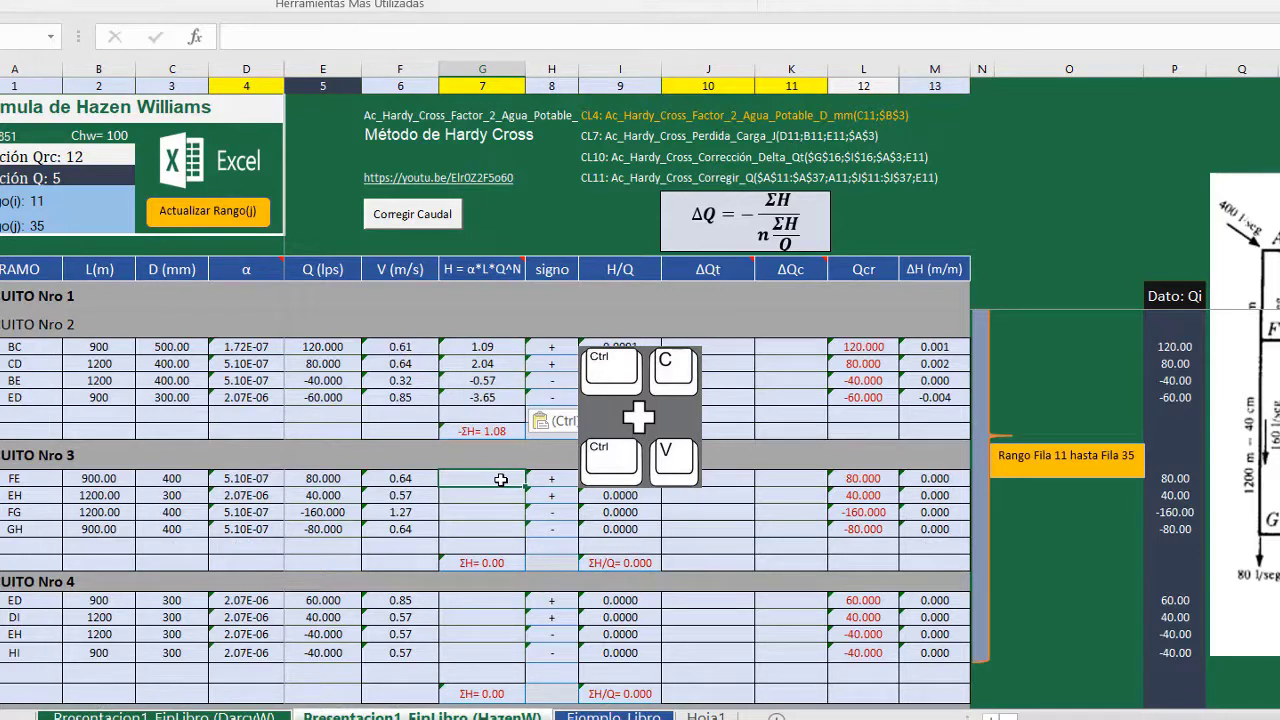
{"action": "key", "text": "ctrl+v"}
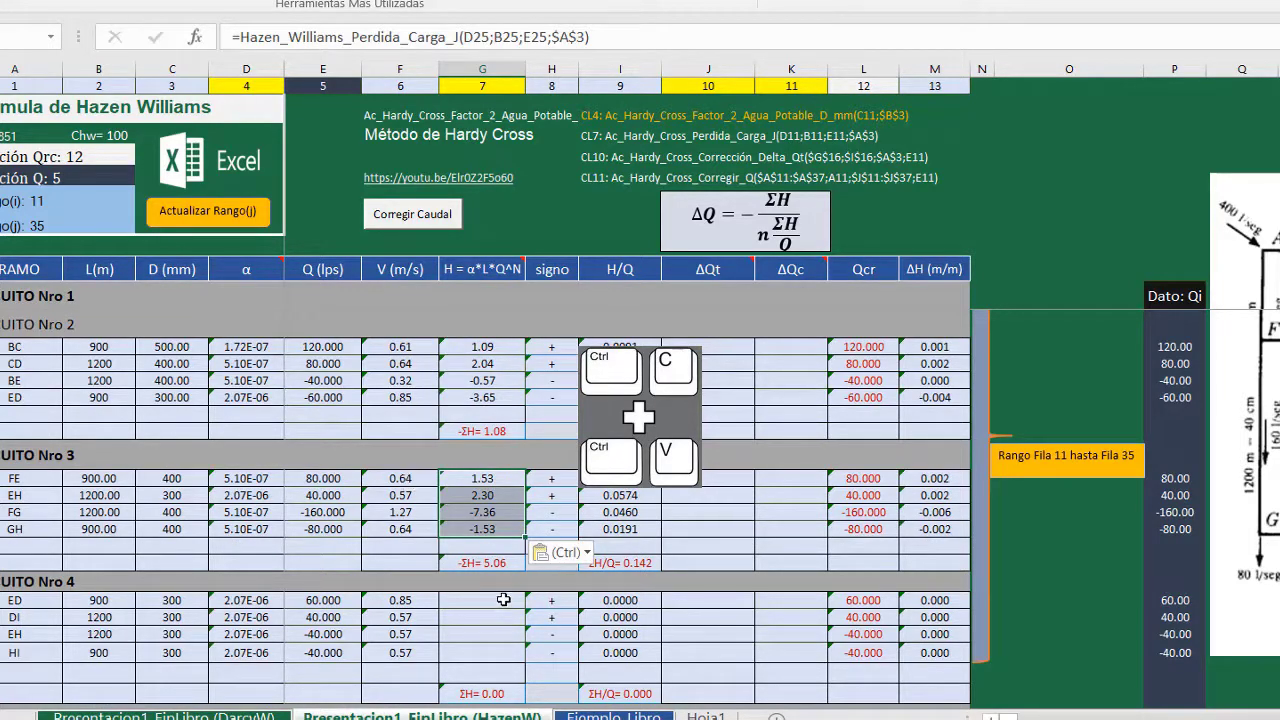
{"action": "left_click", "coordinate": [503, 599]}
{"action": "key", "text": "ctrl+v"}
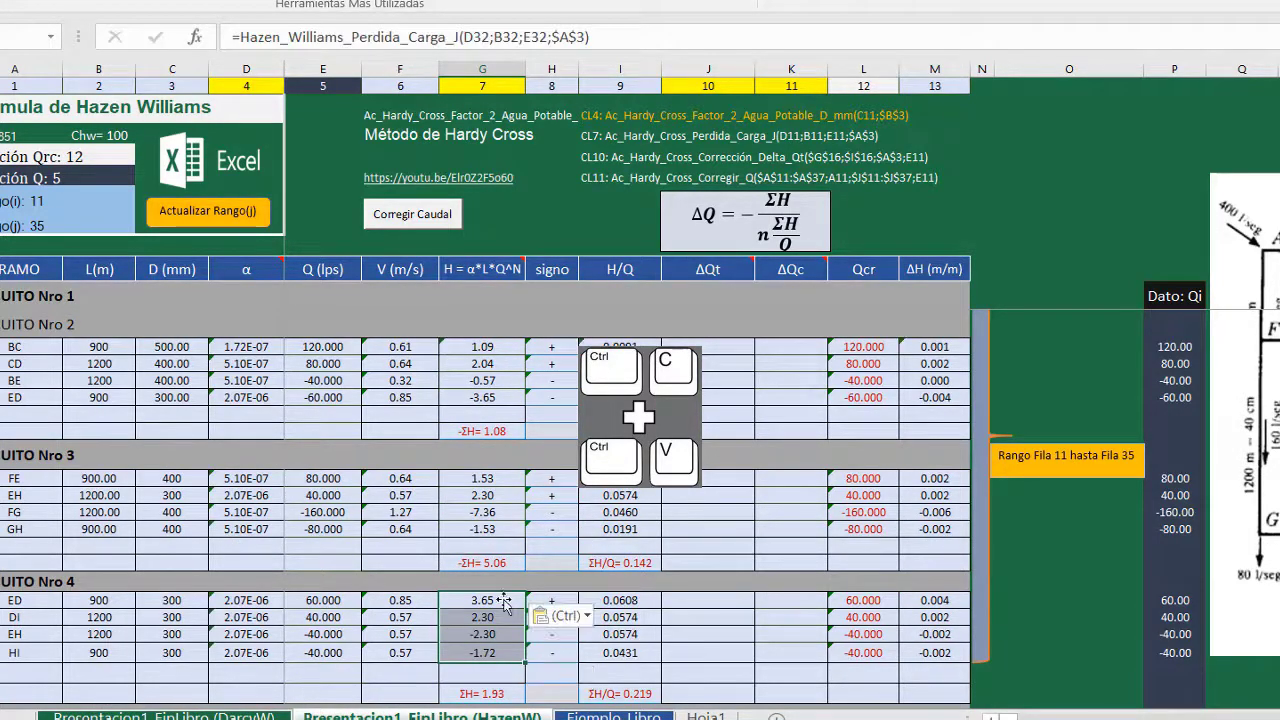
{"action": "scroll", "coordinate": [503, 599], "scroll_direction": "down", "scroll_amount": 2}
{"action": "scroll", "coordinate": [503, 598], "scroll_direction": "up", "scroll_amount": 5}
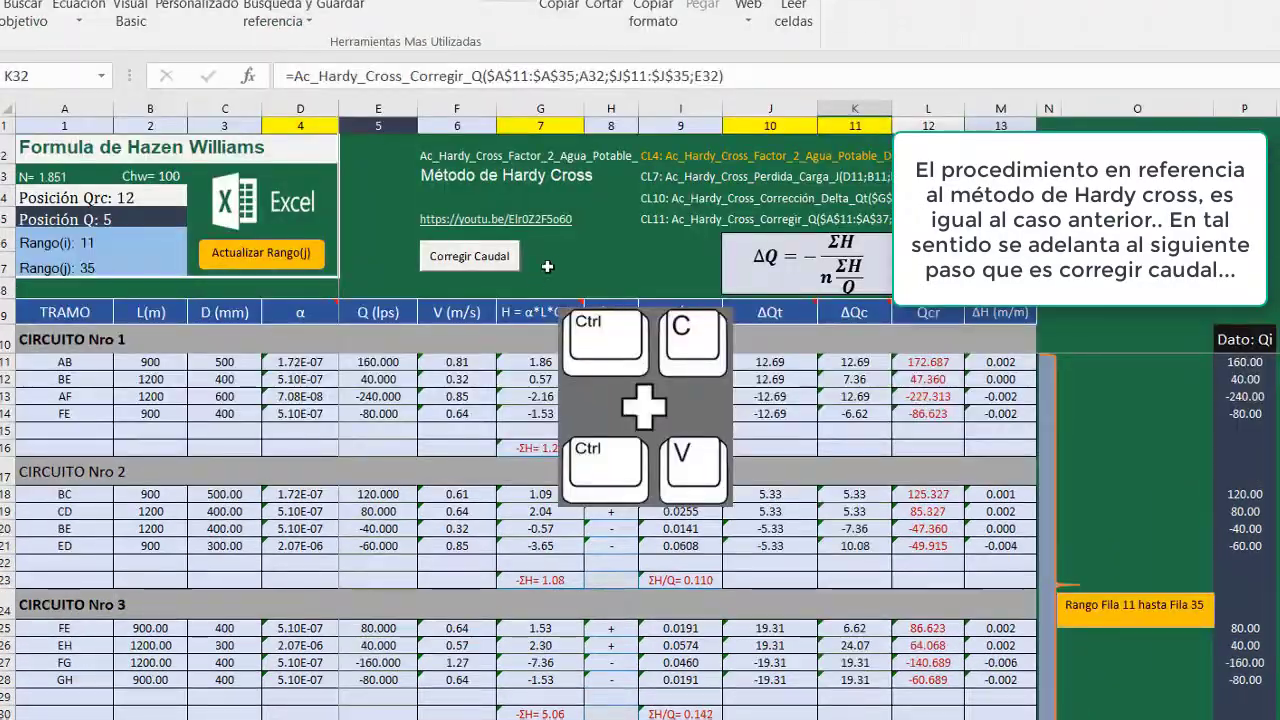
- Run the Corregir Caudal macro repeatedly until the flow corrections and ΣH of all four circuits reach 0.00, and check the circuits
{"action": "left_click", "coordinate": [547, 266]}
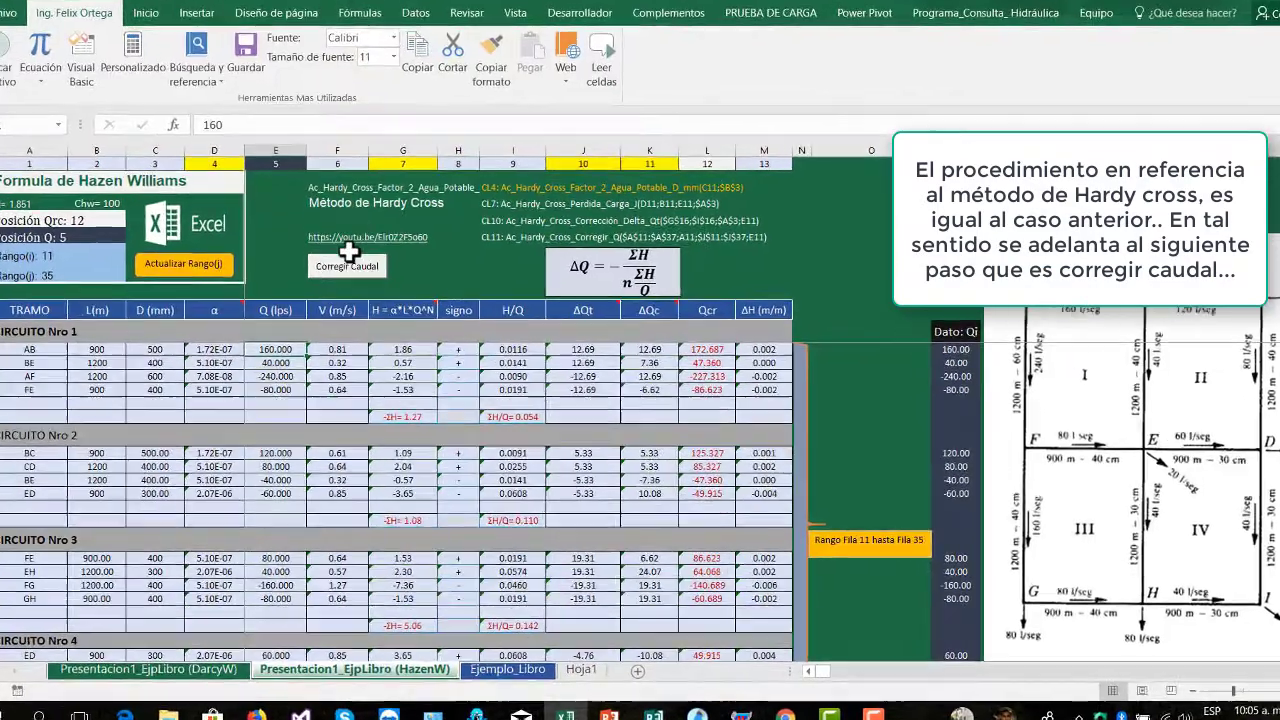
{"action": "left_click", "coordinate": [479, 258]}
{"action": "left_click", "coordinate": [357, 186]}
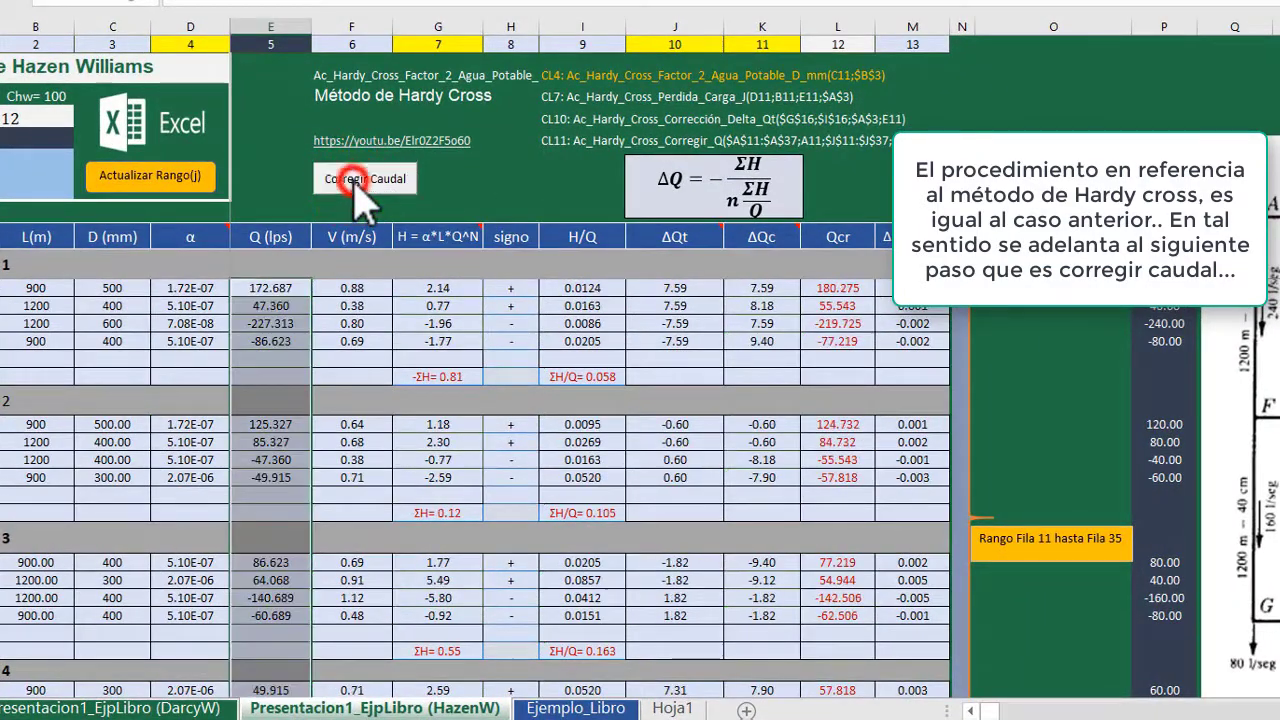
{"action": "left_click", "coordinate": [357, 186]}
{"action": "left_click", "coordinate": [357, 186]}
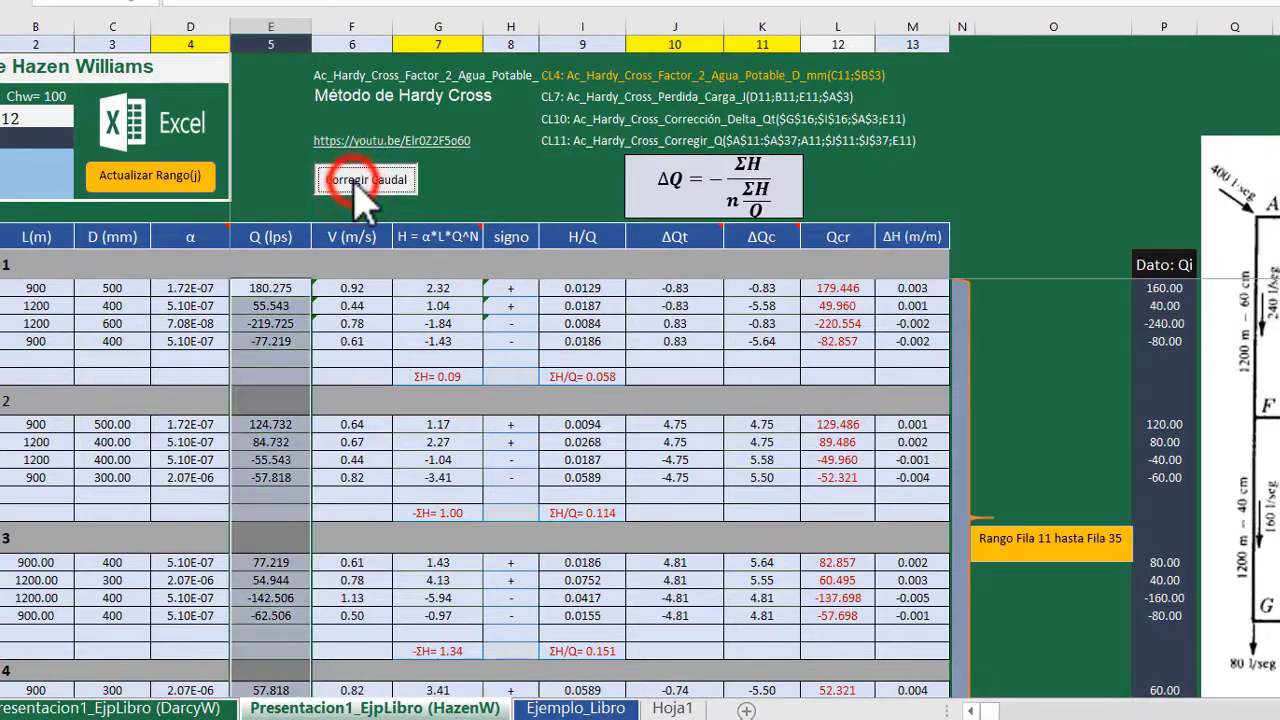
{"action": "left_click", "coordinate": [355, 182]}
{"action": "left_click", "coordinate": [355, 182]}
{"action": "left_click", "coordinate": [352, 177]}
{"action": "left_click", "coordinate": [341, 143]}
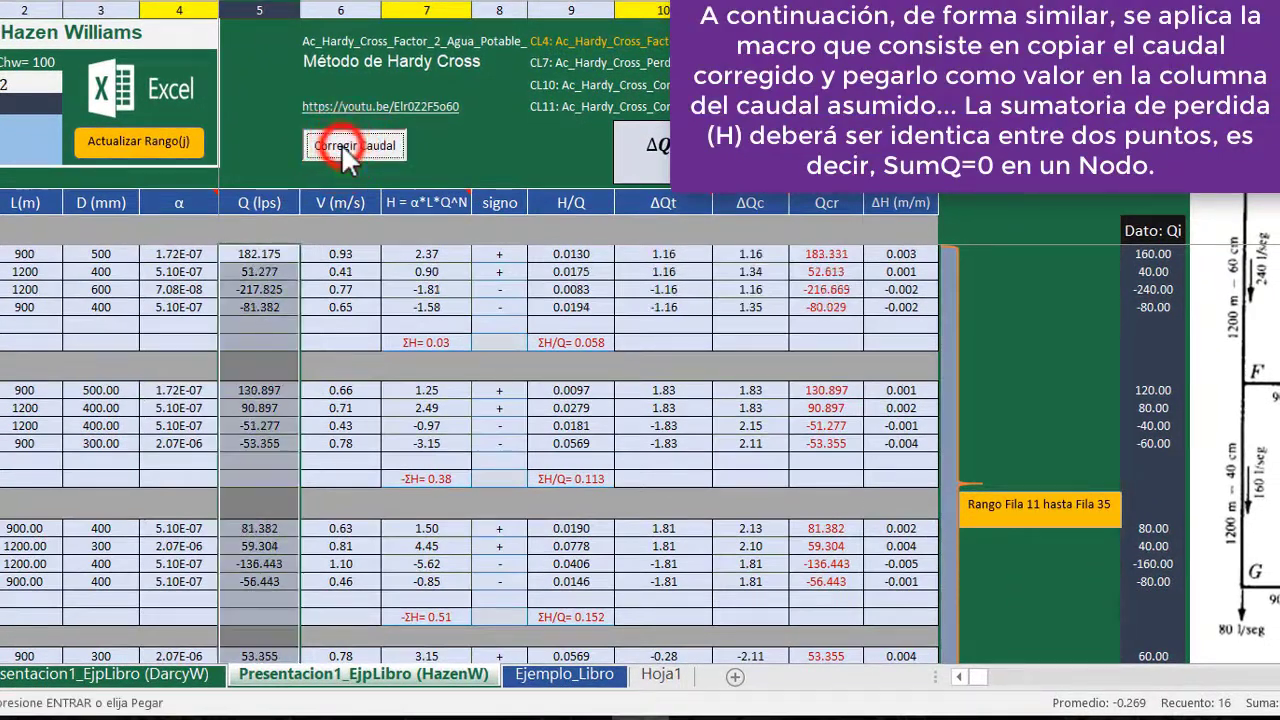
{"action": "left_click", "coordinate": [341, 143]}
{"action": "left_click", "coordinate": [341, 143]}
{"action": "left_click", "coordinate": [341, 143]}
{"action": "left_click", "coordinate": [341, 143]}
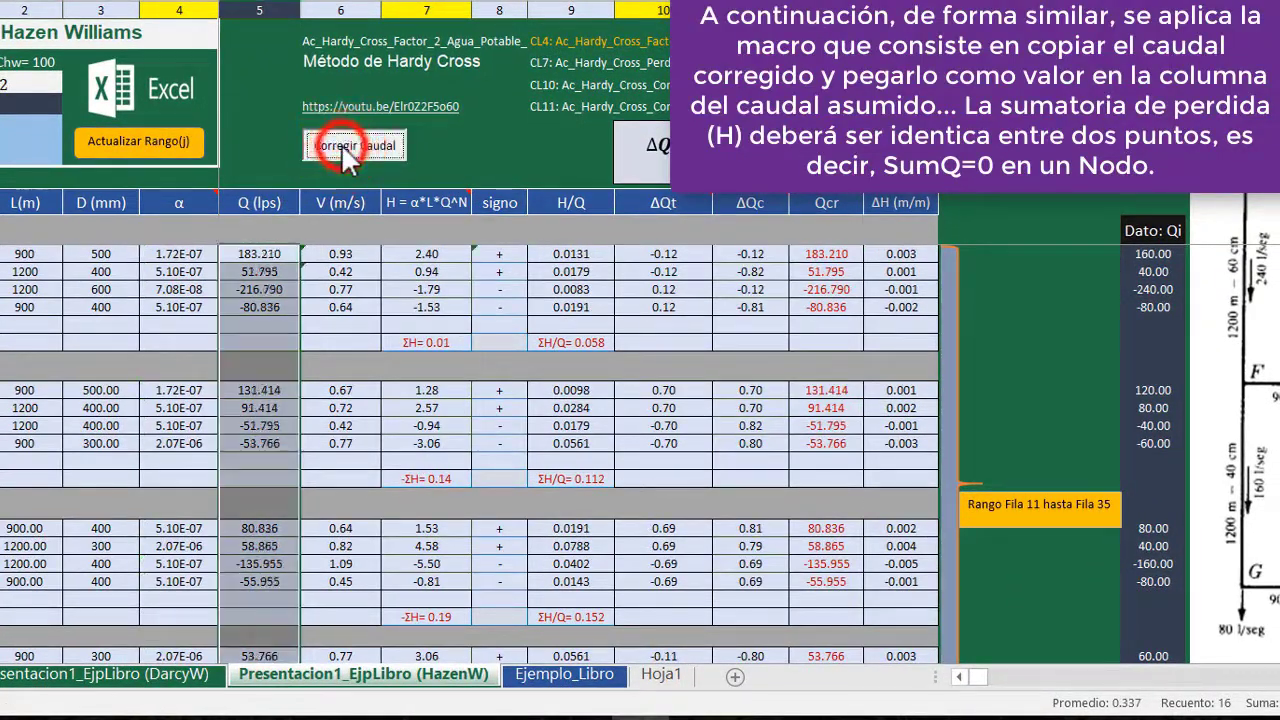
{"action": "left_click", "coordinate": [341, 143]}
{"action": "left_click", "coordinate": [341, 143]}
{"action": "left_click", "coordinate": [341, 143]}
{"action": "left_click", "coordinate": [341, 143]}
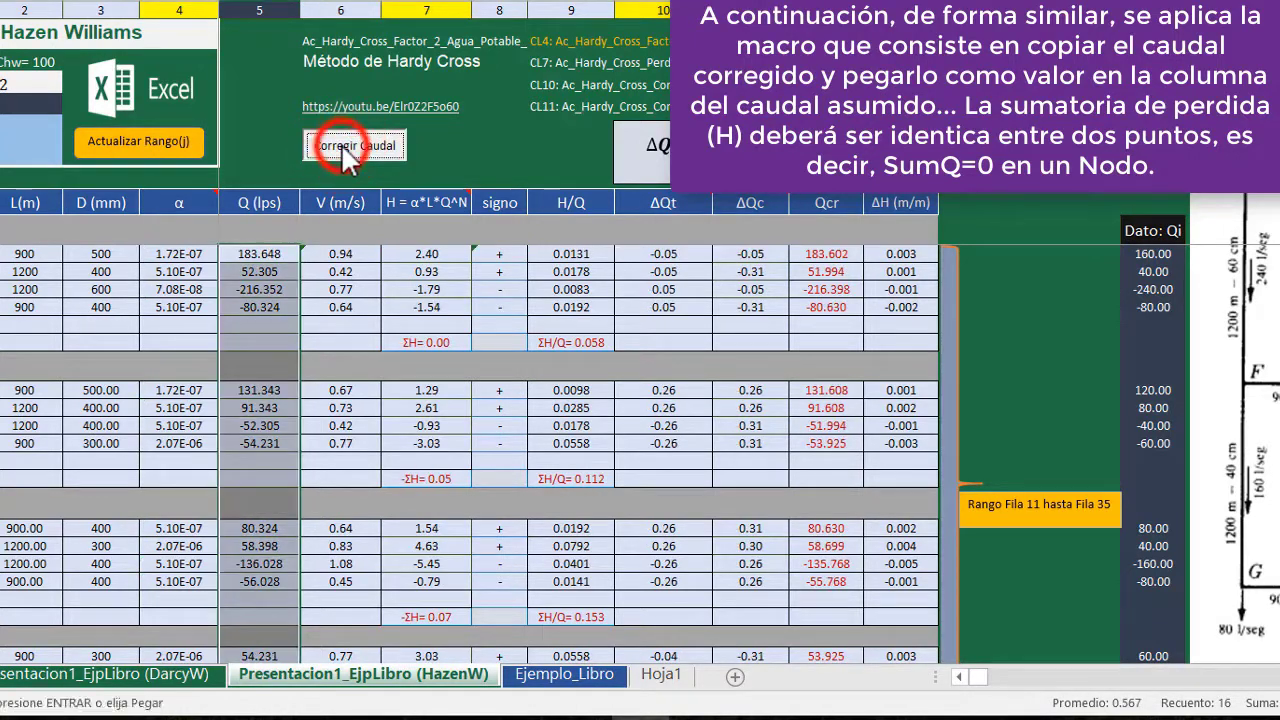
{"action": "left_click", "coordinate": [341, 143]}
{"action": "left_click", "coordinate": [341, 143]}
{"action": "left_click", "coordinate": [341, 143]}
{"action": "left_click", "coordinate": [341, 143]}
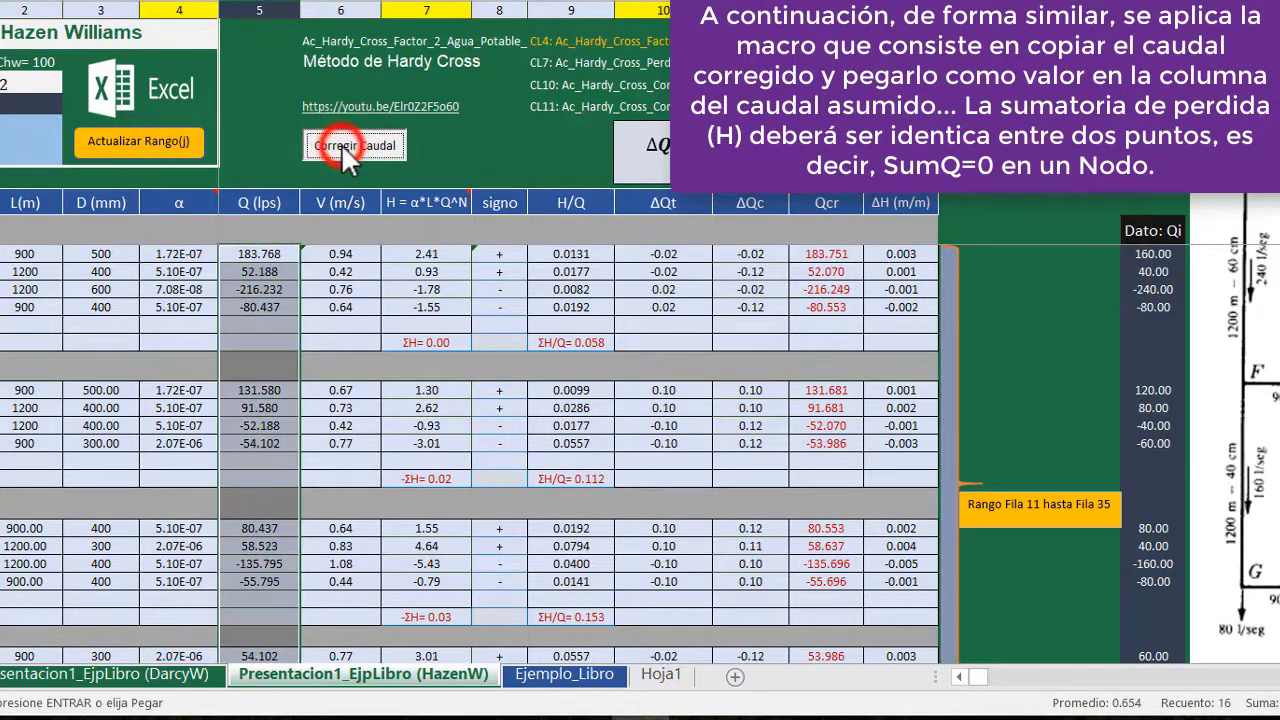
{"action": "left_click", "coordinate": [341, 143]}
{"action": "left_click", "coordinate": [341, 143]}
{"action": "left_click", "coordinate": [341, 143]}
{"action": "left_click", "coordinate": [341, 143]}
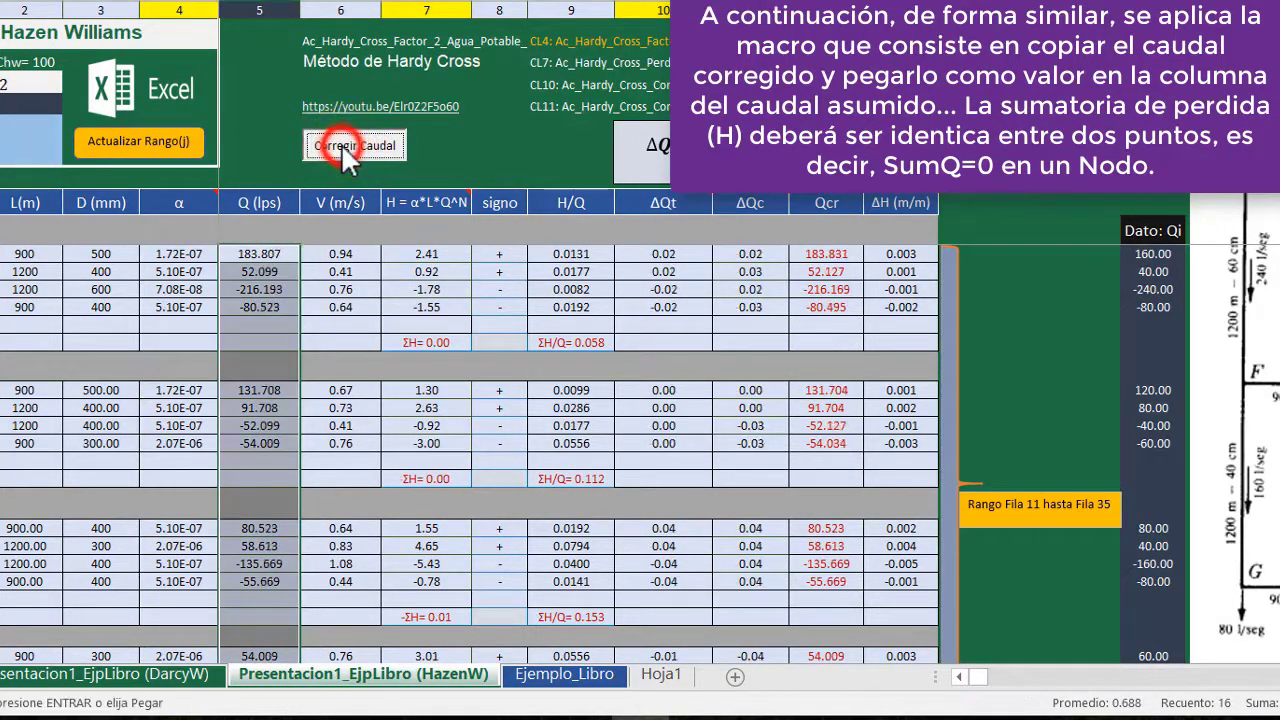
{"action": "left_click", "coordinate": [341, 143]}
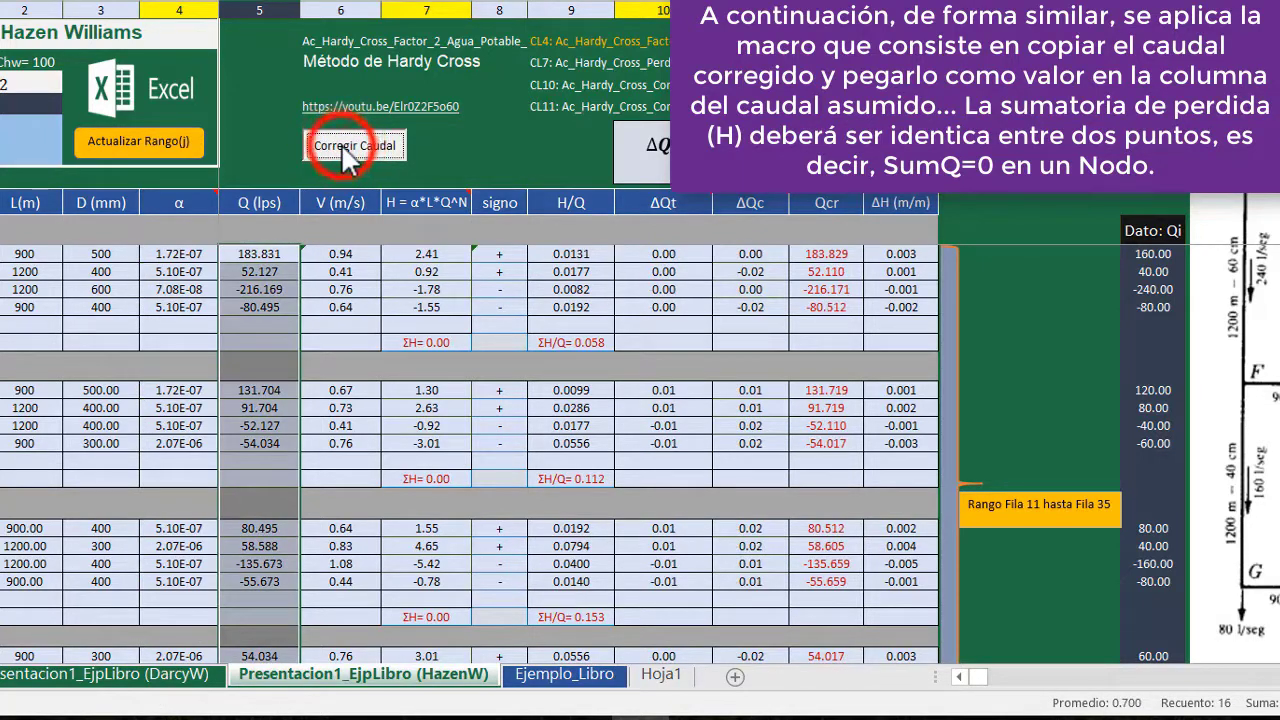
{"action": "left_click", "coordinate": [341, 143]}
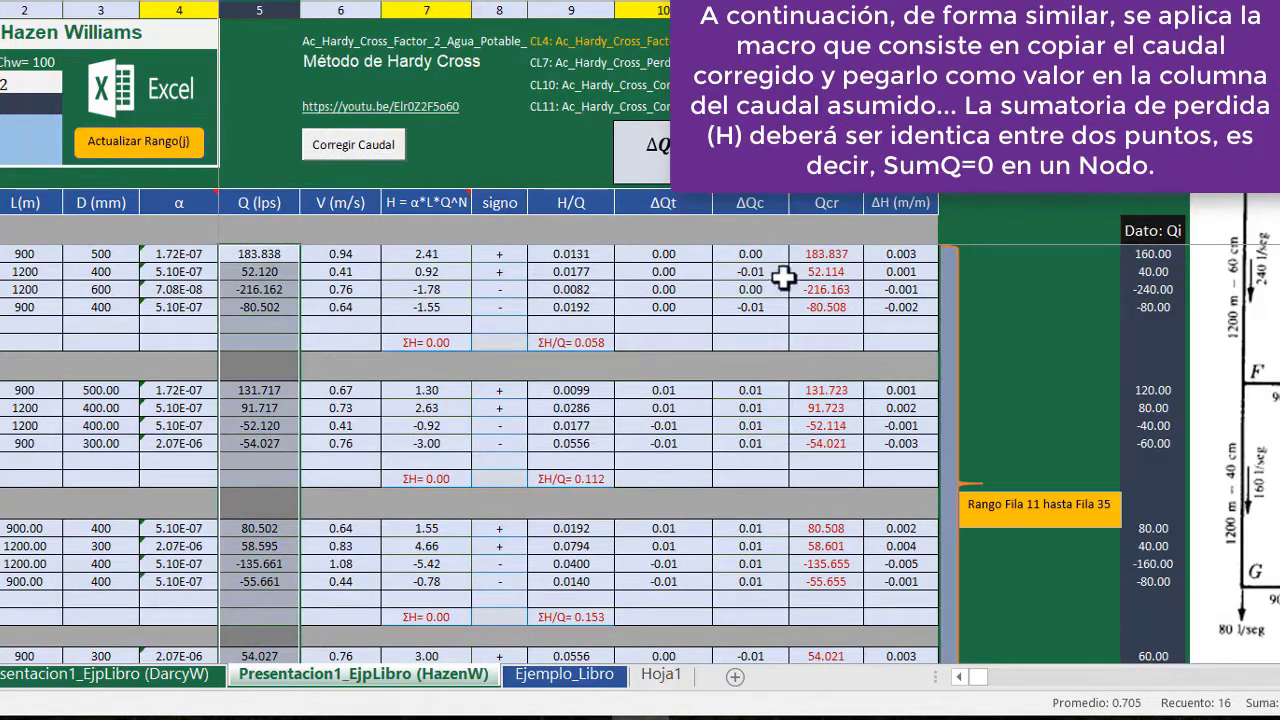
{"action": "left_click", "coordinate": [325, 147]}
{"action": "left_click", "coordinate": [325, 147]}
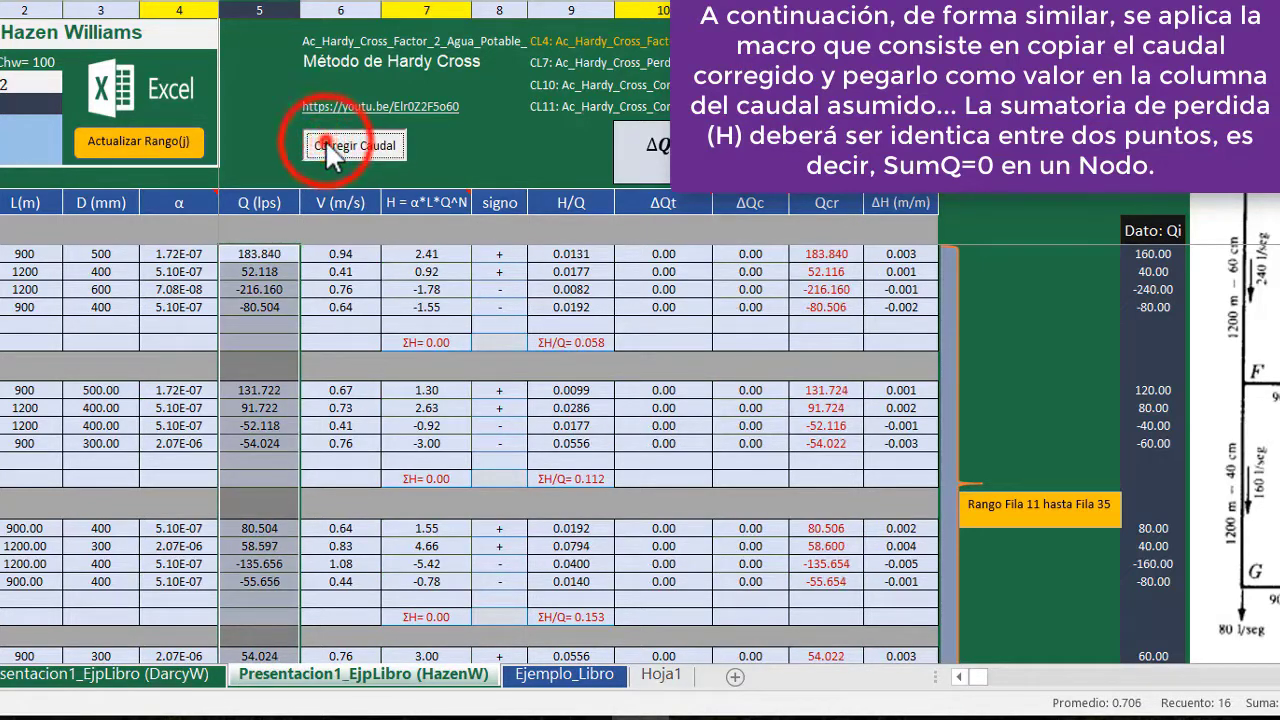
{"action": "left_click", "coordinate": [325, 147]}
{"action": "left_click", "coordinate": [325, 147]}
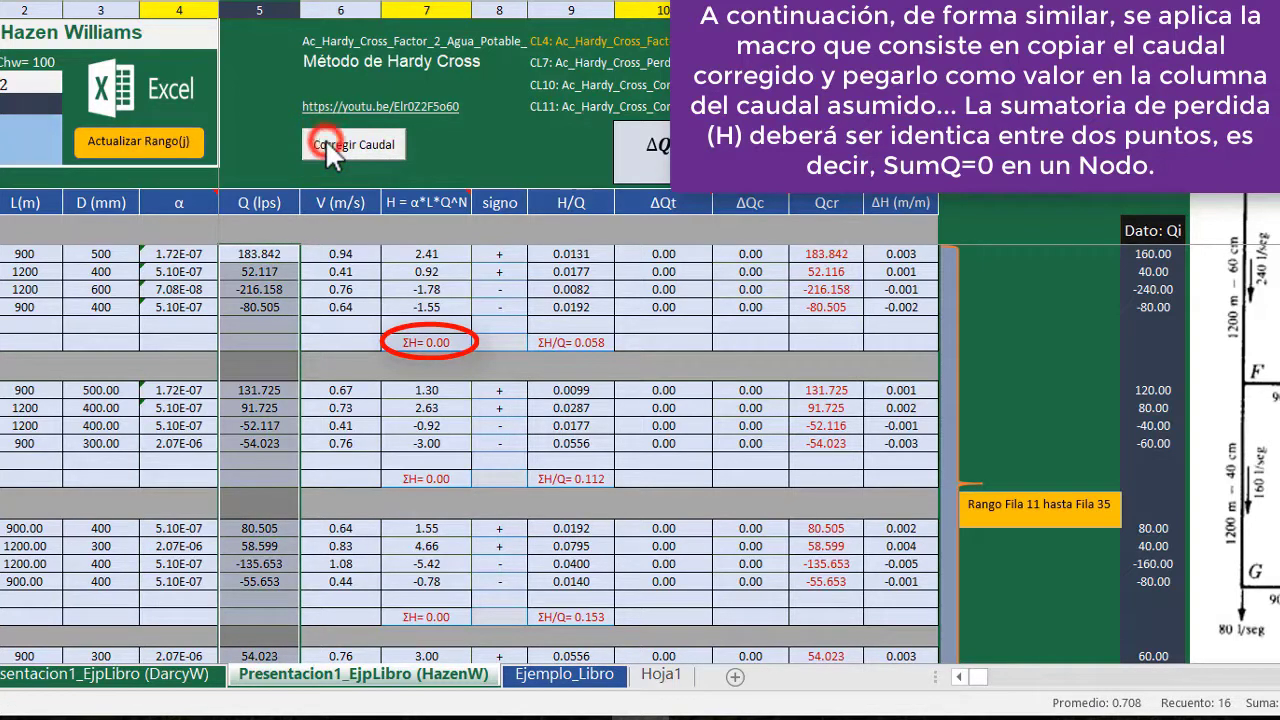
{"action": "left_click", "coordinate": [327, 147]}
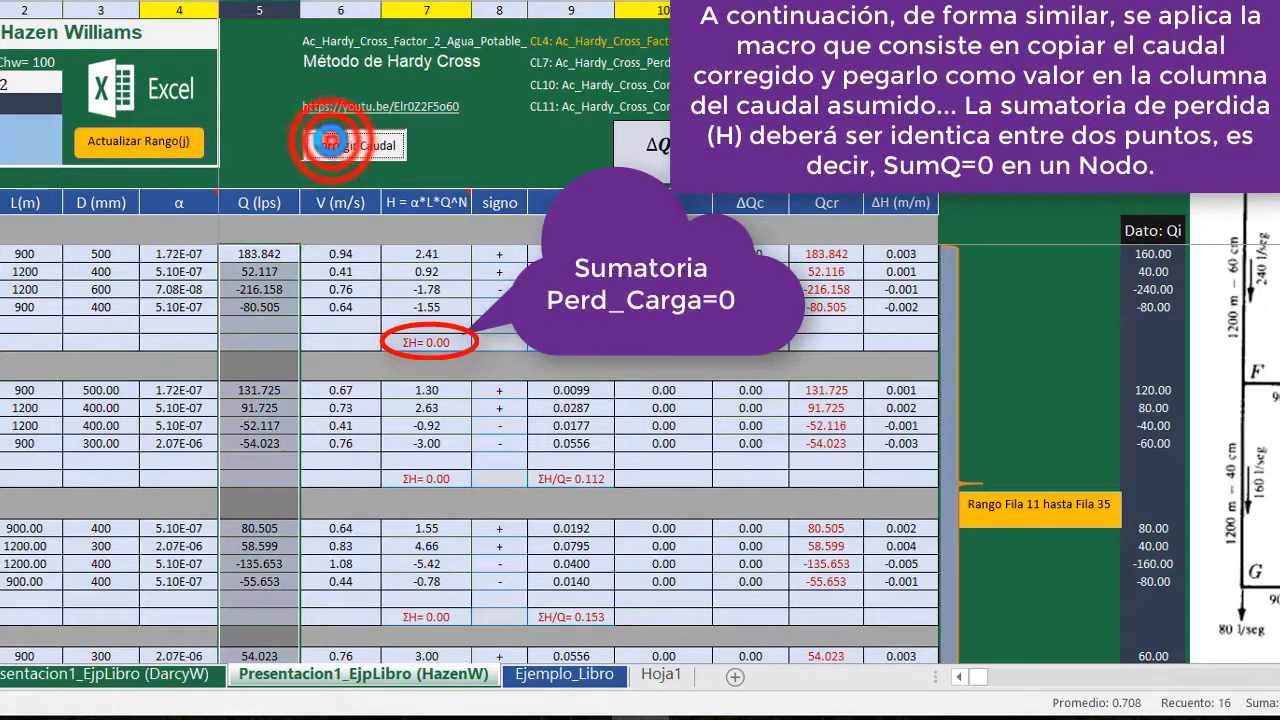
{"action": "left_click", "coordinate": [328, 141]}
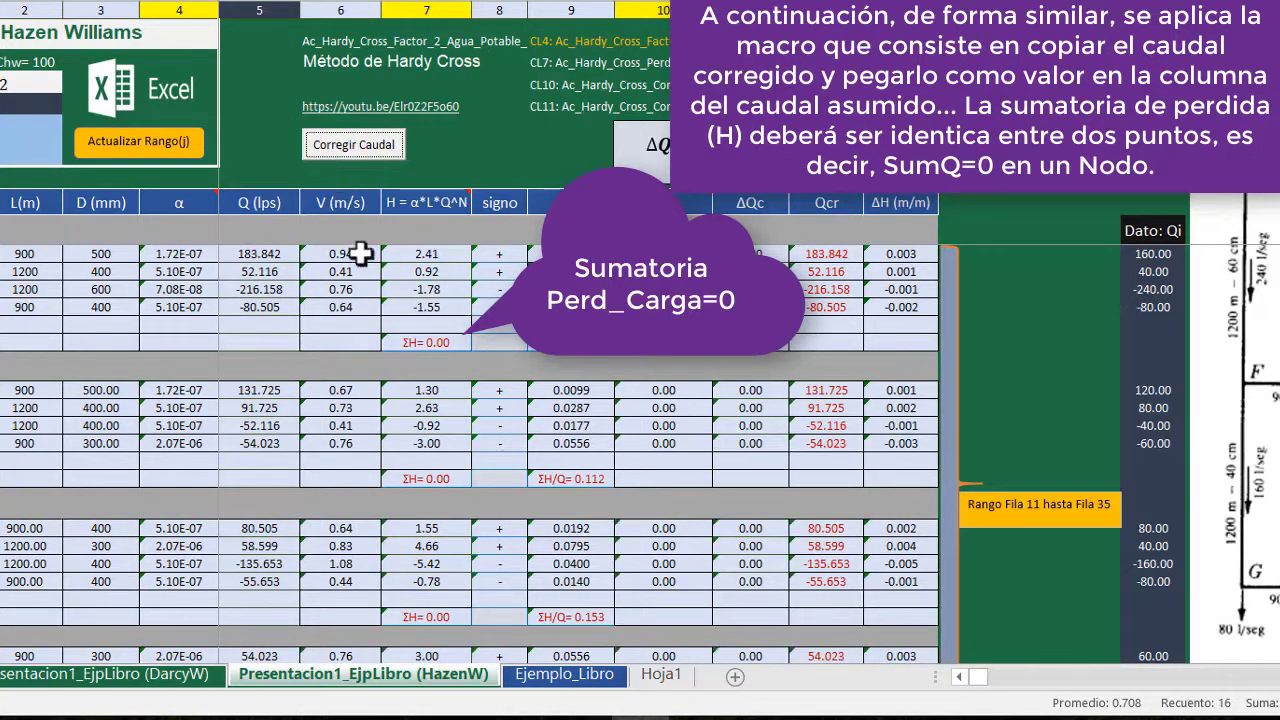
{"action": "scroll", "coordinate": [1052, 302], "scroll_direction": "down", "scroll_amount": 4}
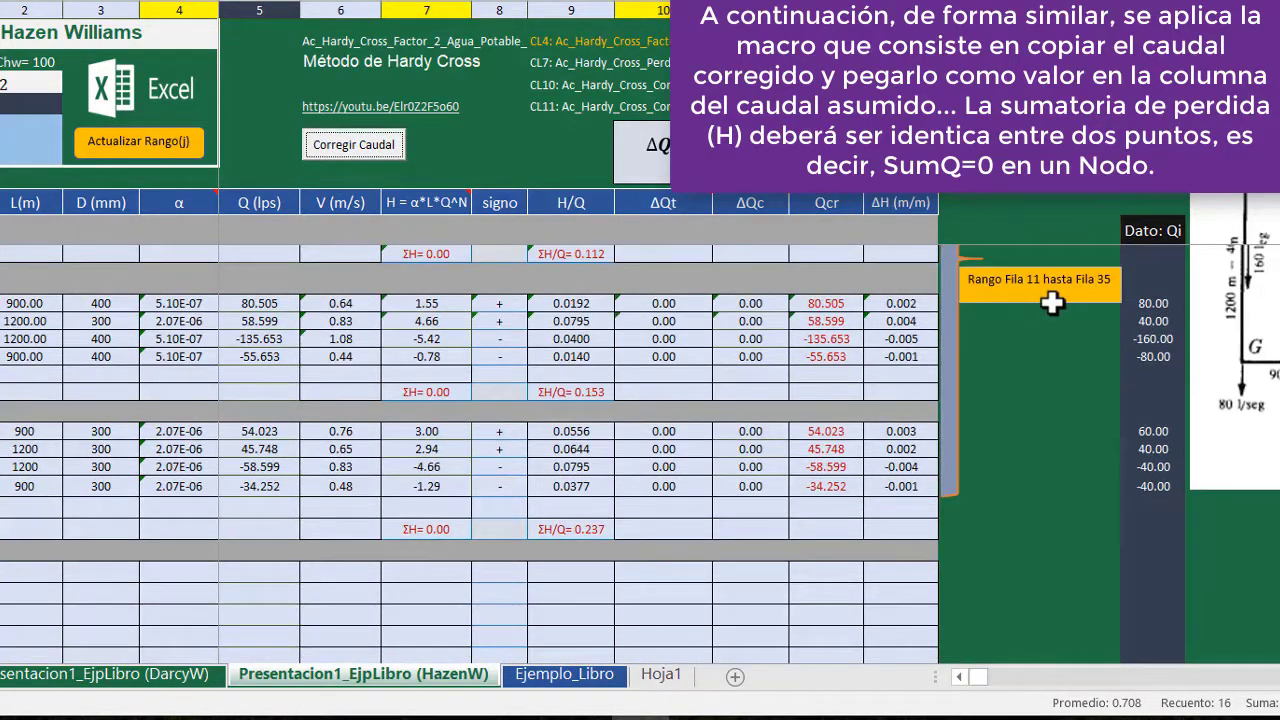
{"action": "scroll", "coordinate": [1052, 303], "scroll_direction": "up", "scroll_amount": 3}
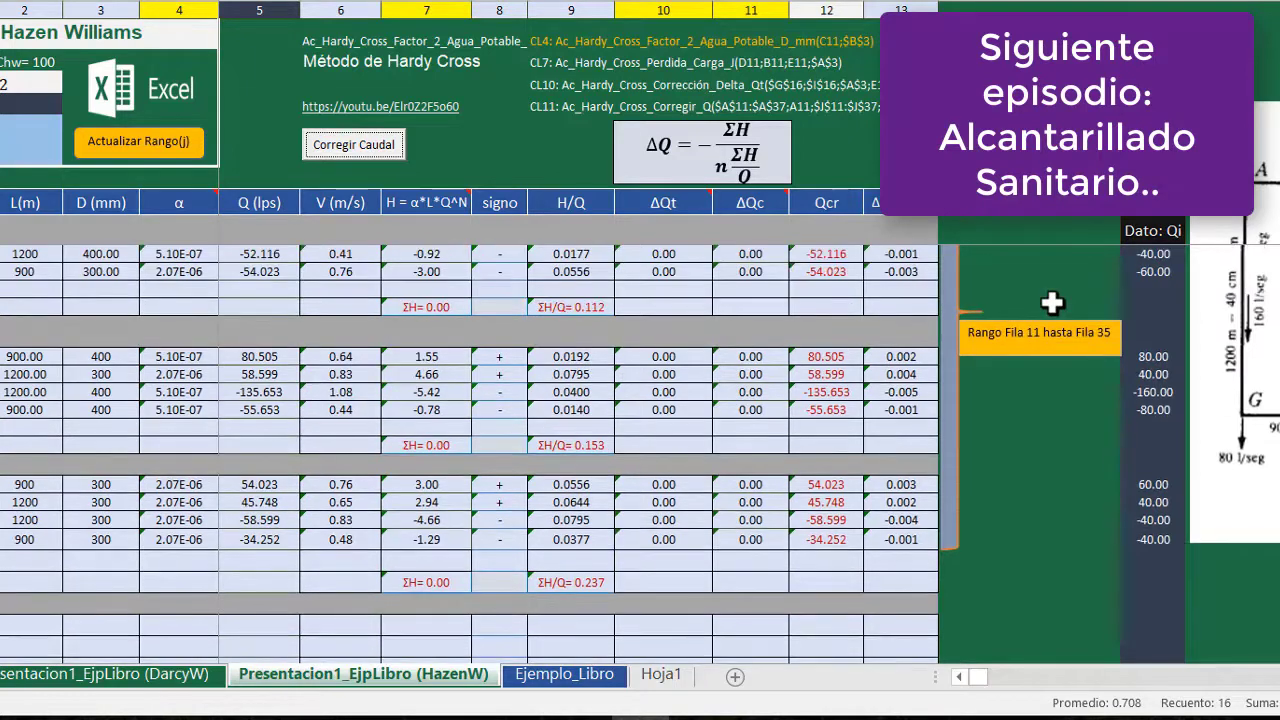
{"action": "scroll", "coordinate": [1052, 302], "scroll_direction": "up", "scroll_amount": 1}
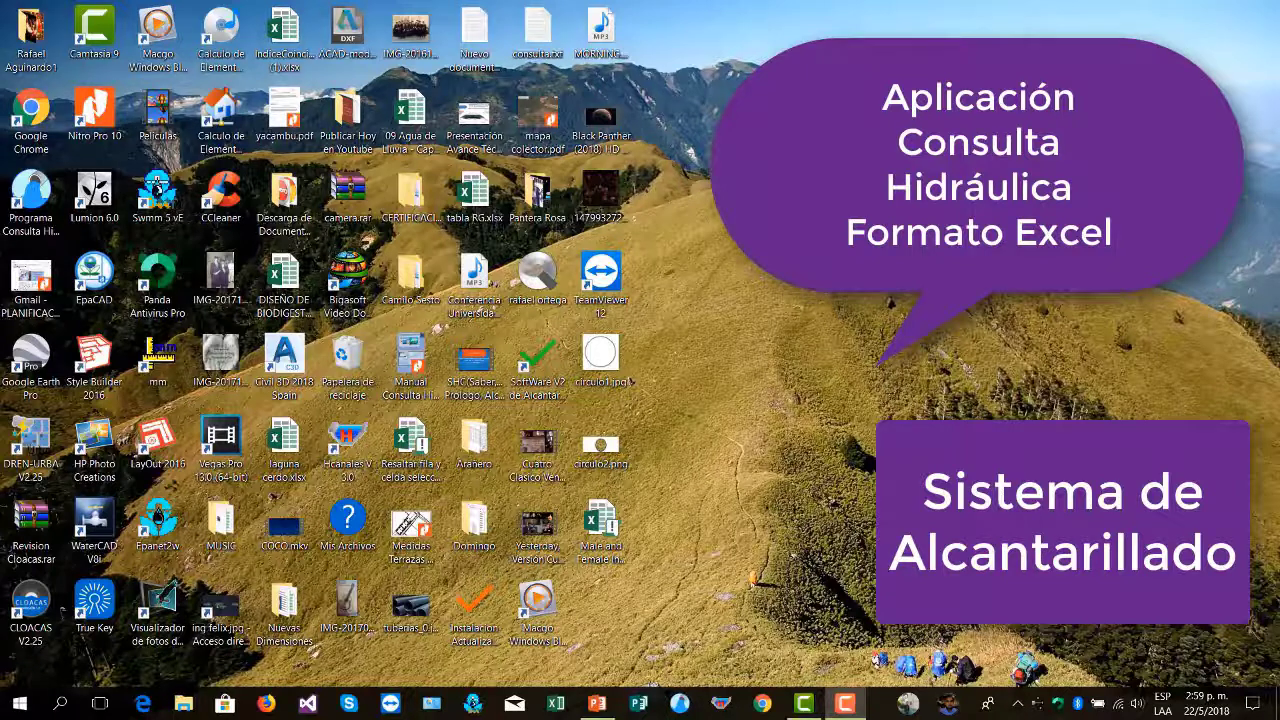
- Open the SoftWare V2 de Alcantarillado workbook from the desktop, enter the program and accept both welcome messages
{"action": "left_click", "coordinate": [530, 362]}
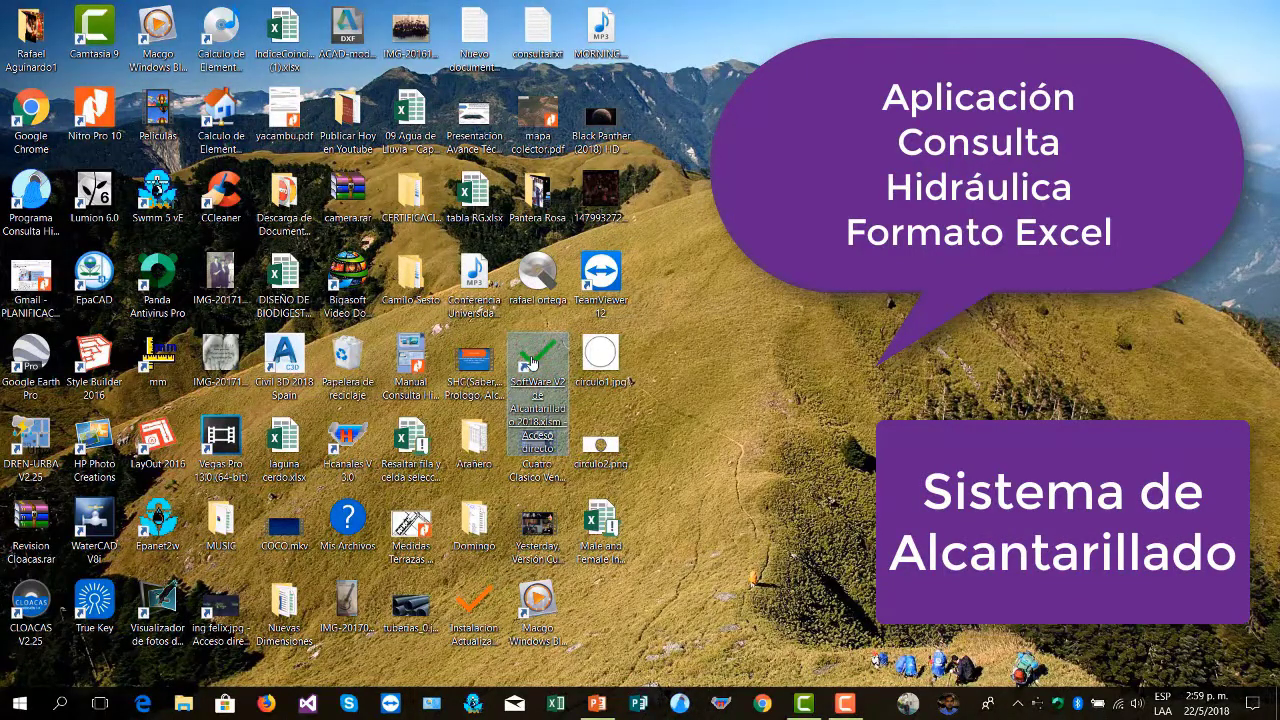
{"action": "double_click", "coordinate": [530, 362]}
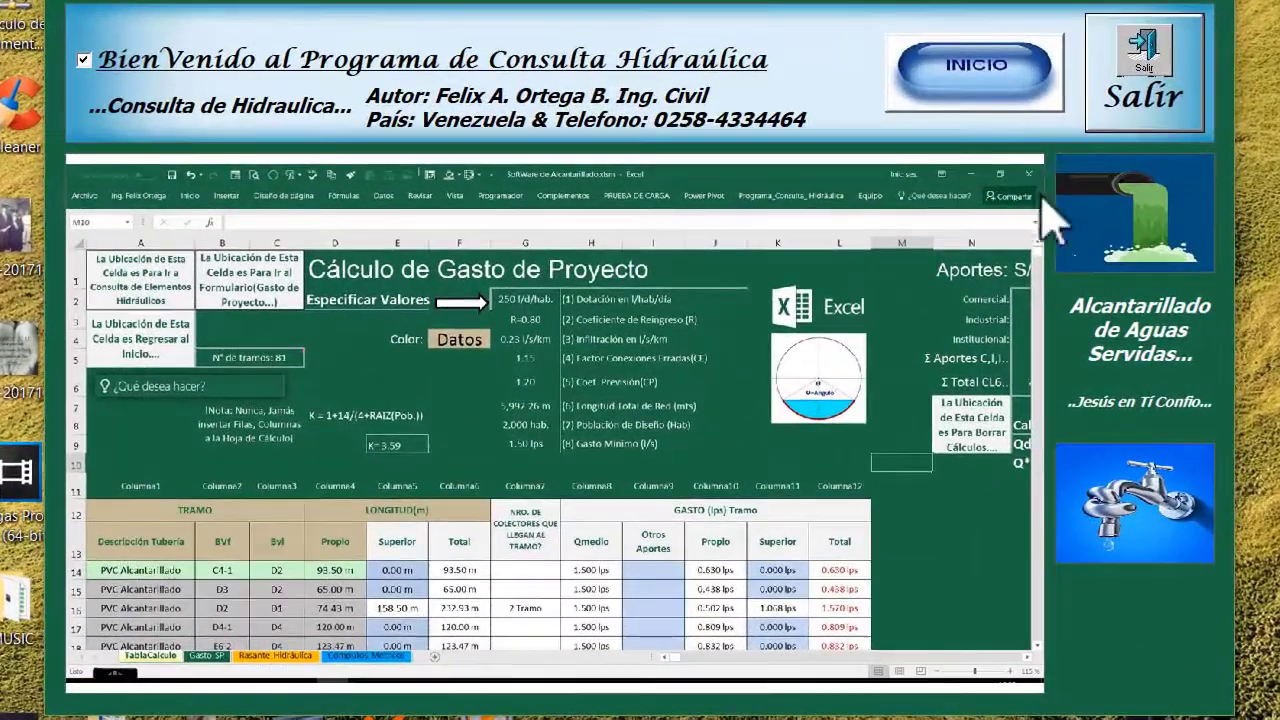
{"action": "left_click", "coordinate": [966, 68]}
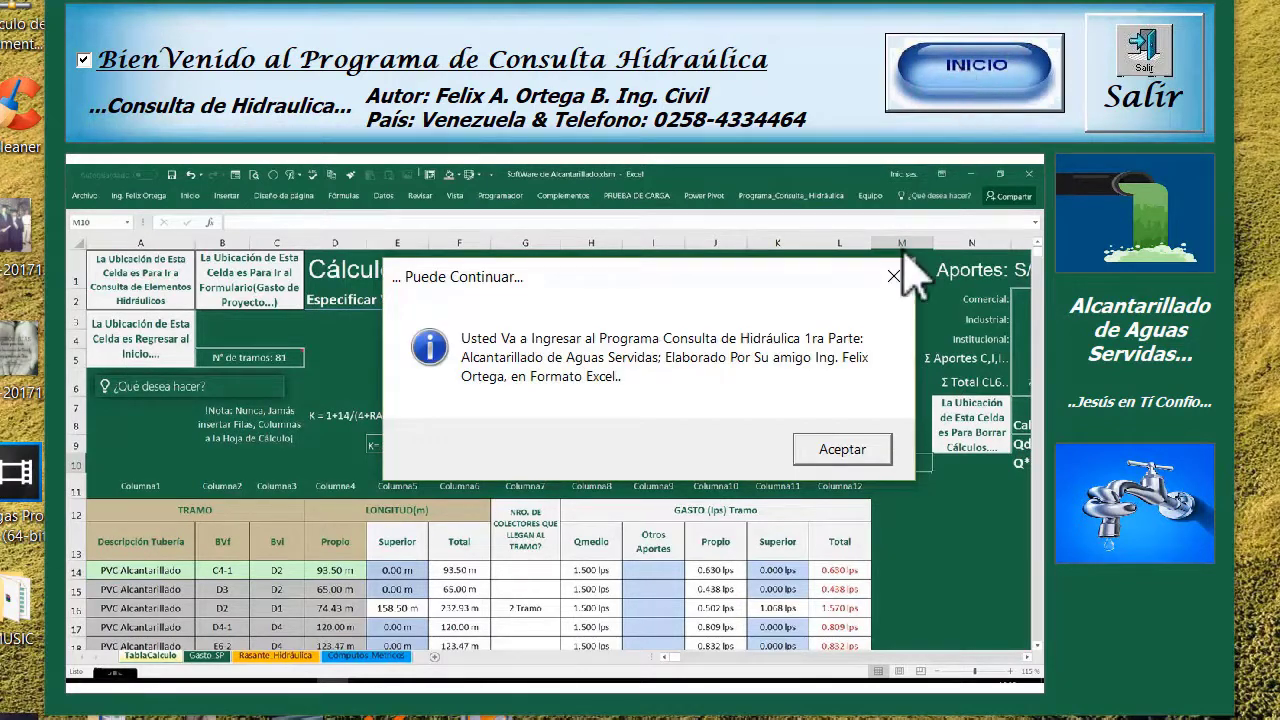
{"action": "left_click", "coordinate": [822, 451]}
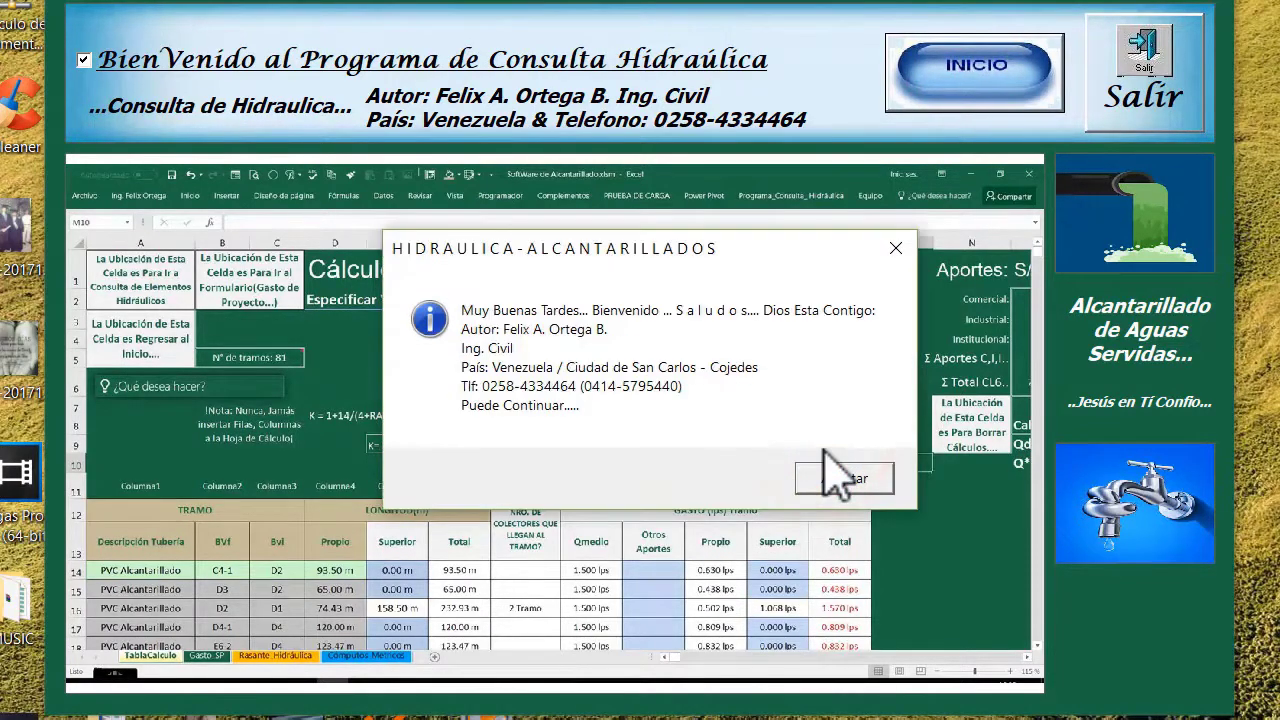
{"action": "left_click", "coordinate": [832, 480]}
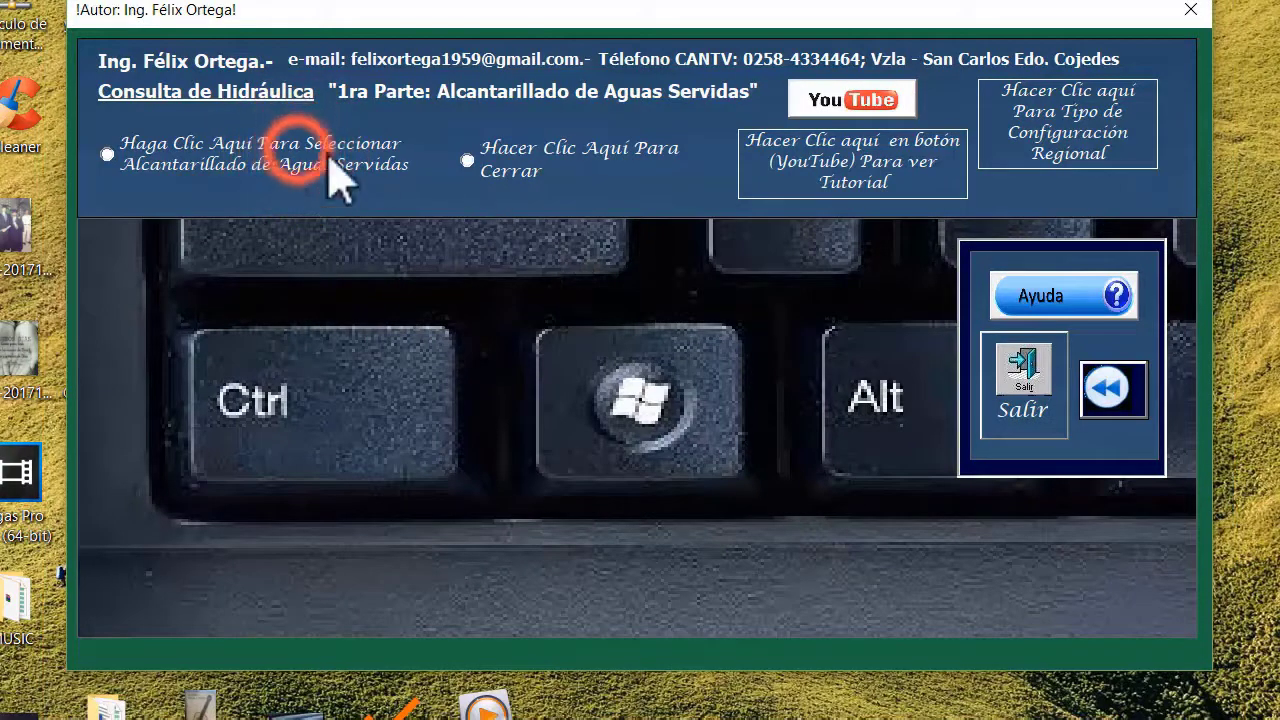
- Select Alcantarillado de Aguas Servidas, choose its Elementos Hidráulicos option and decline the spoken explanation
{"action": "left_click", "coordinate": [298, 152]}
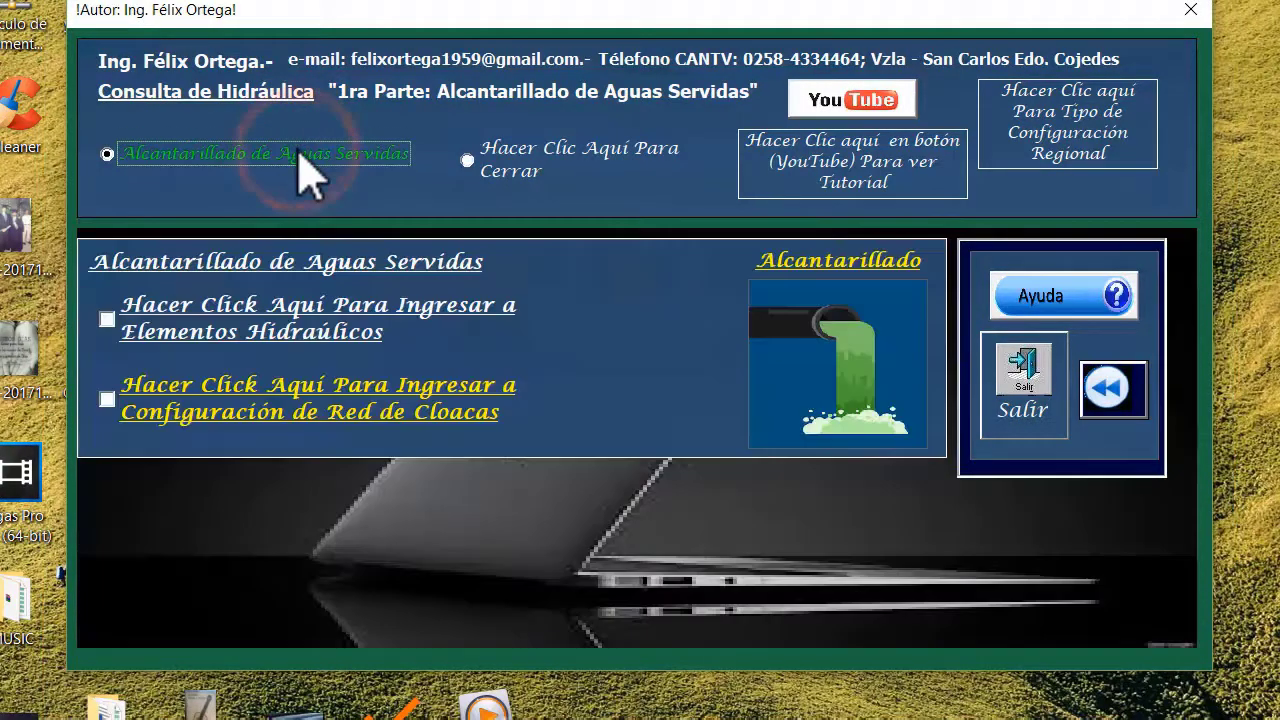
{"action": "left_click", "coordinate": [225, 306]}
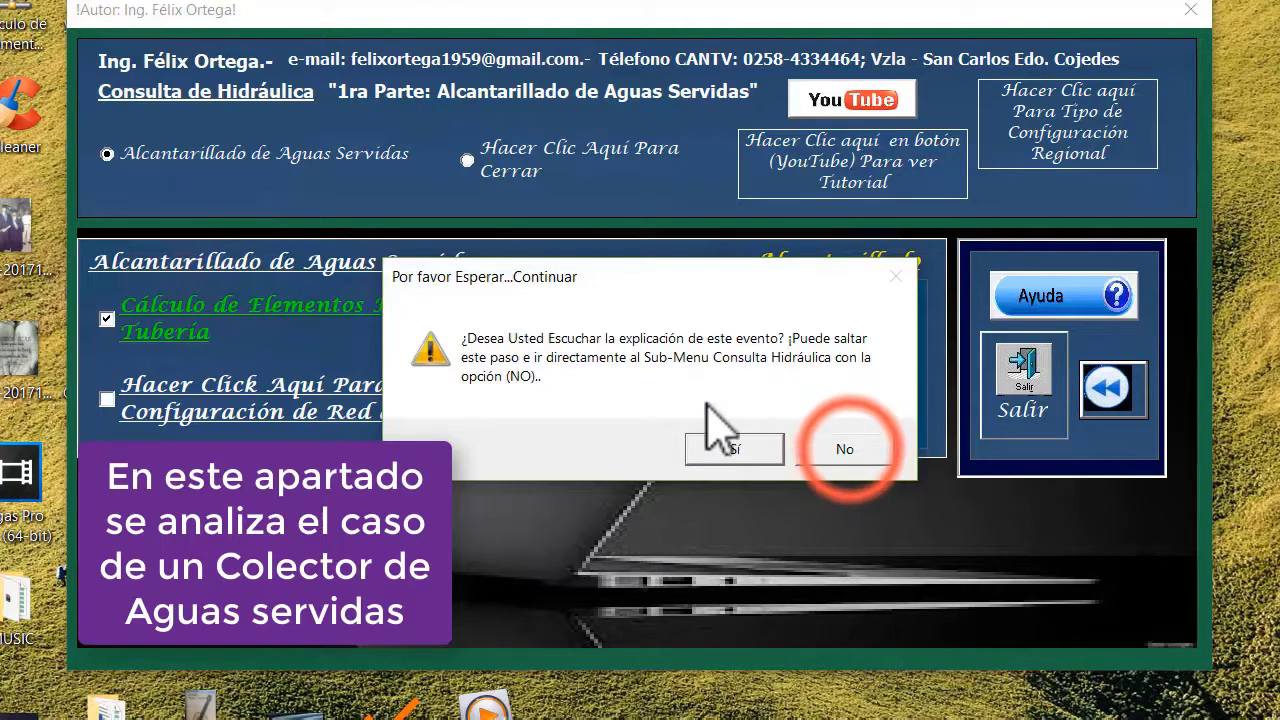
{"action": "left_click", "coordinate": [847, 451]}
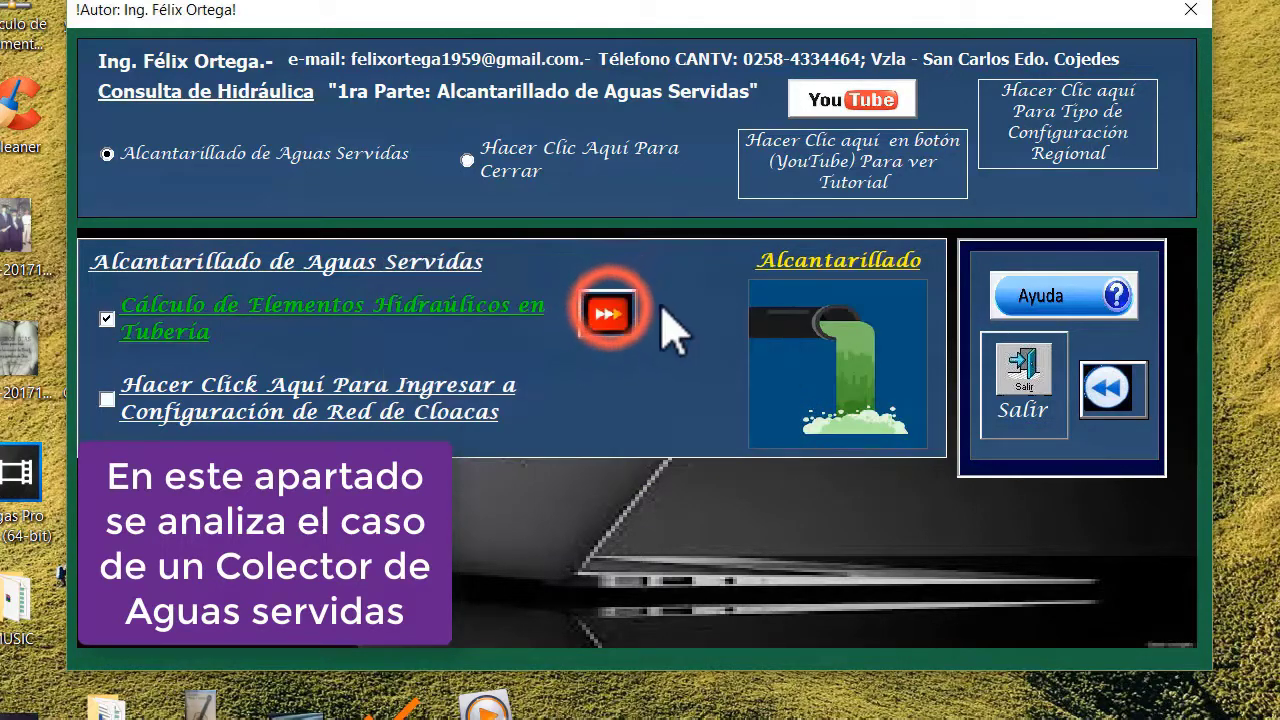